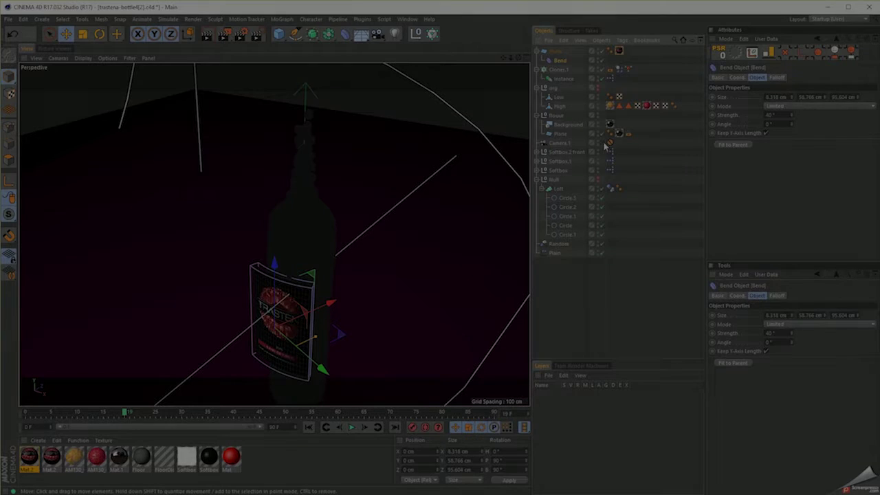
Switch the cloner's Instance object to its Low proxy and orbit around the cloned bottle.
{"action": "left_click", "coordinate": [568, 79]}
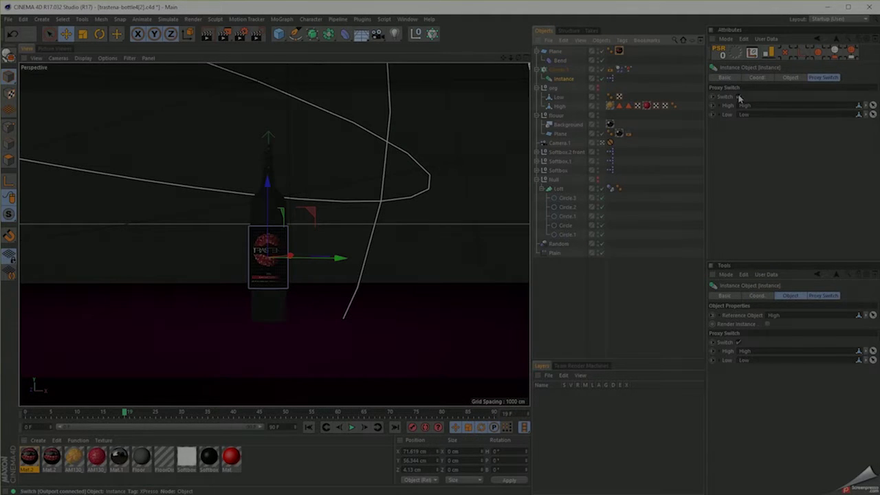
{"action": "left_click", "coordinate": [738, 97]}
{"action": "left_click_drag", "start_coordinate": [270, 227], "coordinate": [318, 242]}
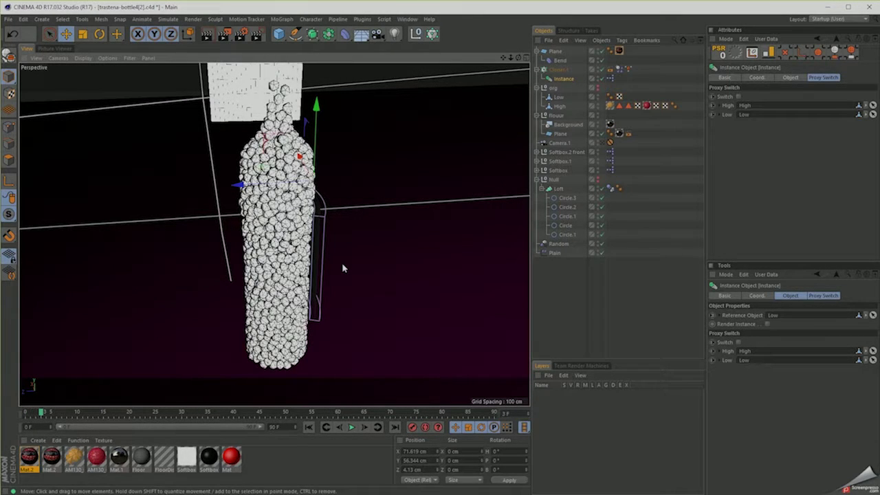
{"action": "left_click_drag", "start_coordinate": [342, 269], "coordinate": [332, 285]}
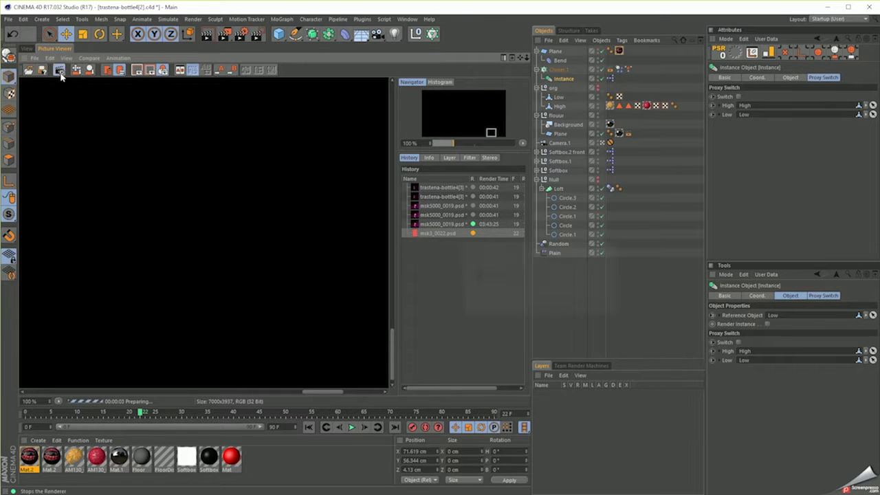
Stop the running render and make the low preset under physical the active render setting.
{"action": "left_click", "coordinate": [59, 69]}
{"action": "left_click", "coordinate": [540, 302]}
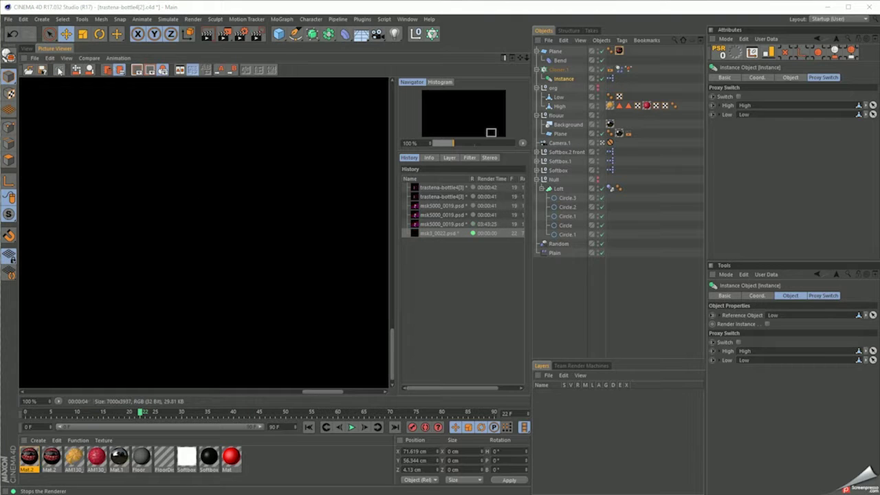
{"action": "key", "text": "ctrl+b"}
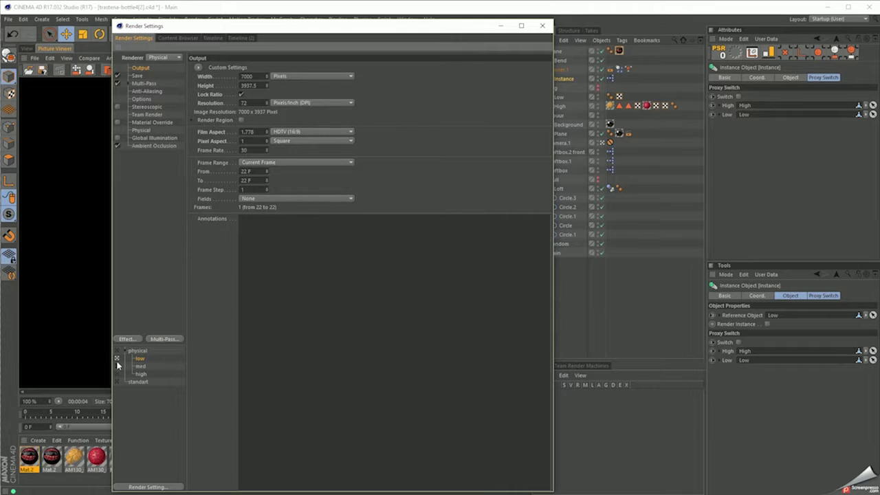
{"action": "left_click", "coordinate": [500, 25]}
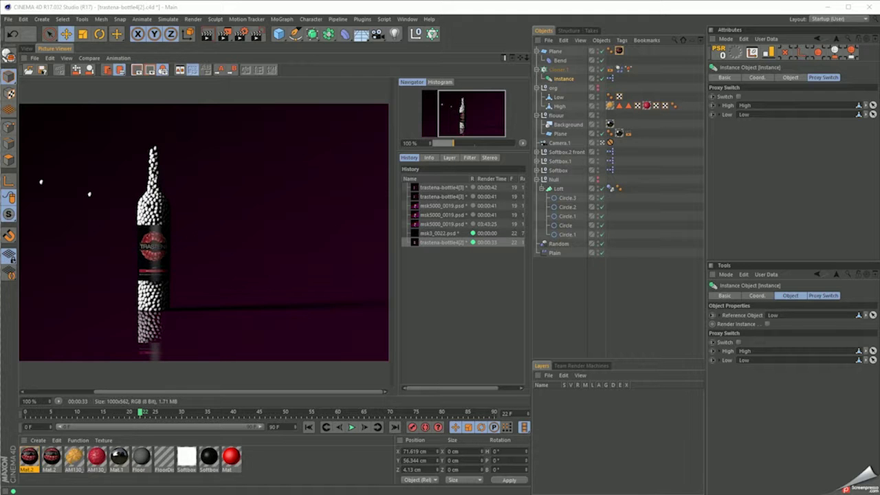
Switch the Instance object to its High proxy and render the bottle at frame 22 in the Picture Viewer.
{"action": "left_click", "coordinate": [26, 48]}
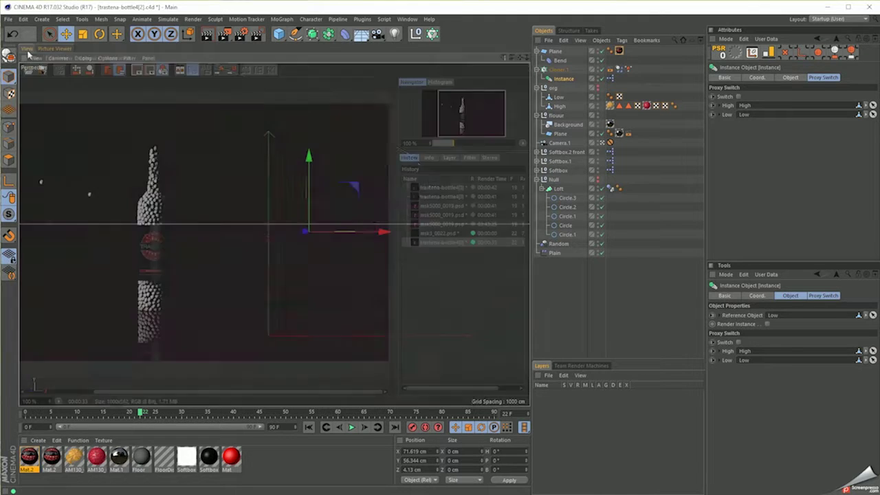
{"action": "left_click", "coordinate": [739, 96]}
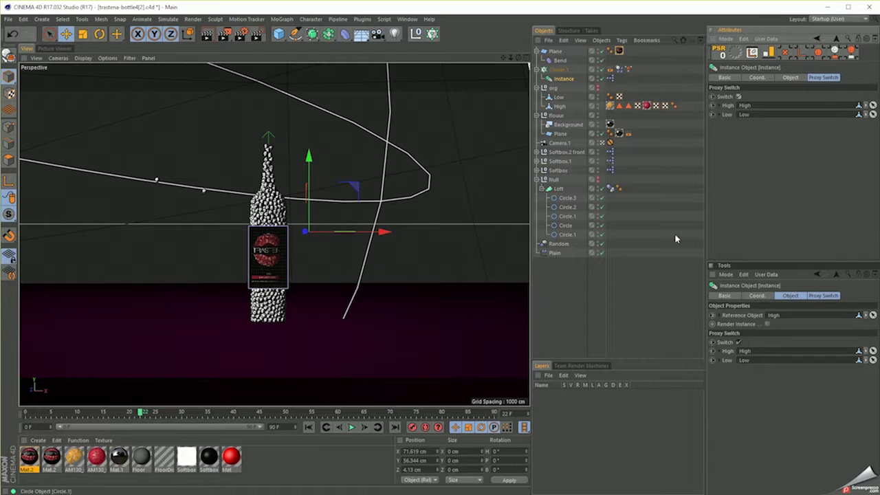
{"action": "left_click", "coordinate": [225, 36]}
{"action": "left_click", "coordinate": [225, 36]}
{"action": "key", "text": "ctrl+Tab"}
{"action": "key", "text": "ctrl+Tab"}
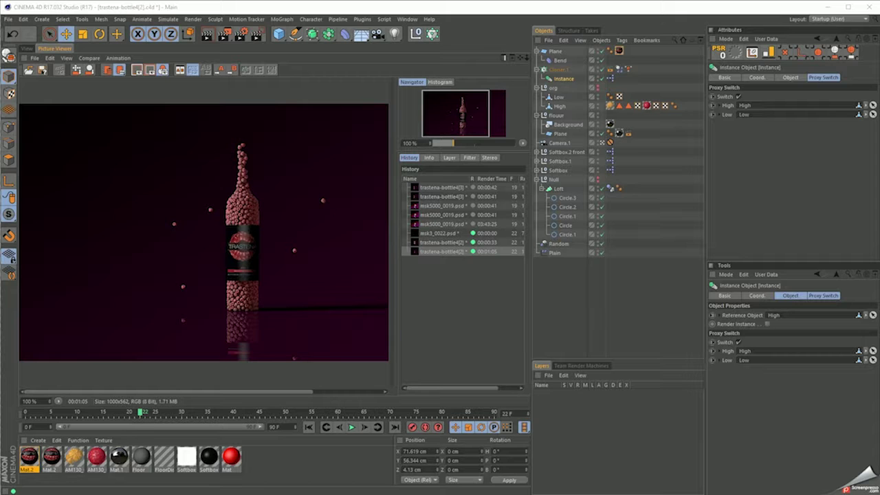
{"action": "left_click_drag", "start_coordinate": [356, 122], "coordinate": [90, 163]}
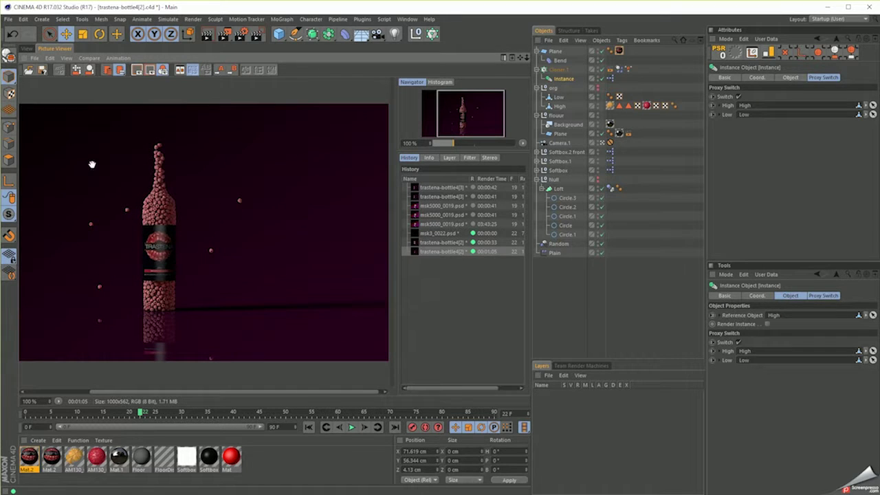
Return to the viewport, decline help for the graphics driver error, and open the koche.c4d scene.
{"action": "left_click", "coordinate": [8, 19]}
{"action": "key", "text": "Escape"}
{"action": "left_click", "coordinate": [29, 50]}
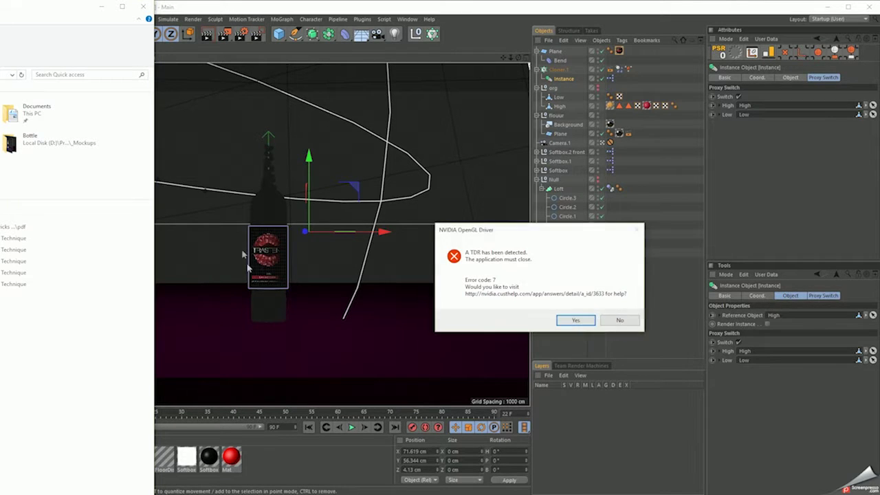
{"action": "left_click", "coordinate": [619, 321]}
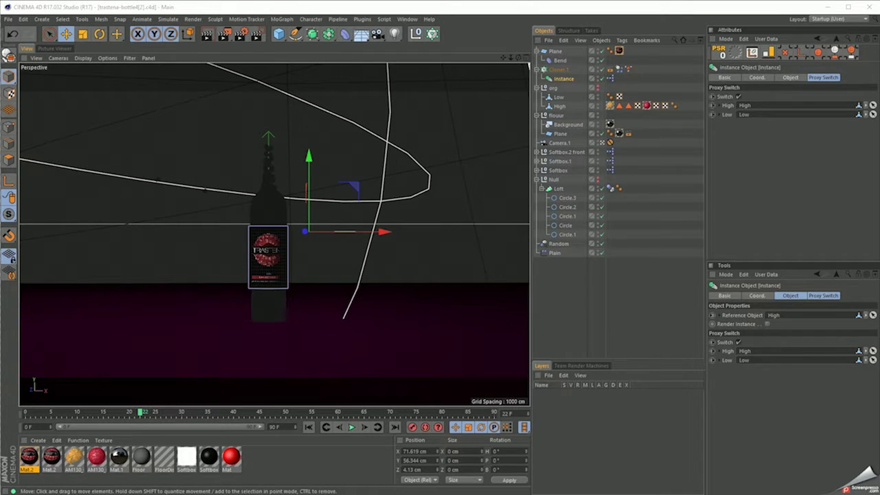
{"action": "left_click", "coordinate": [564, 298]}
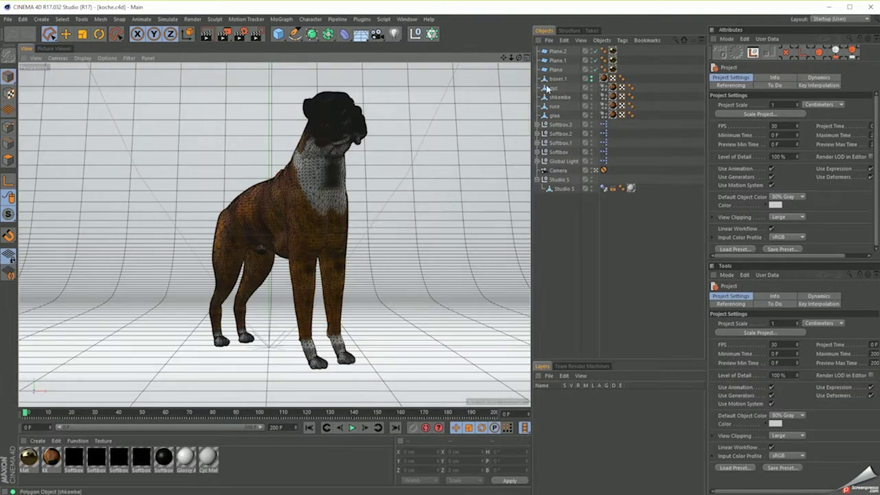
Select the dog's glaa object, activate polygon mode, and leave the scene camera to view the dog freely.
{"action": "left_click", "coordinate": [554, 115]}
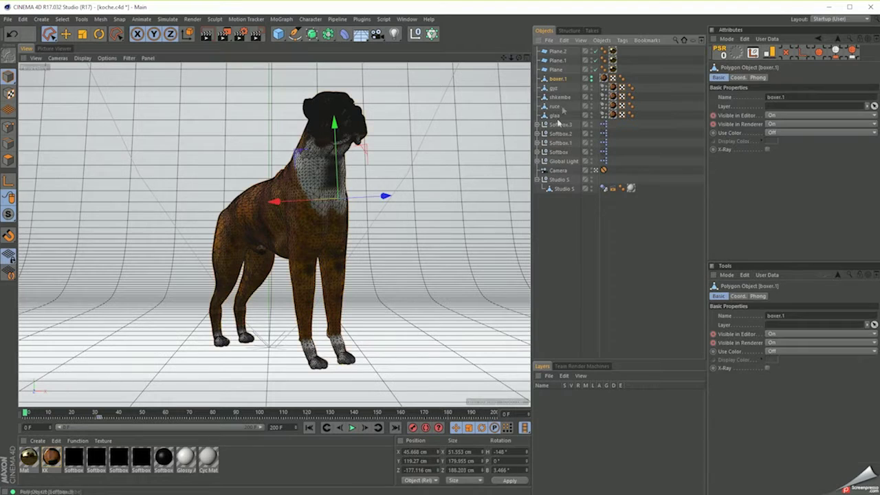
{"action": "left_click", "coordinate": [8, 127]}
{"action": "left_click", "coordinate": [603, 170]}
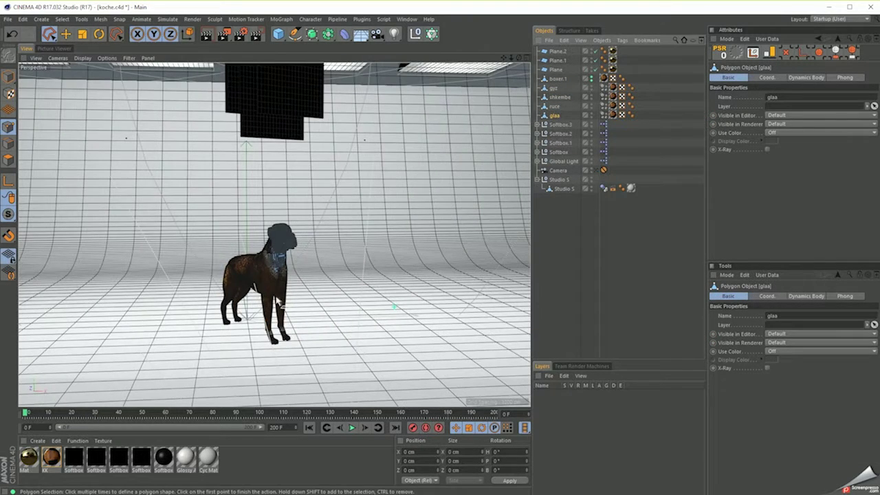
{"action": "left_click_drag", "start_coordinate": [263, 280], "coordinate": [291, 260]}
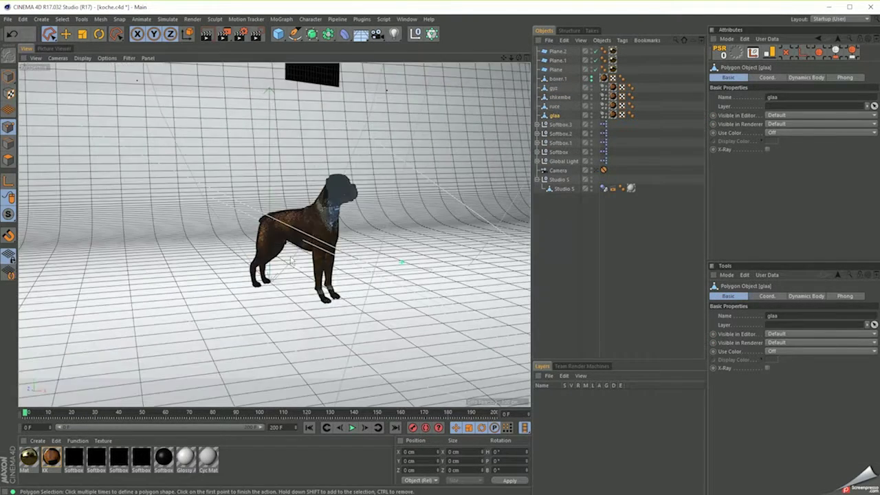
Play the dog's dynamics simulation up close, rewind it to frame 0, and look around the model.
{"action": "left_click", "coordinate": [352, 427]}
{"action": "scroll", "coordinate": [348, 370], "scroll_direction": "up", "scroll_amount": 3}
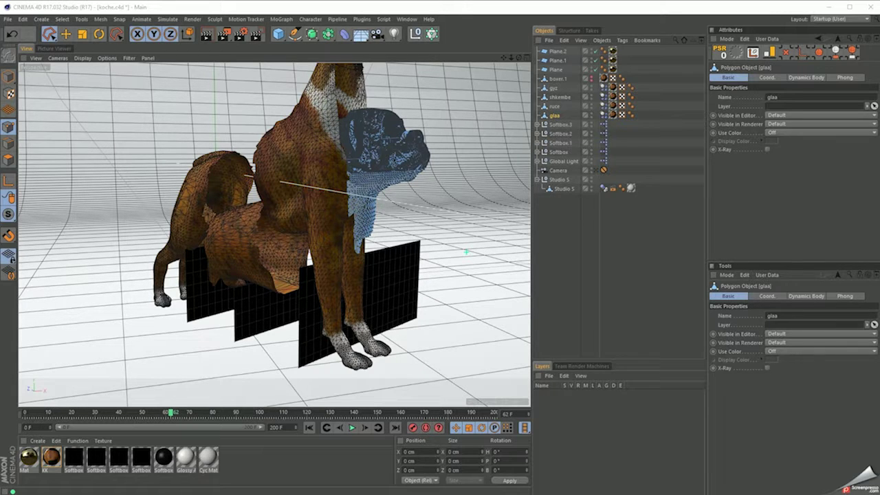
{"action": "left_click", "coordinate": [309, 428]}
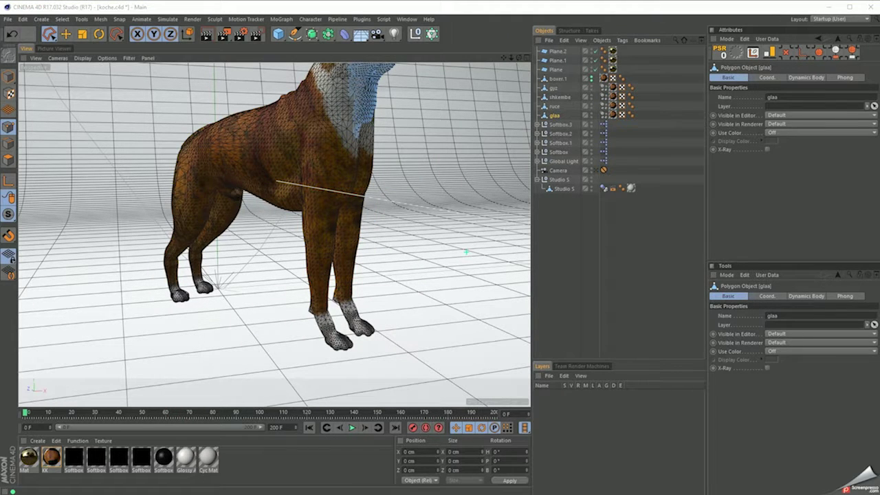
{"action": "scroll", "coordinate": [370, 254], "scroll_direction": "down", "scroll_amount": 10}
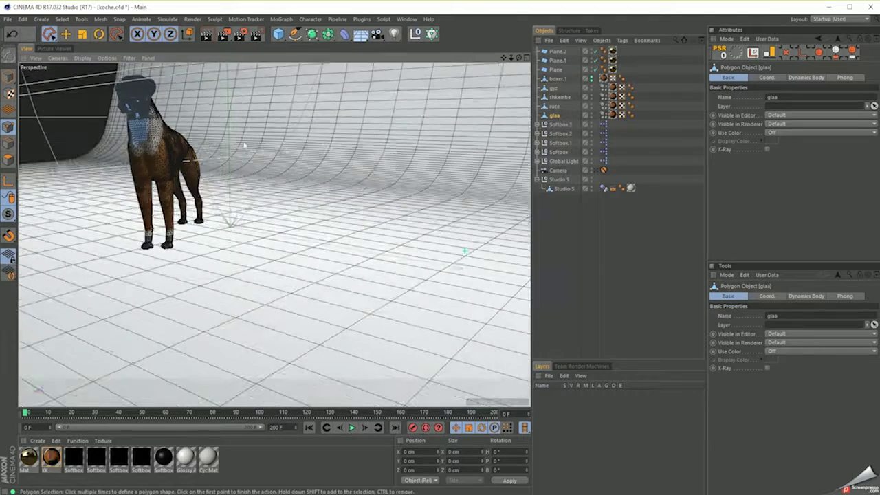
{"action": "scroll", "coordinate": [403, 224], "scroll_direction": "up", "scroll_amount": 10}
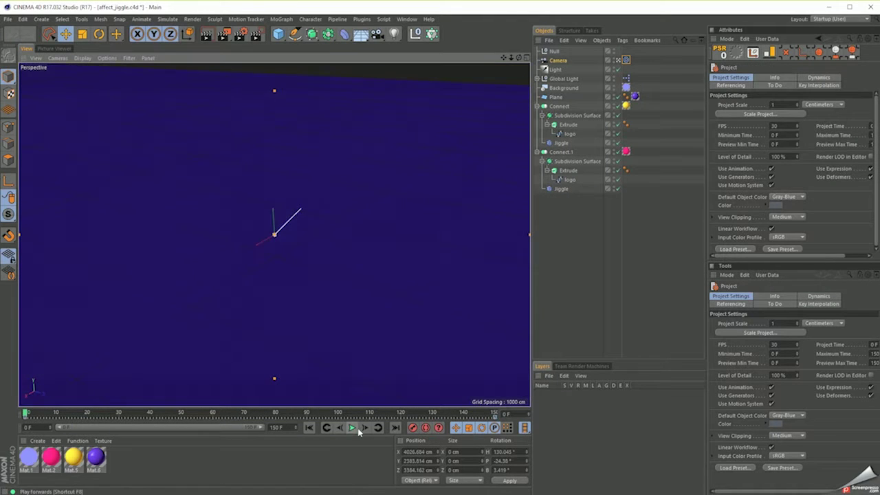
Play the affect_jiggle.c4d animation and examine the jiggling shapes from outside the scene camera.
{"action": "left_click", "coordinate": [351, 427]}
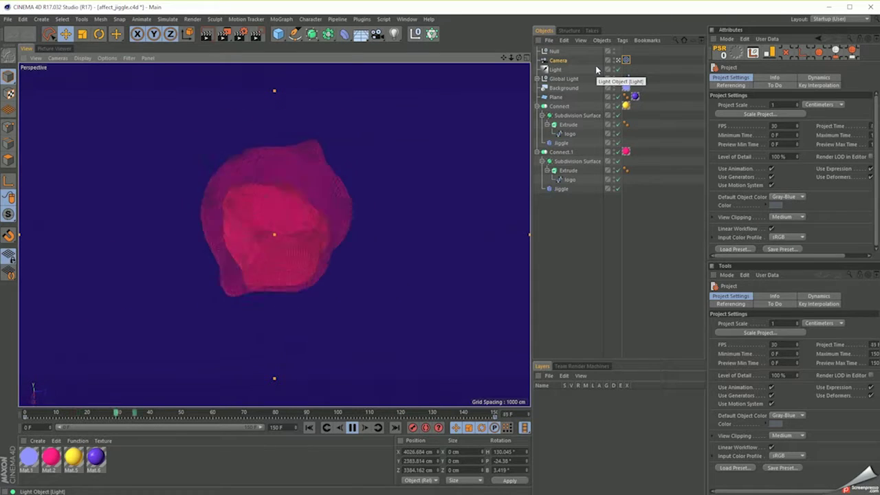
{"action": "left_click", "coordinate": [625, 60]}
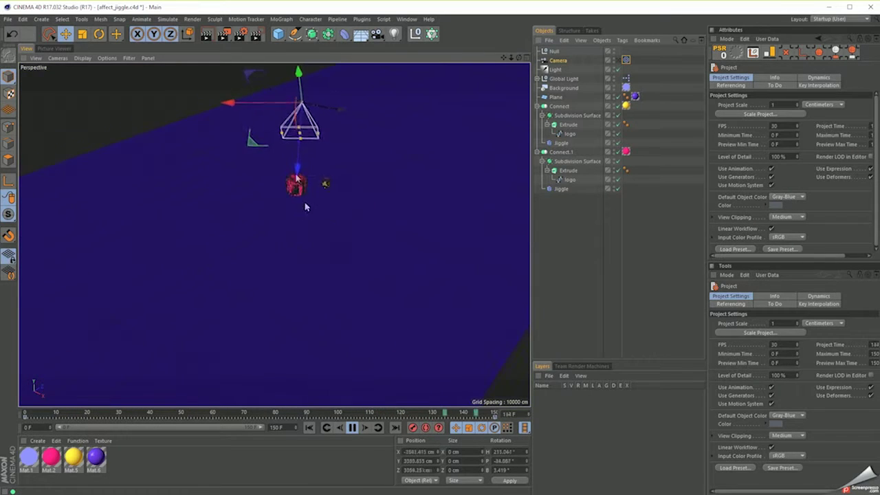
{"action": "key", "text": "h"}
{"action": "left_click", "coordinate": [568, 170]}
{"action": "mouse_move", "coordinate": [529, 191]}
{"action": "left_mouse_down"}
{"action": "mouse_move", "coordinate": [324, 193]}
{"action": "mouse_move", "coordinate": [419, 222]}
{"action": "mouse_move", "coordinate": [266, 351]}
{"action": "mouse_move", "coordinate": [310, 323]}
{"action": "mouse_move", "coordinate": [305, 330]}
{"action": "mouse_move", "coordinate": [324, 290]}
{"action": "mouse_move", "coordinate": [232, 236]}
{"action": "left_mouse_up"}
Set the viewport display to Gouraud Shading and look through the scene camera again.
{"action": "key", "text": "n"}
{"action": "key", "text": "a"}
{"action": "left_click", "coordinate": [621, 60]}
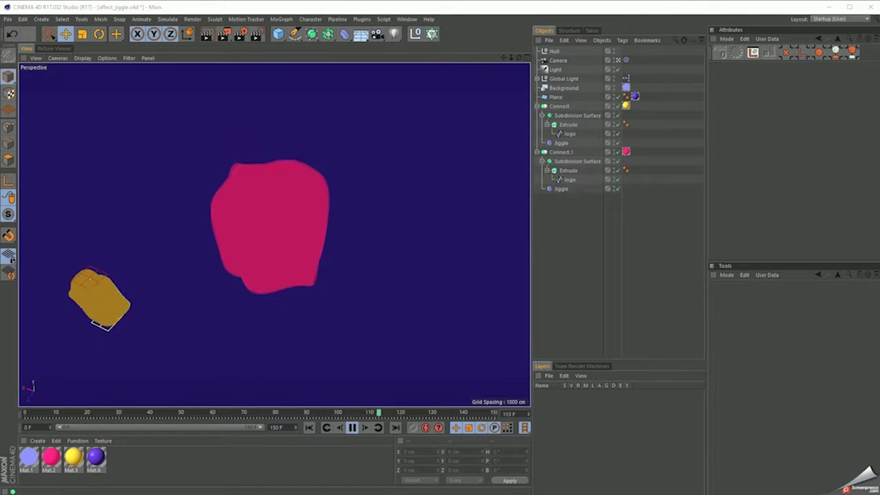
Check the output render settings and render frame 149 of the jiggle scene in the Picture Viewer.
{"action": "key", "text": "ctrl+b"}
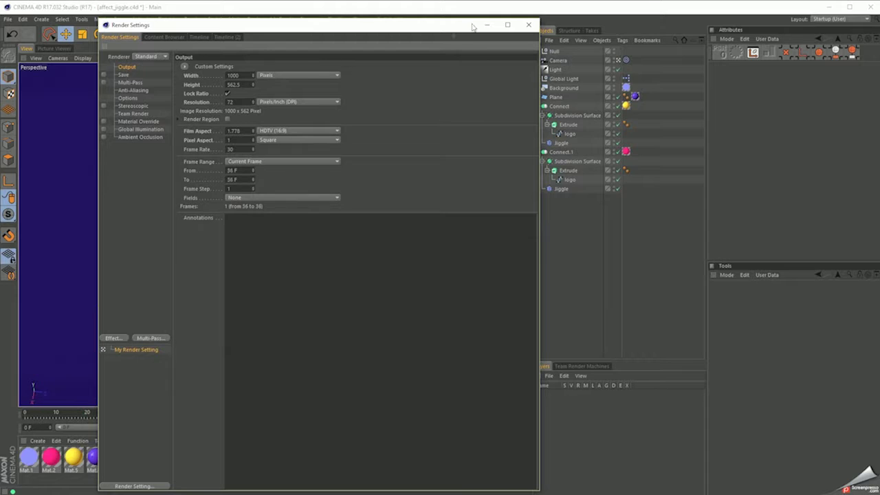
{"action": "left_click", "coordinate": [528, 25]}
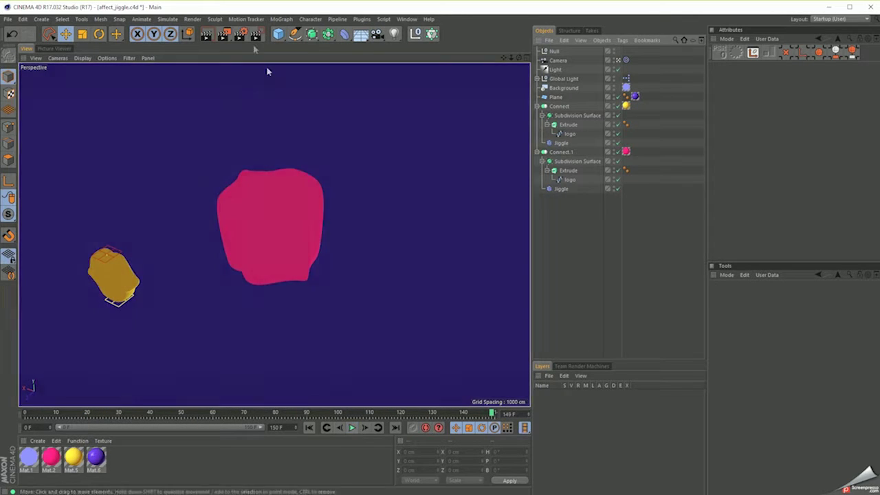
{"action": "key", "text": "shift+r"}
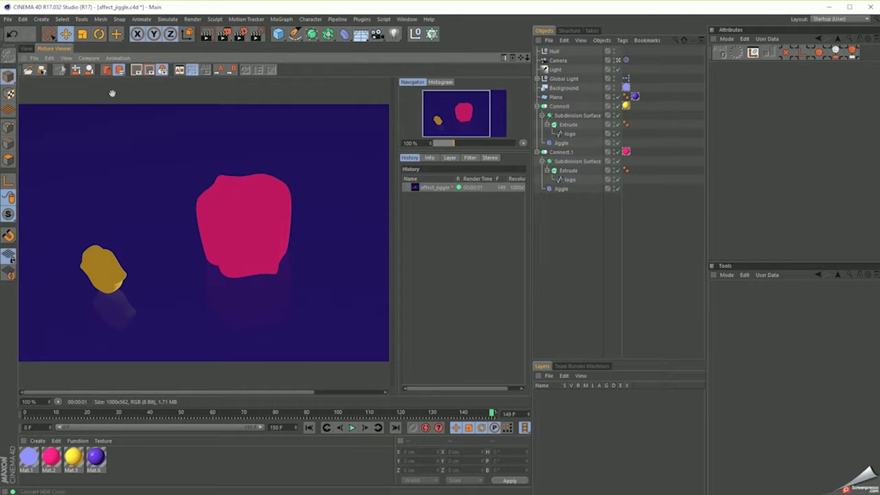
{"action": "left_click", "coordinate": [26, 48]}
Set Mat.6's reflection strength to 90 %, apply a Dielectric Fresnel with the Emerald preset, and render the frame again.
{"action": "left_click", "coordinate": [96, 456]}
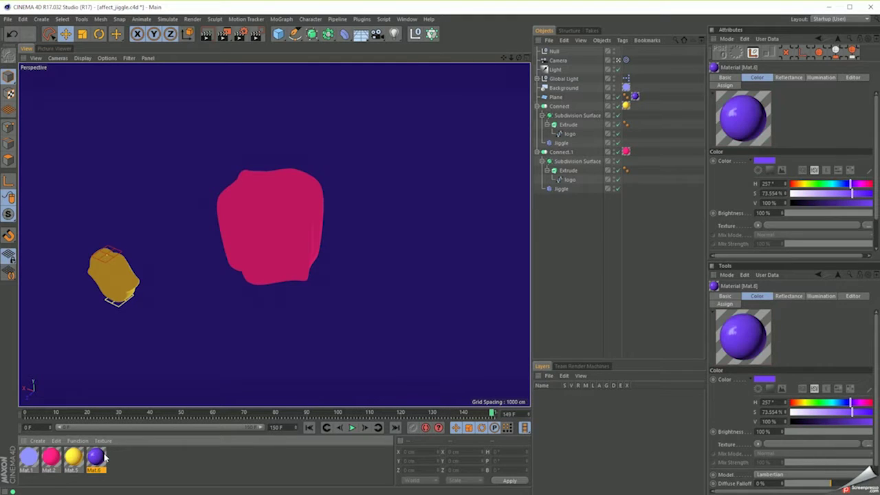
{"action": "double_click", "coordinate": [105, 459]}
{"action": "left_click", "coordinate": [140, 135]}
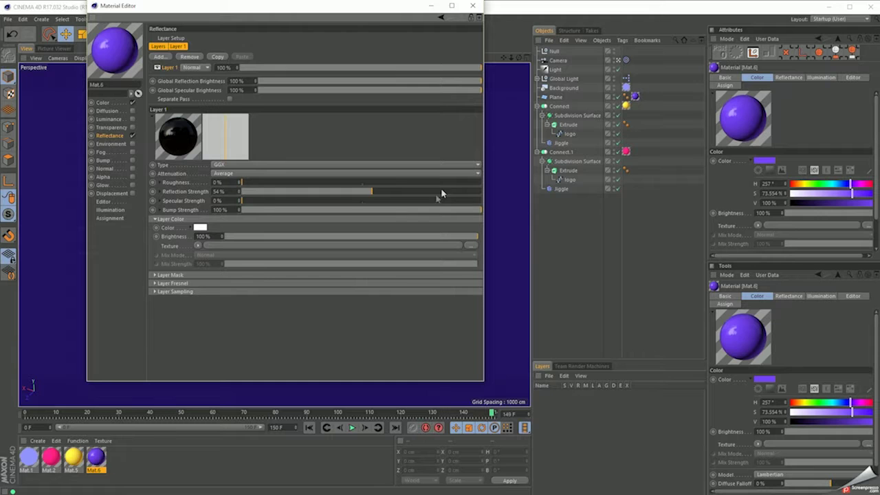
{"action": "left_click_drag", "start_coordinate": [440, 194], "coordinate": [457, 193]}
{"action": "left_click", "coordinate": [172, 282]}
{"action": "left_click", "coordinate": [226, 300]}
{"action": "left_click", "coordinate": [232, 350]}
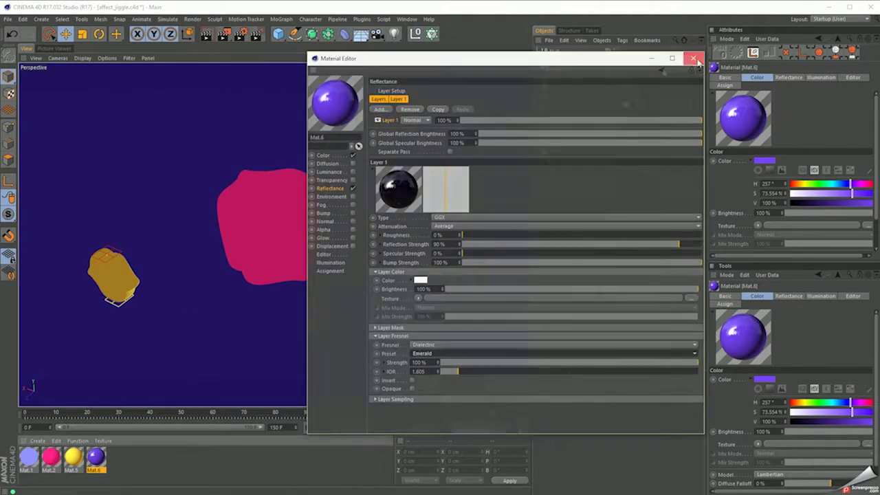
{"action": "left_click", "coordinate": [79, 462]}
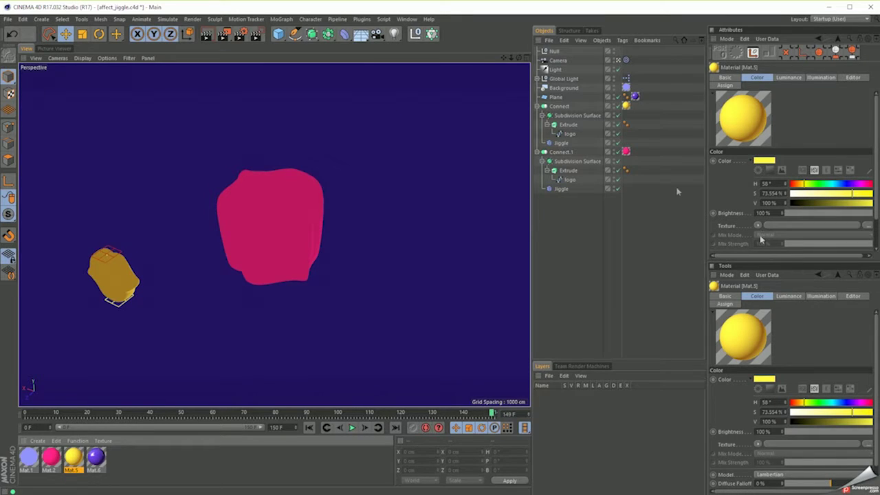
{"action": "left_click", "coordinate": [224, 35]}
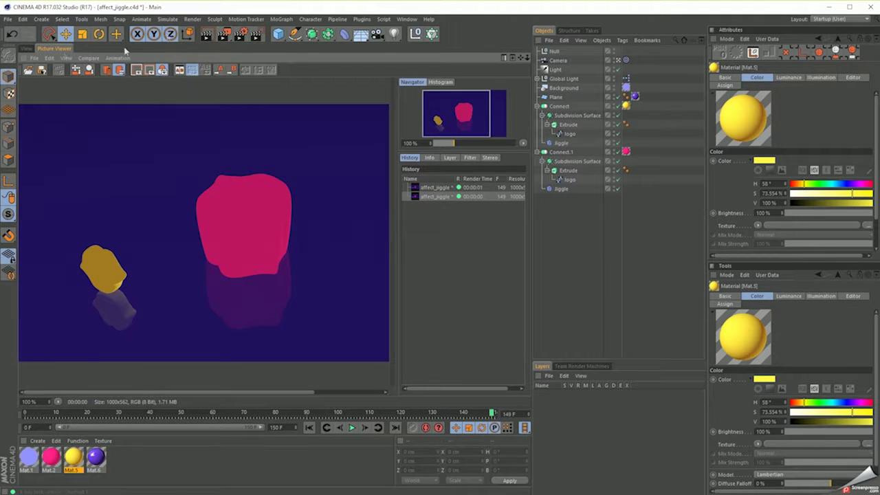
Add an HDR Studio Rig to the scene and turn off its floor in the seamless floor controls.
{"action": "left_click", "coordinate": [240, 35]}
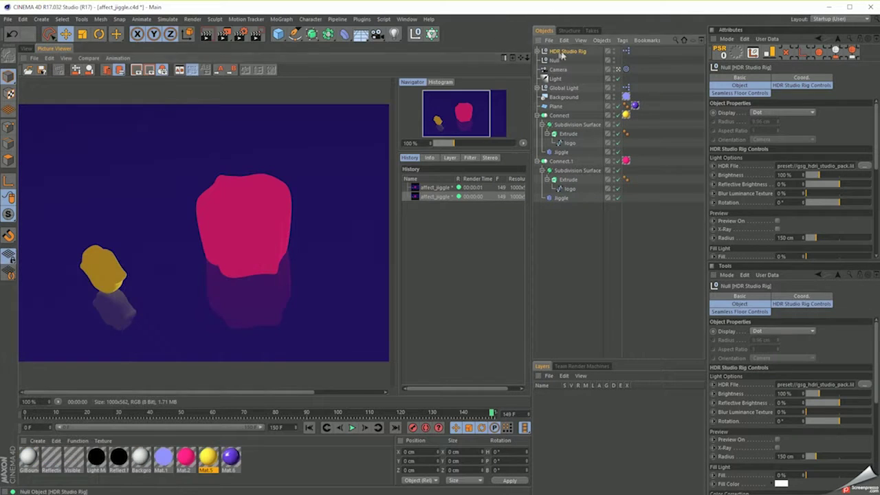
{"action": "left_click", "coordinate": [739, 92]}
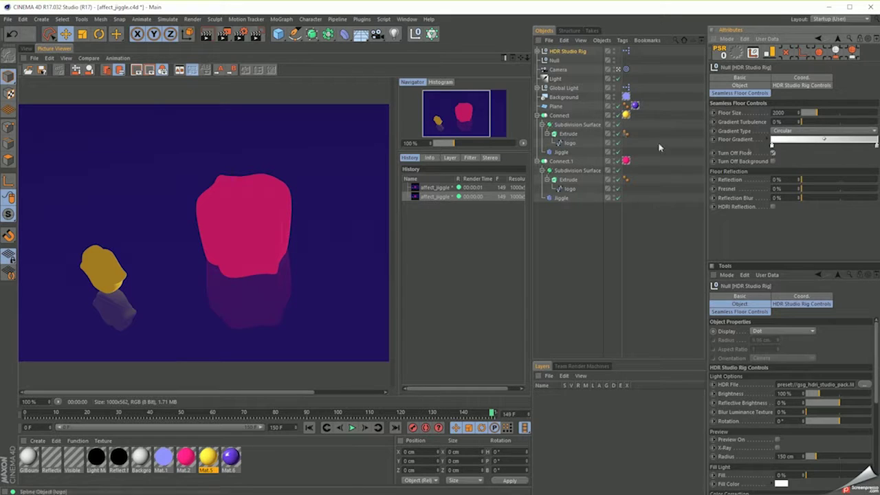
Enable Mat.5's reflectance at 81 % reflection strength with a Dielectric Fresnel using the Beer preset, and render the frame.
{"action": "left_click", "coordinate": [208, 455]}
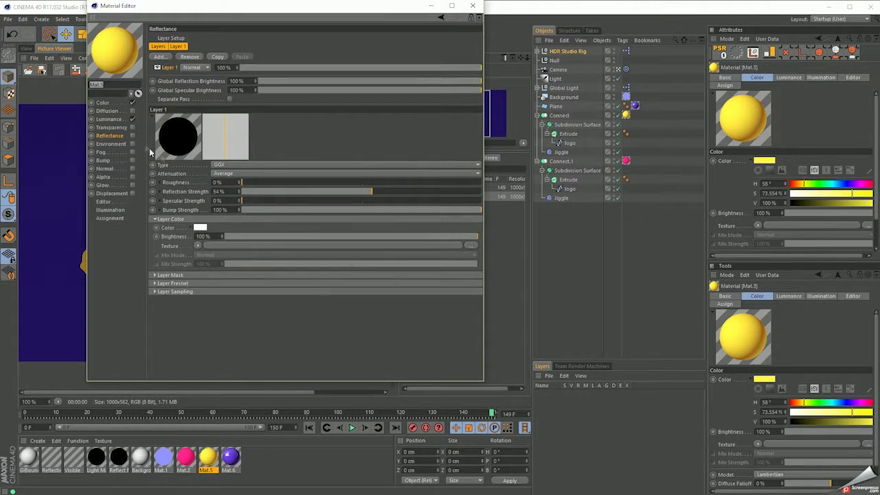
{"action": "left_click_drag", "start_coordinate": [202, 14], "coordinate": [468, 64]}
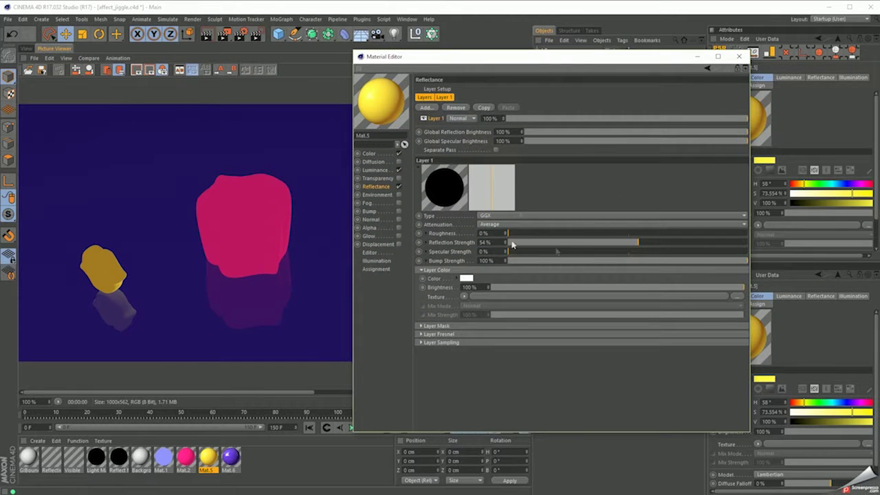
{"action": "left_click", "coordinate": [482, 336]}
{"action": "left_click", "coordinate": [481, 351]}
{"action": "left_click", "coordinate": [475, 379]}
{"action": "key", "text": "shift+r"}
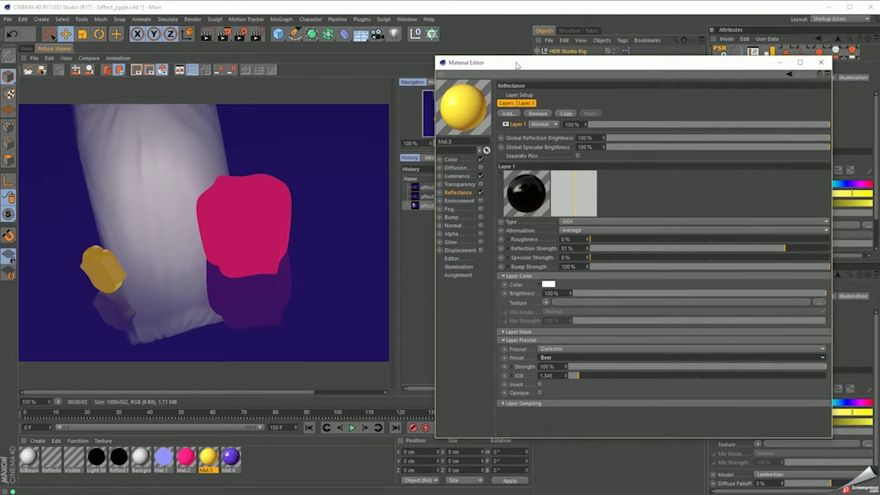
Put a copy of purple Mat.6 on the Plane with its reflectance turned off, and render the frame.
{"action": "left_click_drag", "start_coordinate": [517, 66], "coordinate": [705, 239]}
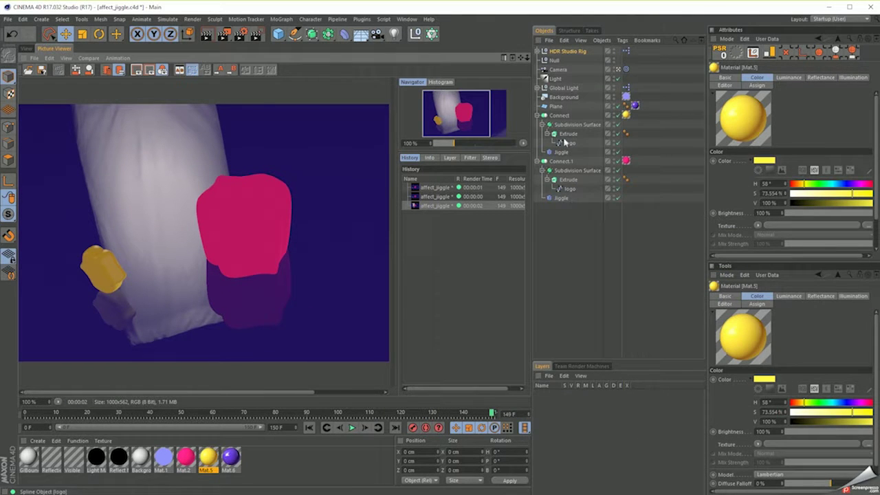
{"action": "left_click", "coordinate": [576, 106]}
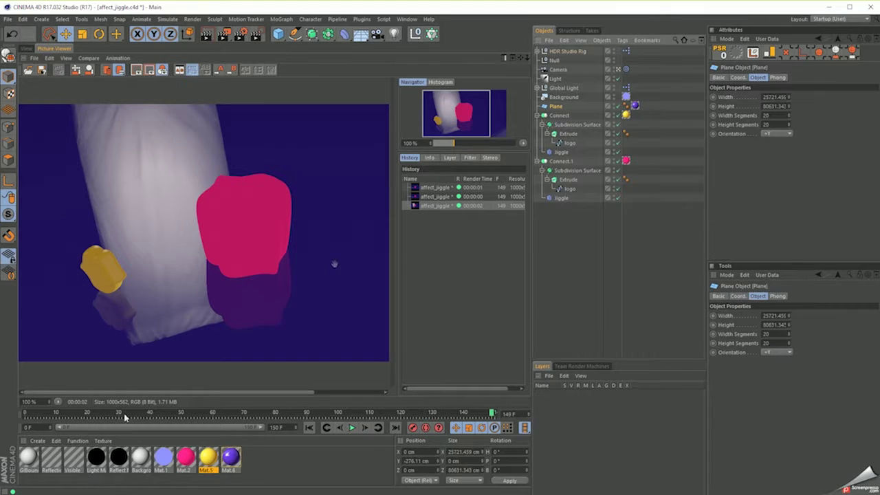
{"action": "left_click", "coordinate": [230, 457]}
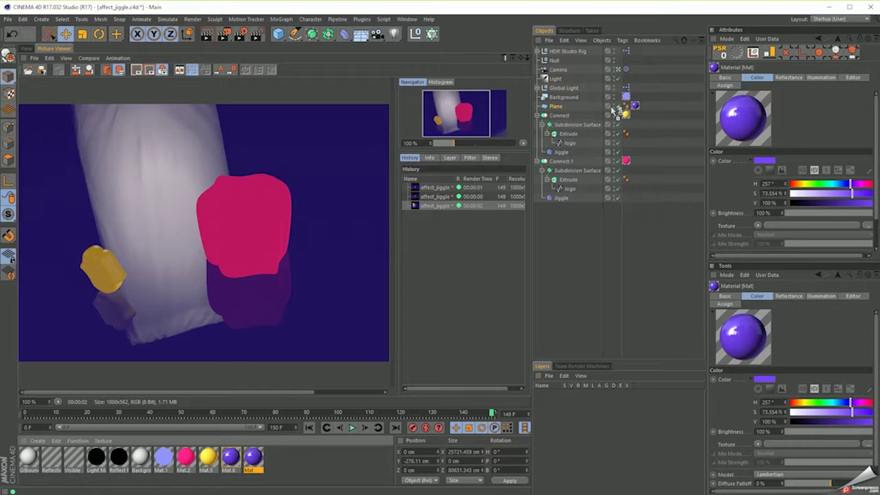
{"action": "double_click", "coordinate": [253, 457]}
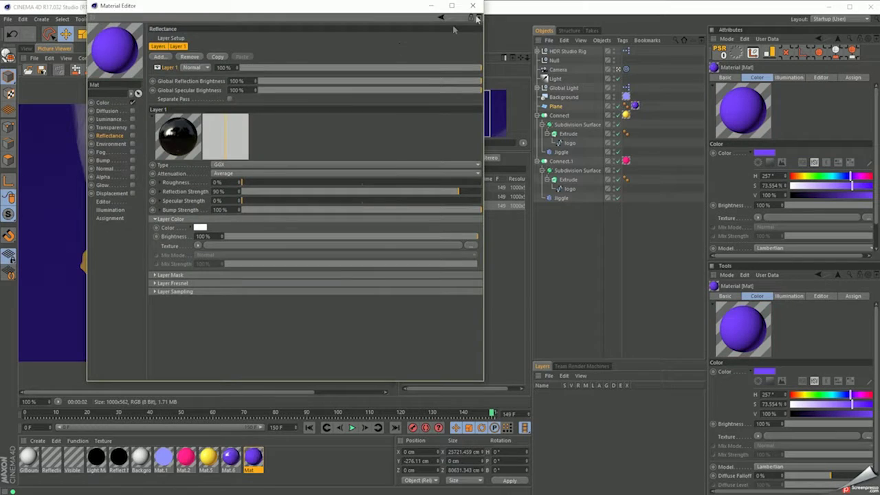
{"action": "left_click", "coordinate": [476, 7]}
{"action": "left_click", "coordinate": [234, 32]}
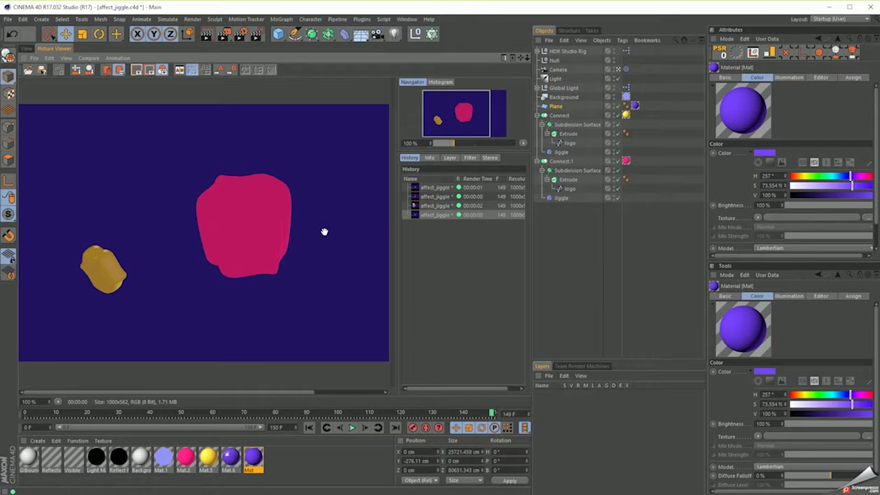
Turn the reflectance of the Plane's new purple material back on and render the frame again.
{"action": "double_click", "coordinate": [253, 457]}
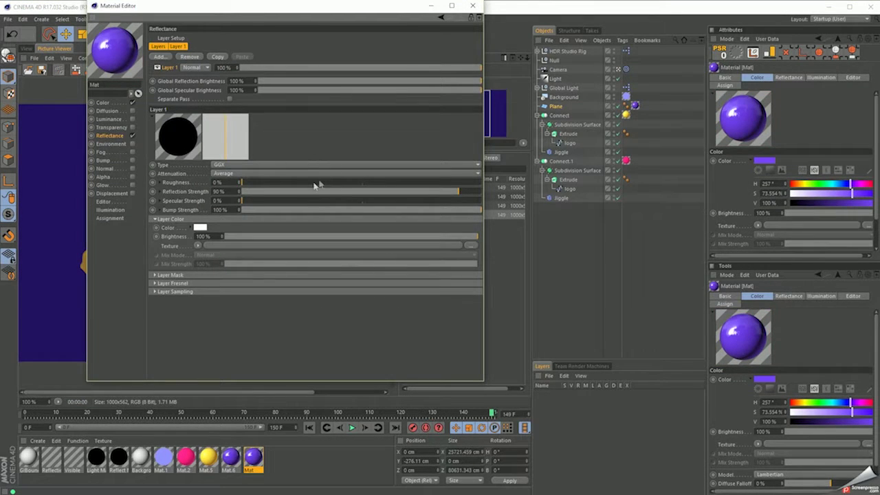
{"action": "left_click", "coordinate": [472, 6]}
{"action": "key", "text": "shift+r"}
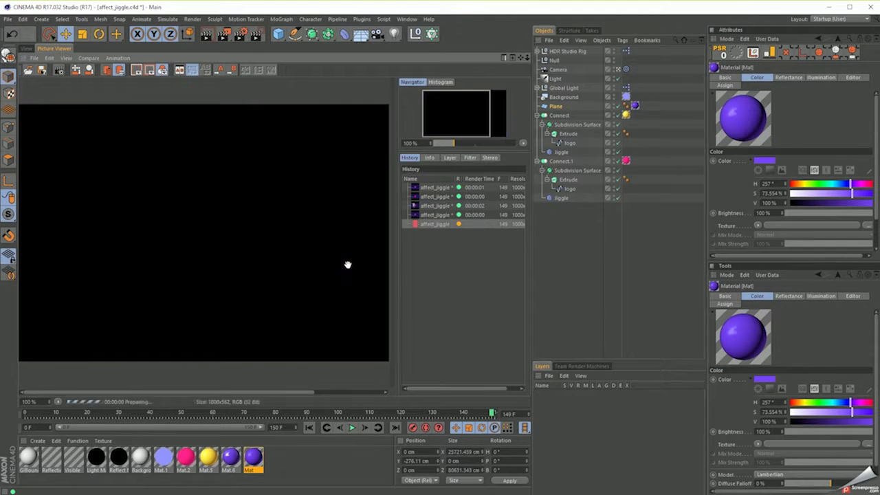
Enable Mat.2's Beckmann reflectance with 2 % roughness, 100 % reflection strength and a Dielectric Fresnel, and render the frame.
{"action": "double_click", "coordinate": [185, 457]}
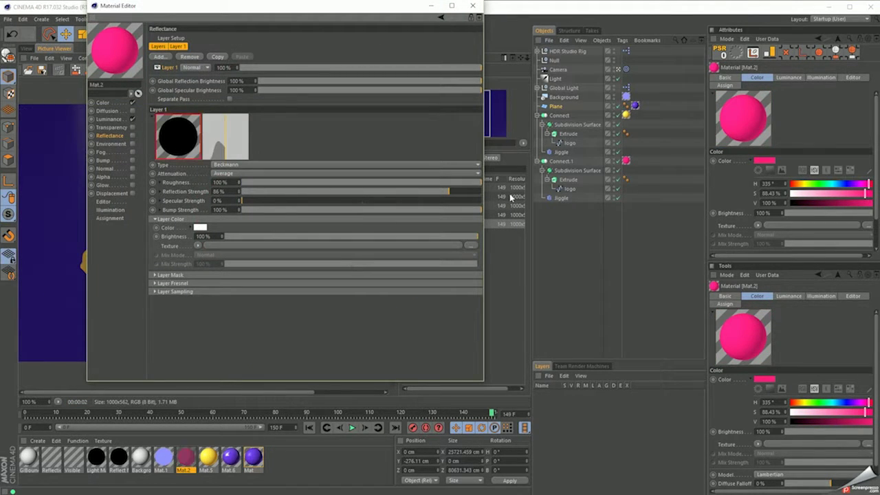
{"action": "left_click", "coordinate": [155, 283]}
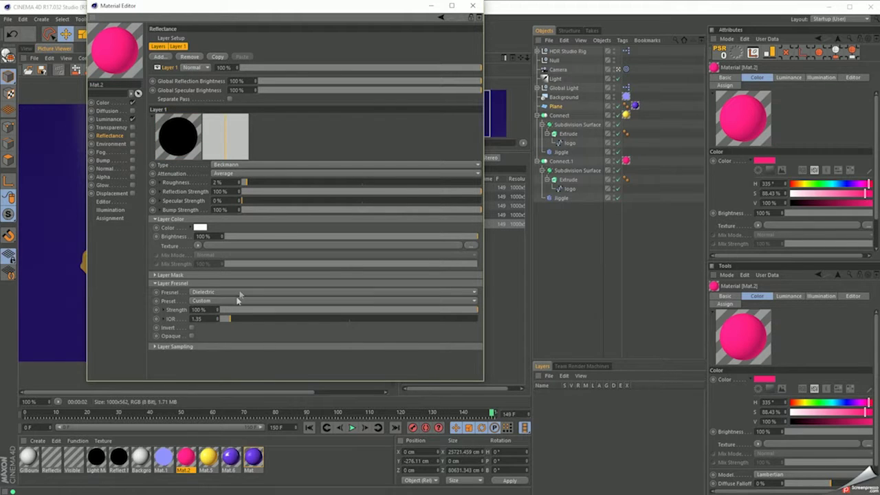
{"action": "left_click", "coordinate": [133, 135]}
{"action": "left_click", "coordinate": [475, 6]}
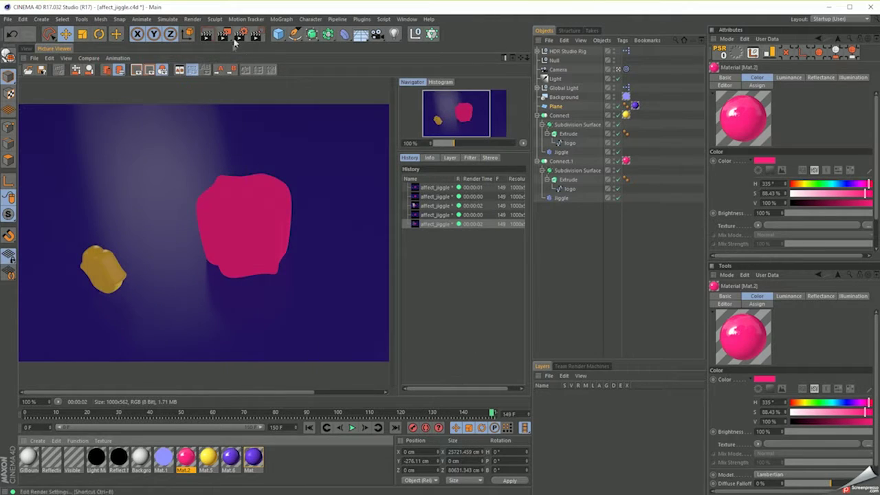
{"action": "key", "text": "shift+r"}
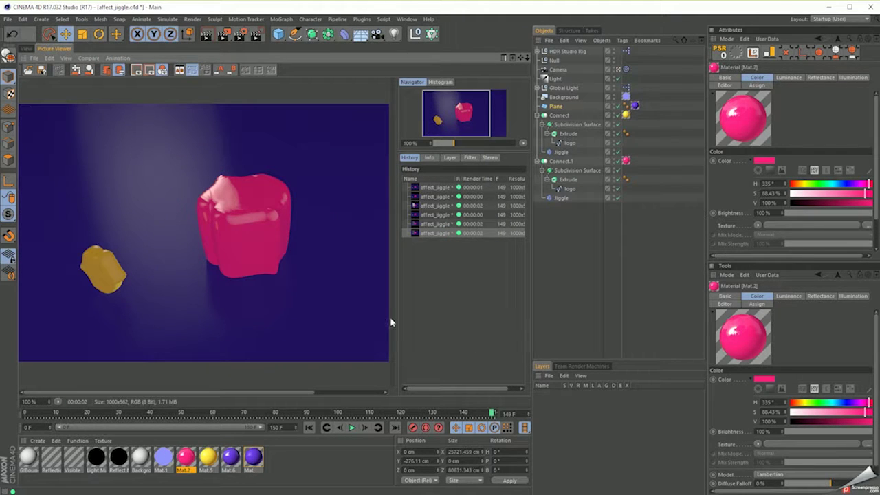
Change the output range from the current frame to the whole 0–150 animation and render it without saving.
{"action": "left_click", "coordinate": [239, 35]}
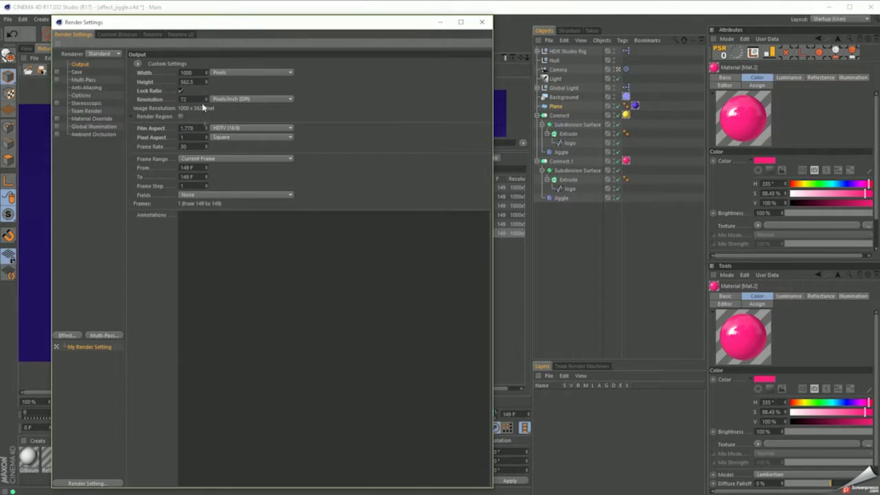
{"action": "left_click", "coordinate": [481, 22]}
{"action": "key", "text": "shift+r"}
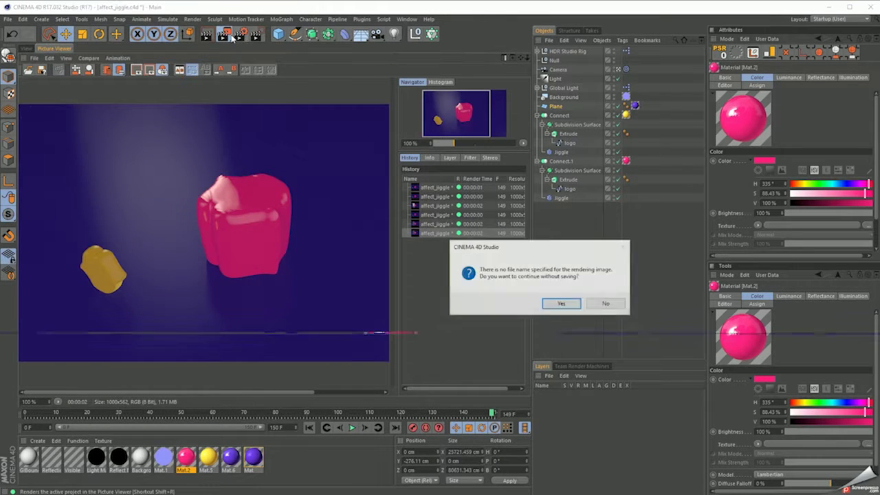
{"action": "key", "text": "Return"}
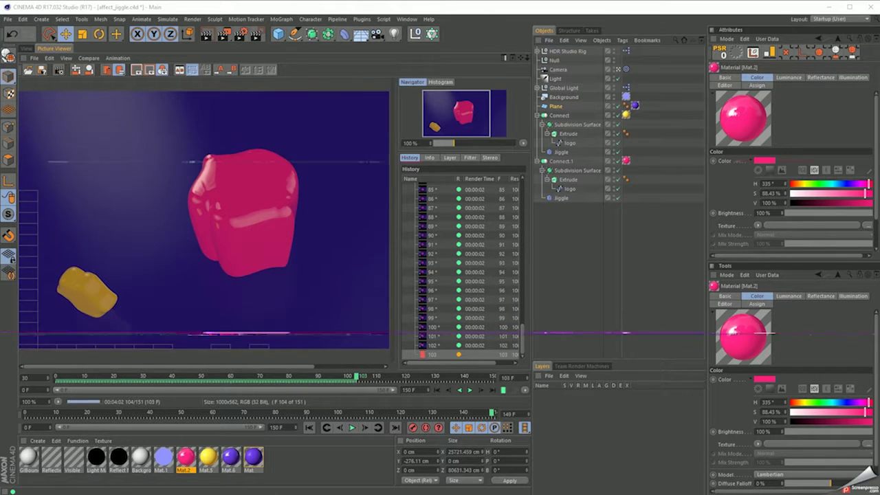
Return to the scene viewport and inspect the object properties of Connect.1's Jiggle deformer.
{"action": "left_click", "coordinate": [26, 48]}
{"action": "left_click", "coordinate": [613, 105]}
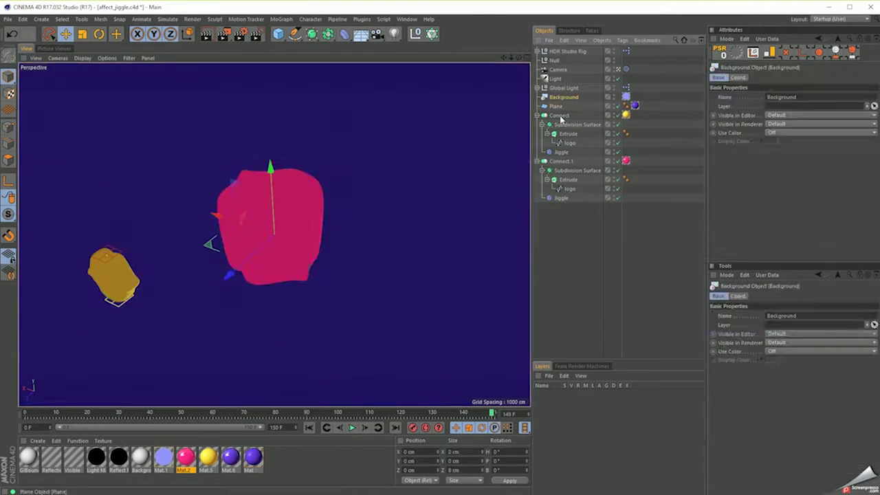
{"action": "left_click", "coordinate": [561, 197]}
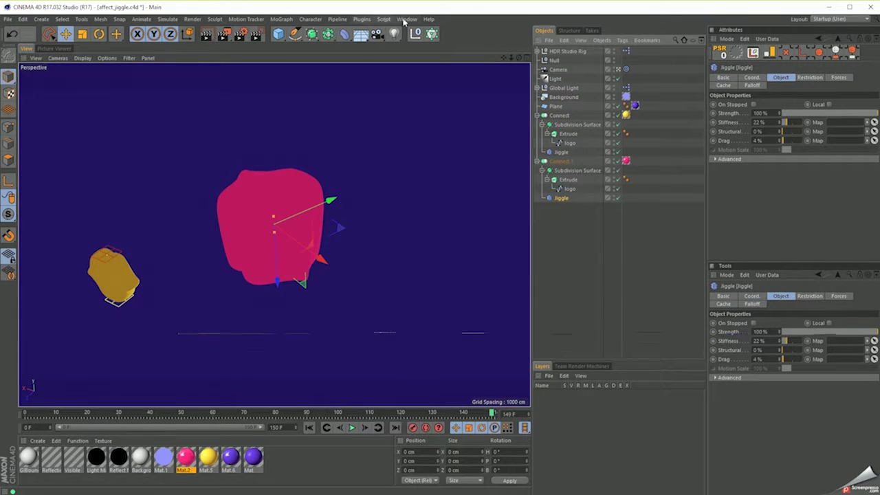
Open the F-Curve timeline and examine the Position Y curve of Connect.
{"action": "left_click", "coordinate": [406, 19]}
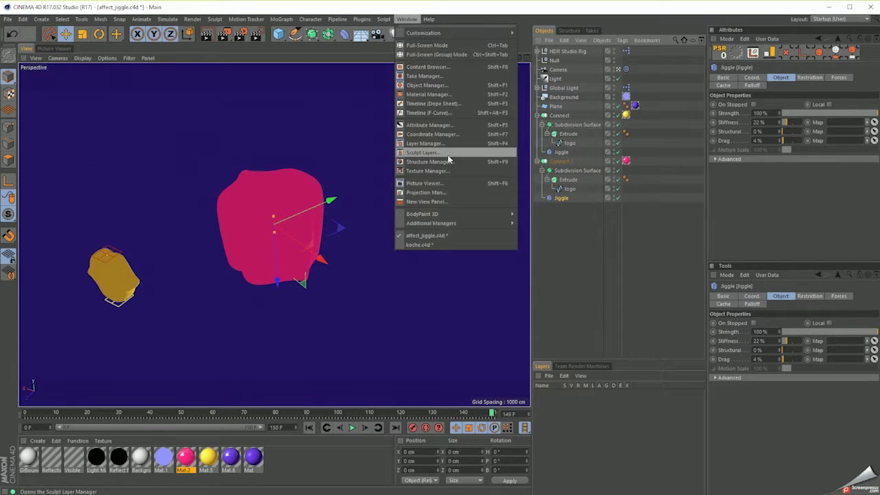
{"action": "left_click", "coordinate": [475, 113]}
{"action": "left_click", "coordinate": [61, 101]}
{"action": "key", "text": "h"}
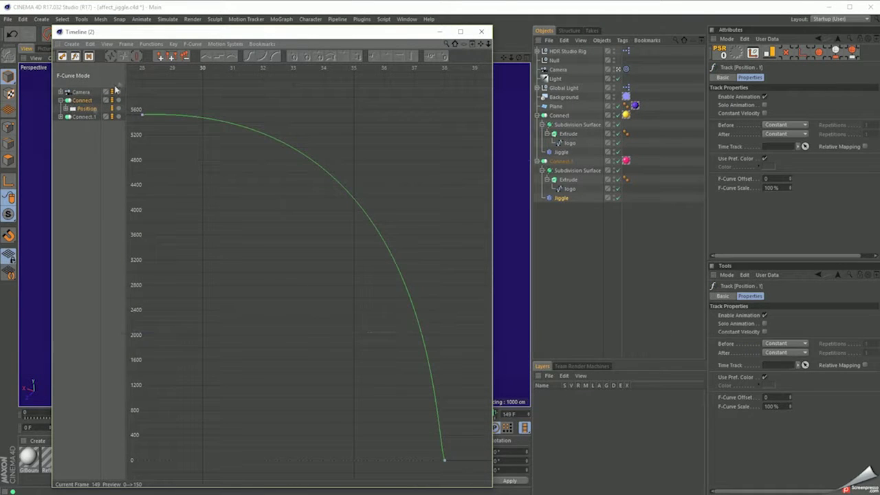
{"action": "left_click", "coordinate": [88, 55]}
{"action": "left_click", "coordinate": [75, 56]}
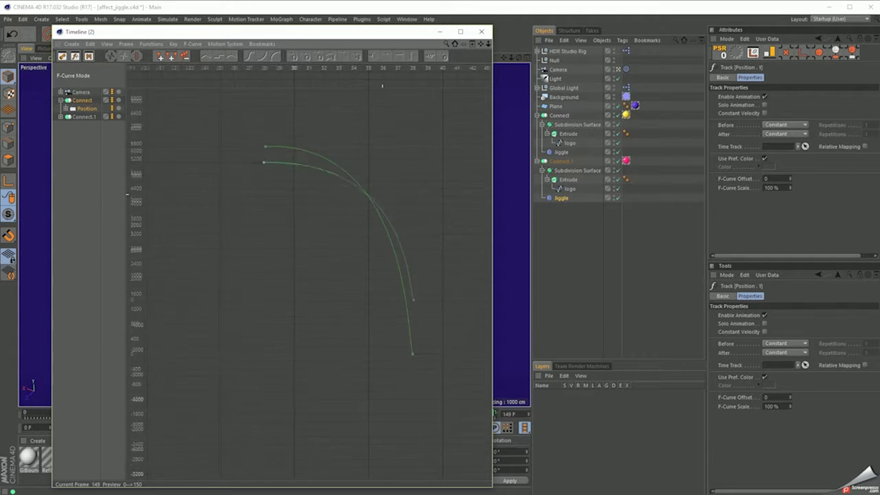
{"action": "left_click_drag", "start_coordinate": [438, 226], "coordinate": [364, 227]}
Display all animation tracks together and compare the curves of the camera, Connect and Connect.1.
{"action": "key", "text": "ctrl+a"}
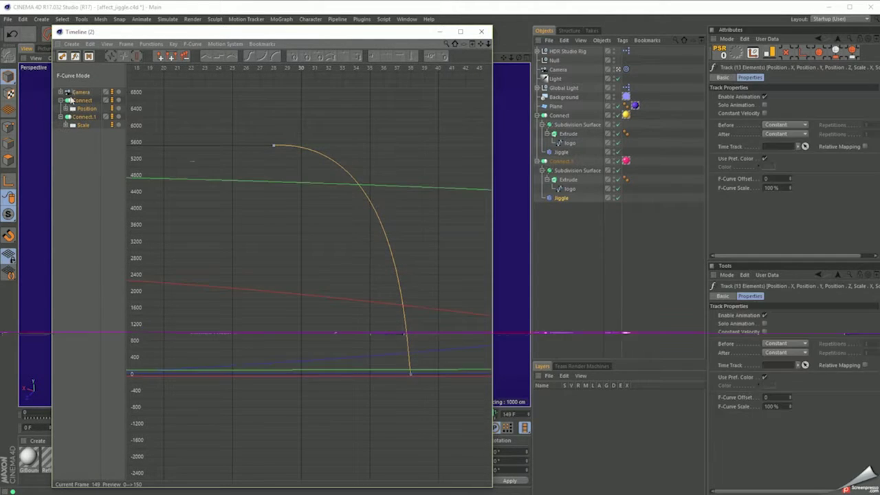
{"action": "key", "text": "h"}
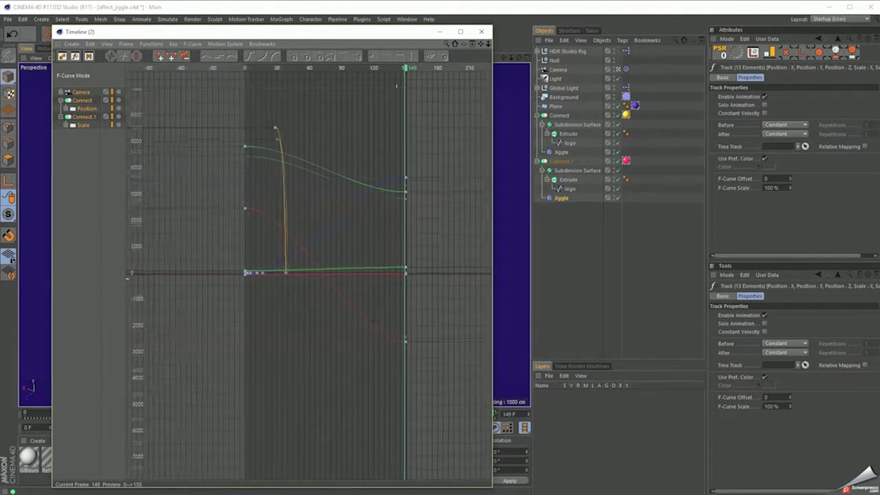
{"action": "key", "text": "ctrl+a"}
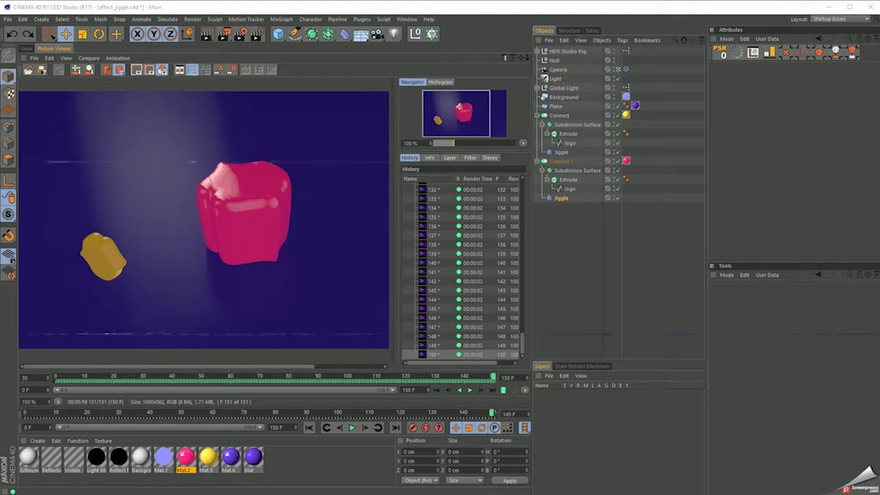
Play back the rendered animation in the Picture Viewer, then return to the viewport and toggle the scene camera view.
{"action": "left_click", "coordinate": [470, 390]}
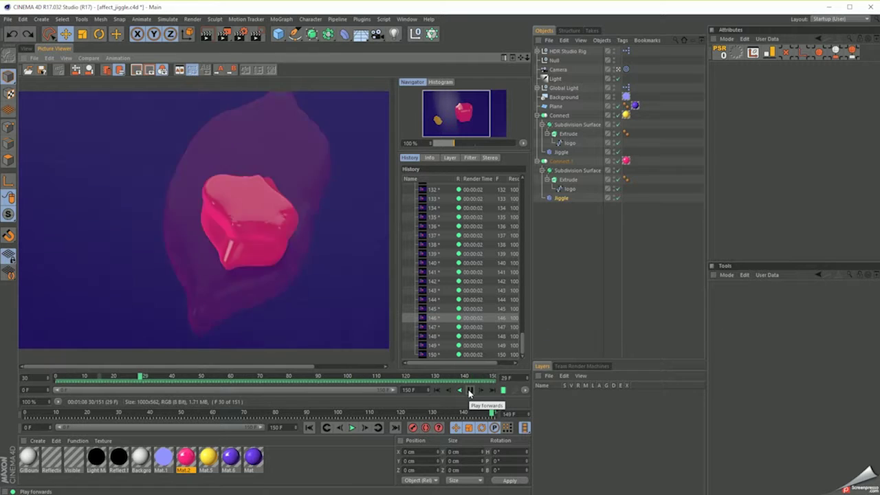
{"action": "left_click", "coordinate": [26, 48]}
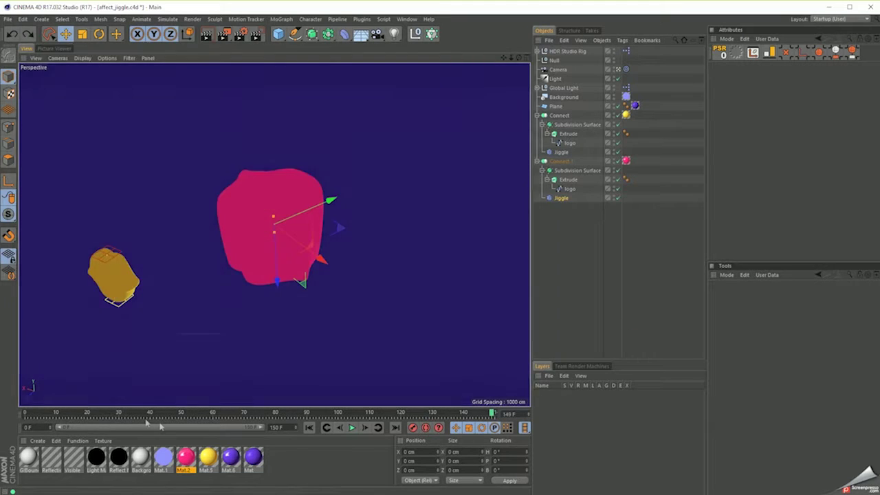
{"action": "left_click", "coordinate": [618, 70]}
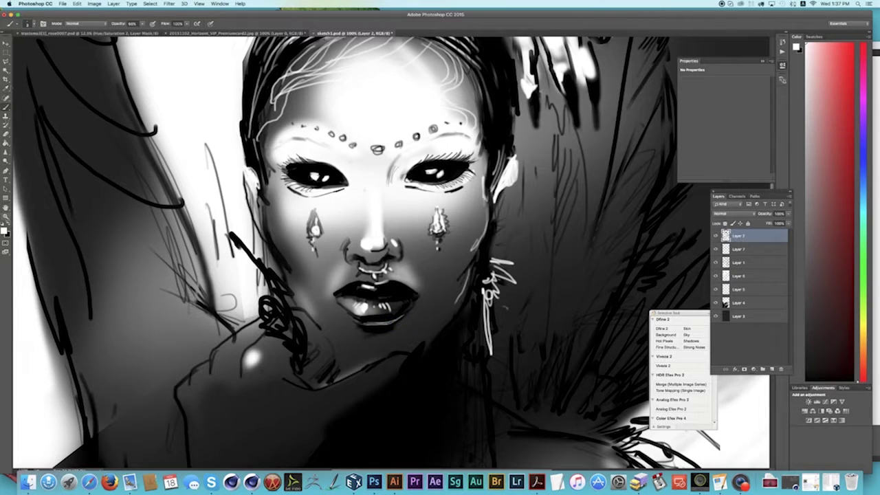
In the Photoshop portrait sketch, shade the teardrop jewel on the image's right cheek with light and mid grey brush strokes.
{"action": "left_click", "coordinate": [447, 219]}
{"action": "key", "text": "b"}
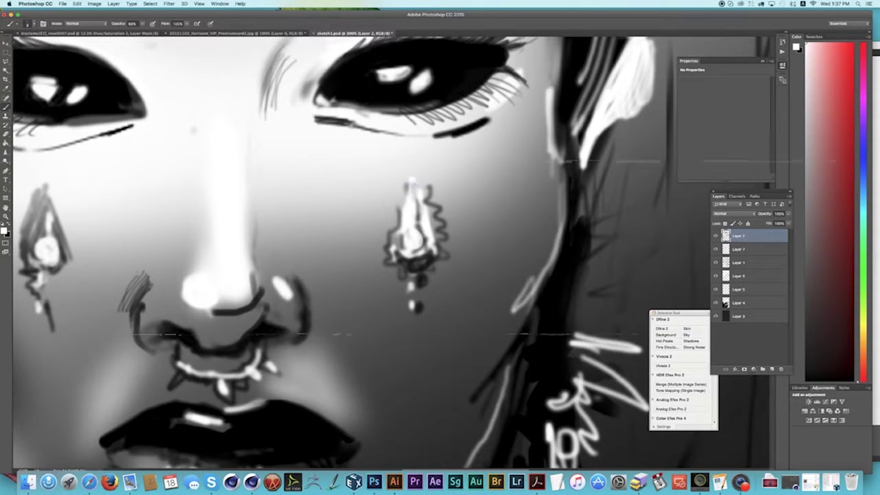
{"action": "left_click", "coordinate": [5, 231]}
{"action": "left_click", "coordinate": [505, 173]}
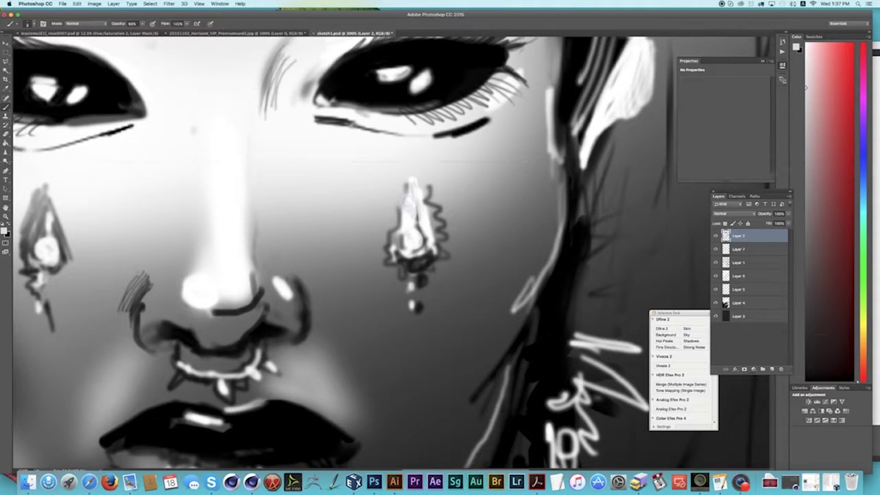
{"action": "left_click", "coordinate": [6, 232]}
{"action": "left_click", "coordinate": [495, 176]}
{"action": "left_click", "coordinate": [143, 23]}
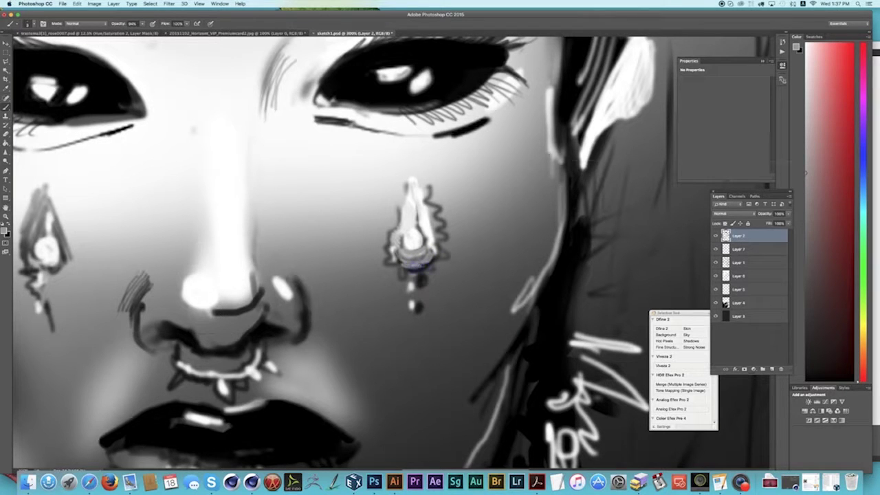
Paint small white dots and highlights around the rim of the right-hand teardrop jewel.
{"action": "left_click", "coordinate": [5, 232]}
{"action": "left_click", "coordinate": [445, 207]}
{"action": "left_click", "coordinate": [507, 172]}
{"action": "left_click", "coordinate": [411, 237]}
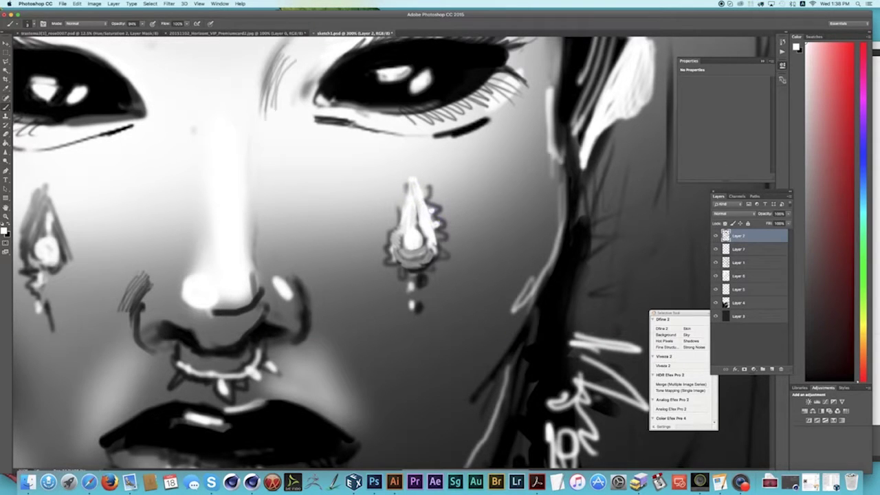
{"action": "left_click", "coordinate": [441, 251]}
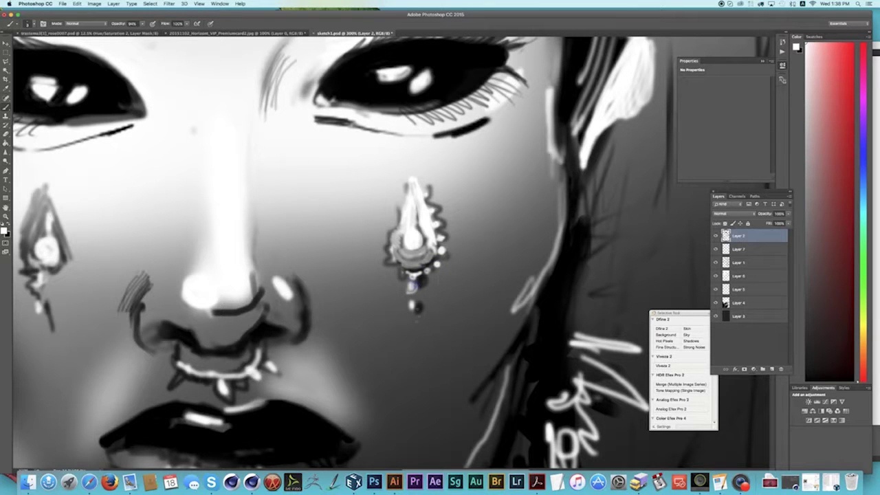
Set the brush colour to black and paint fine dark details in the lower part of the right-hand teardrop jewel.
{"action": "key", "text": "shift+alt+c"}
{"action": "key", "text": "Return"}
{"action": "key", "text": "shift+alt+c"}
{"action": "key", "text": "Return"}
{"action": "left_click_drag", "start_coordinate": [411, 246], "coordinate": [423, 262]}
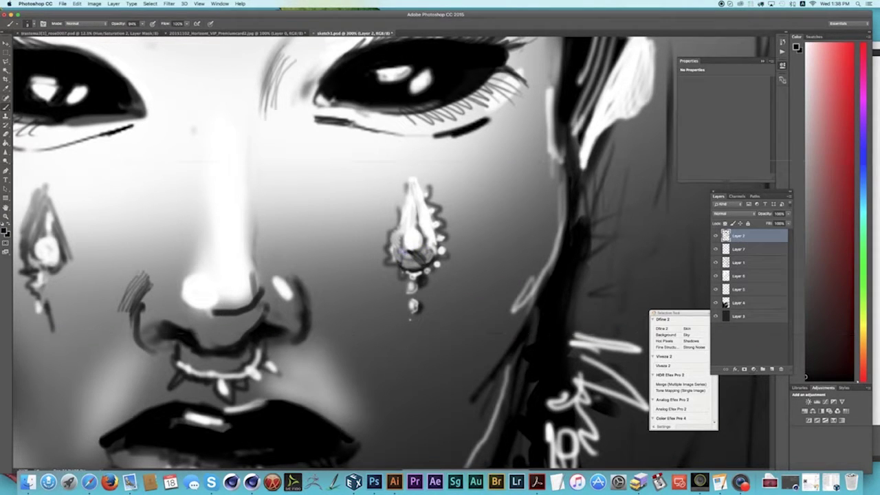
{"action": "left_click_drag", "start_coordinate": [411, 246], "coordinate": [395, 256]}
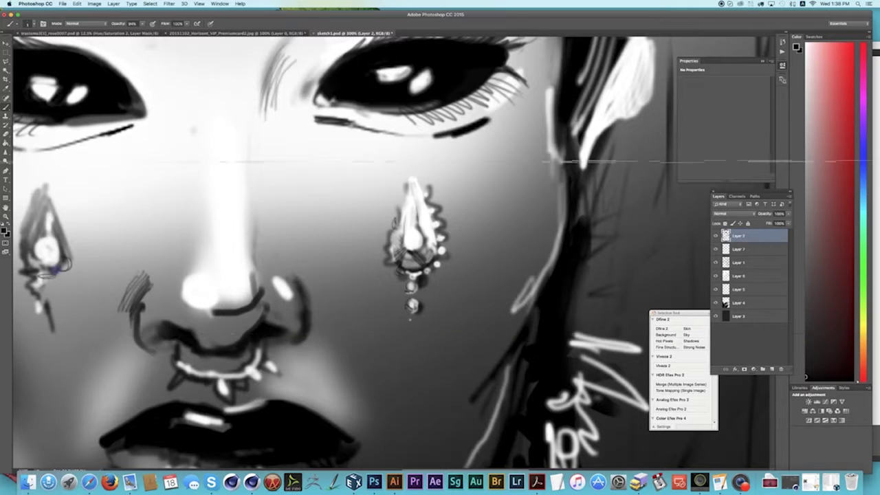
Sketch a thin dark contour around the inner corner of the image's right-hand eye and change the brush colour to white.
{"action": "left_click_drag", "start_coordinate": [303, 80], "coordinate": [297, 120]}
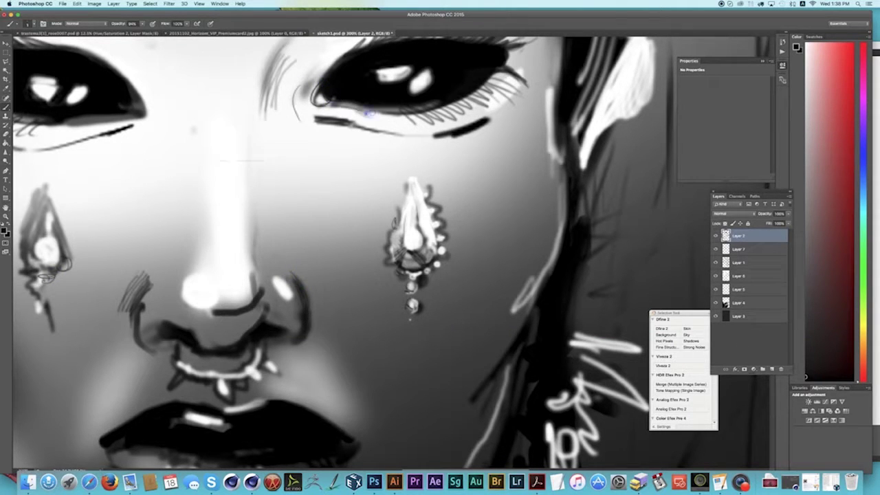
{"action": "left_click", "coordinate": [6, 231]}
{"action": "key", "text": "Escape"}
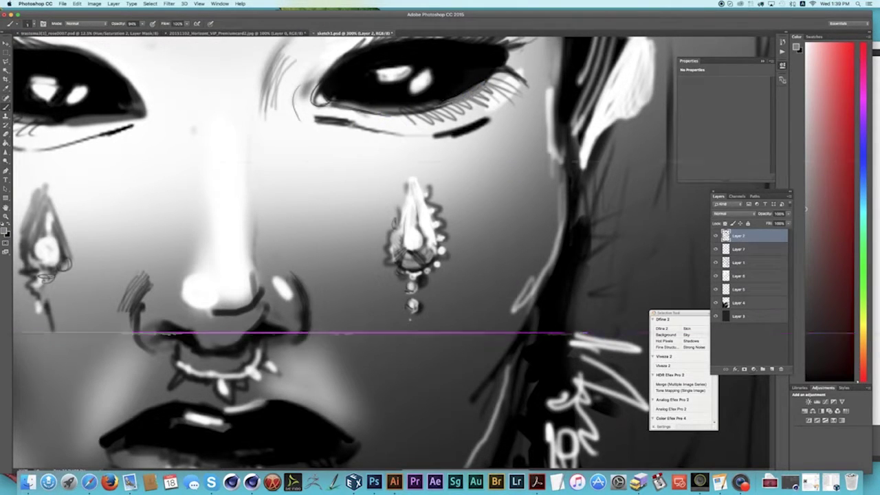
{"action": "left_click", "coordinate": [506, 173]}
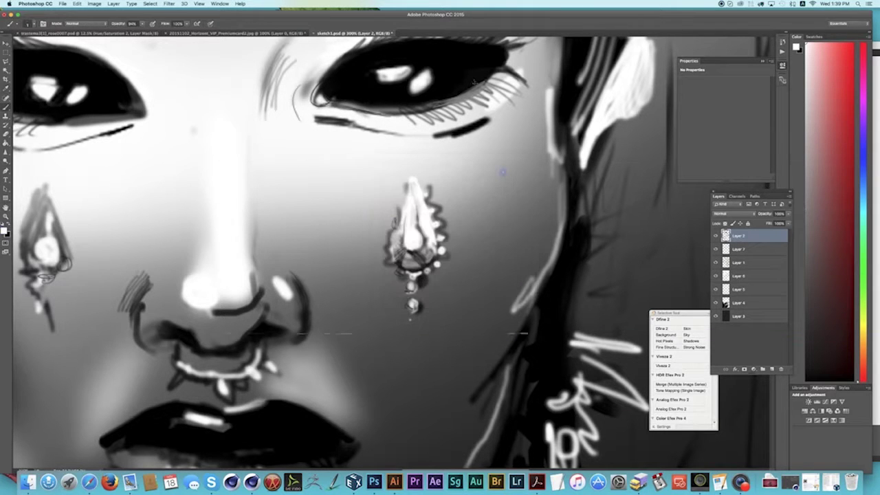
Focus on the forehead hairline with the Brush tool and add a new layer above Layer 2.
{"action": "scroll", "coordinate": [411, 318], "scroll_direction": "down", "scroll_amount": 3}
{"action": "key", "text": "z"}
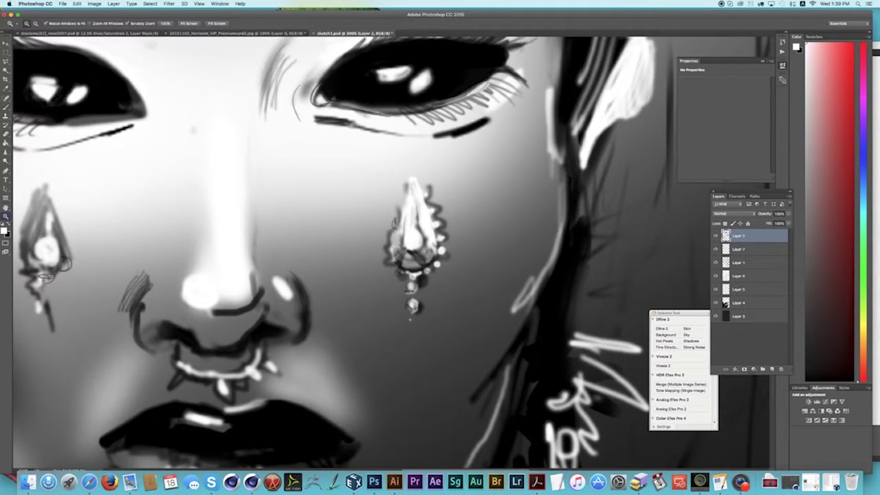
{"action": "scroll", "coordinate": [375, 171], "scroll_direction": "down", "scroll_amount": 5}
{"action": "scroll", "coordinate": [376, 172], "scroll_direction": "down", "scroll_amount": 2}
{"action": "scroll", "coordinate": [412, 140], "scroll_direction": "up", "scroll_amount": 6}
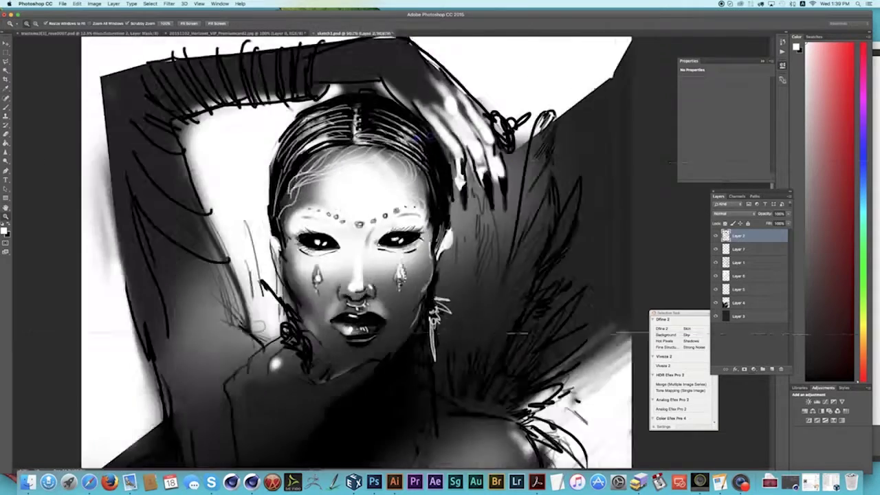
{"action": "key", "text": "b"}
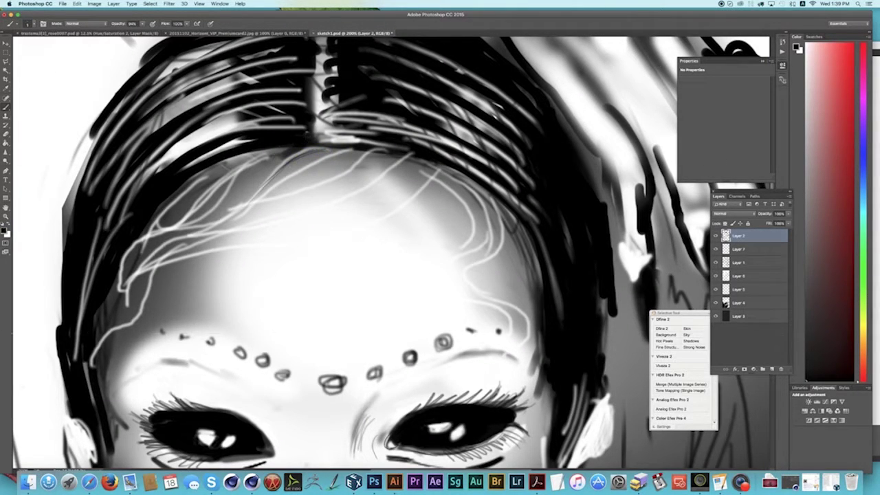
{"action": "left_click", "coordinate": [770, 370]}
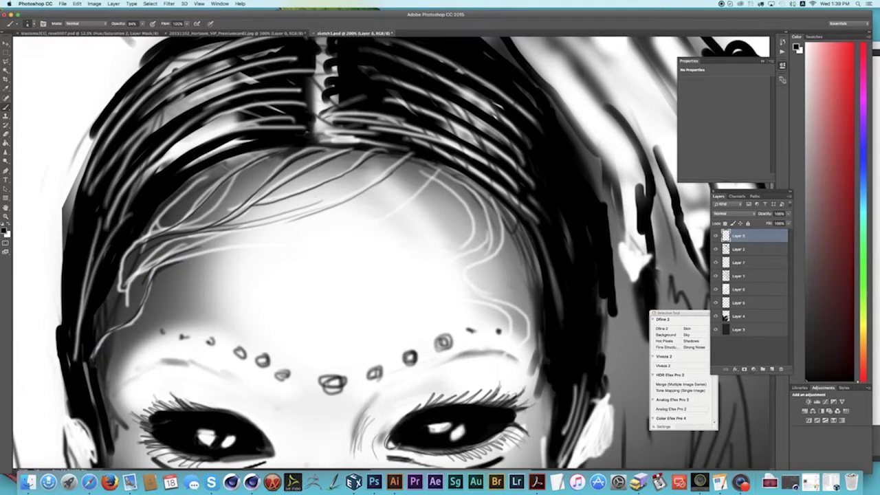
Paint thin black hair strands along both sides of the hairline, across the forehead and around the outer hair edge.
{"action": "left_click_drag", "start_coordinate": [420, 166], "coordinate": [489, 220]}
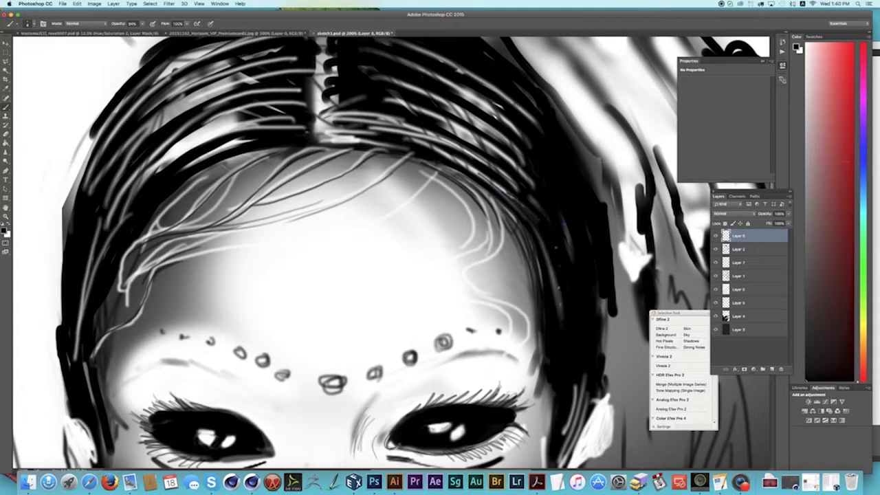
{"action": "left_click_drag", "start_coordinate": [100, 124], "coordinate": [74, 199]}
{"action": "mouse_move", "coordinate": [93, 141]}
{"action": "left_mouse_down"}
{"action": "mouse_move", "coordinate": [67, 230]}
{"action": "mouse_move", "coordinate": [72, 191]}
{"action": "mouse_move", "coordinate": [67, 221]}
{"action": "left_mouse_up"}
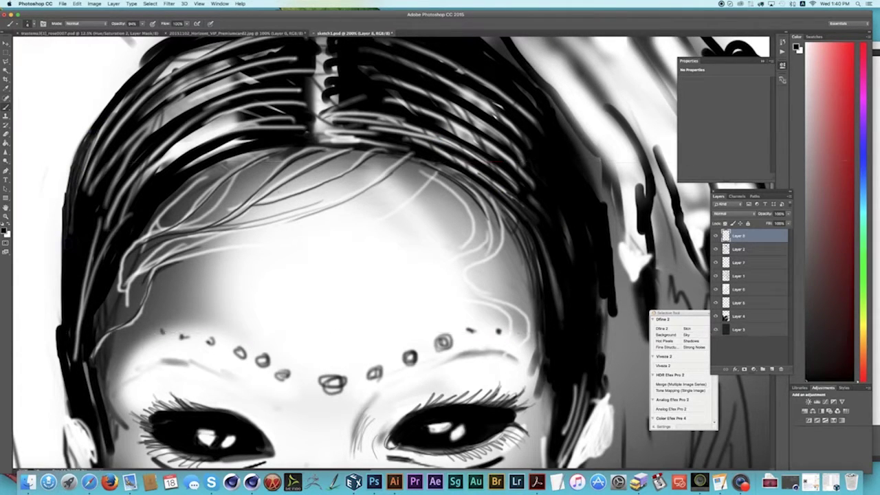
{"action": "left_click_drag", "start_coordinate": [409, 201], "coordinate": [179, 244]}
{"action": "left_click_drag", "start_coordinate": [278, 243], "coordinate": [176, 262]}
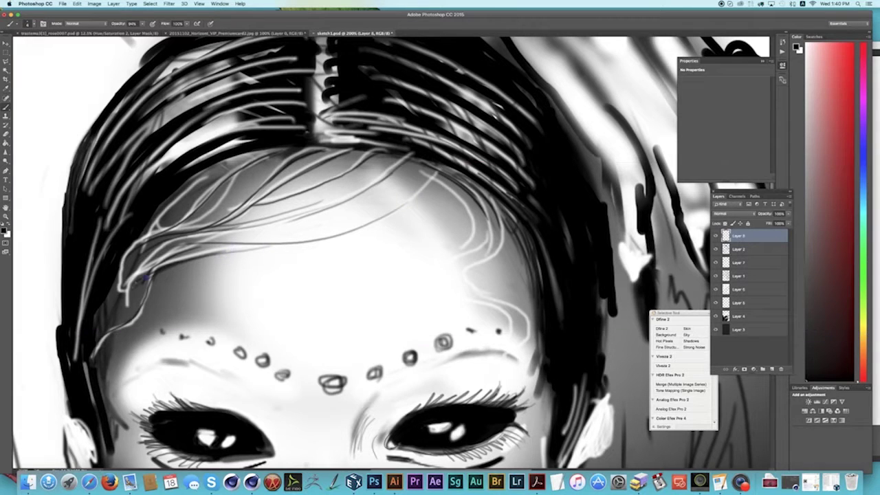
{"action": "left_click_drag", "start_coordinate": [490, 227], "coordinate": [528, 308]}
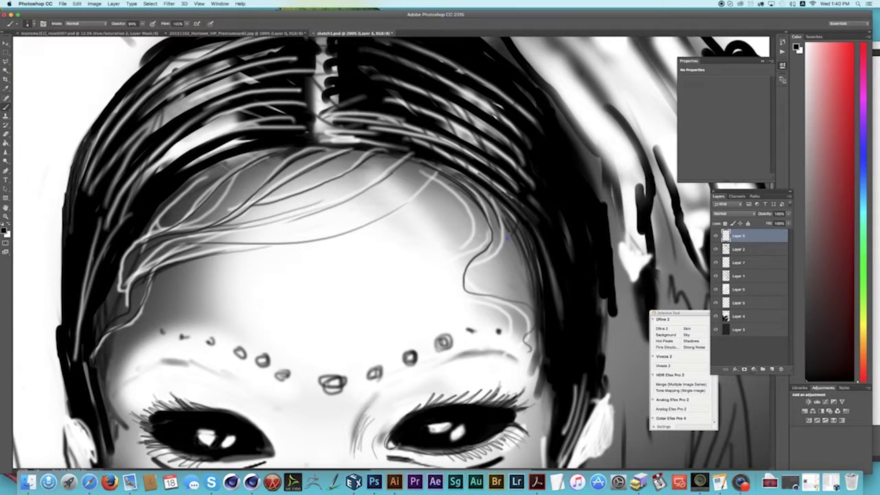
Apply a black Multiply drop shadow to the hair strand layer, adjusting its opacity, angle, distance and size.
{"action": "double_click", "coordinate": [774, 236]}
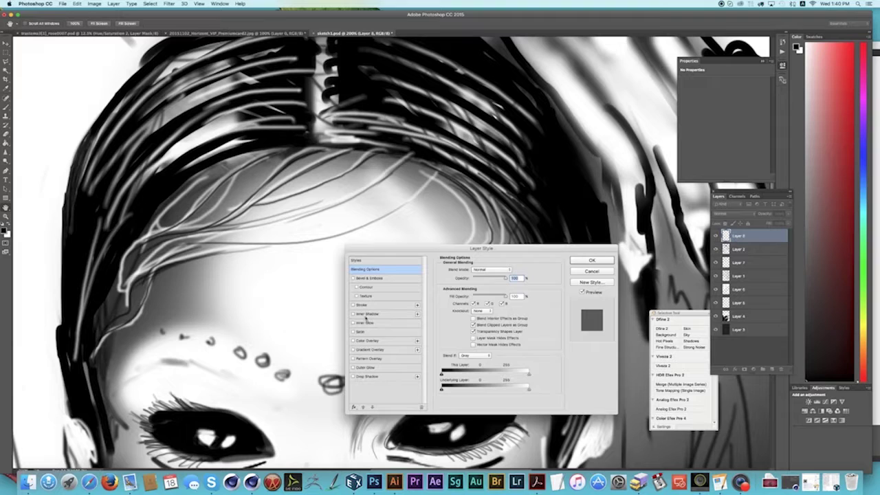
{"action": "left_click", "coordinate": [362, 377]}
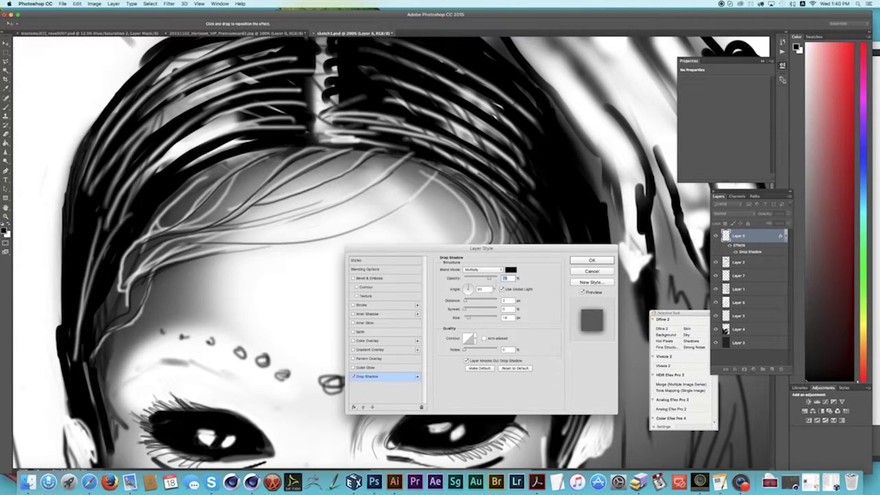
{"action": "key", "text": "shift+Down"}
{"action": "key", "text": "shift+Down"}
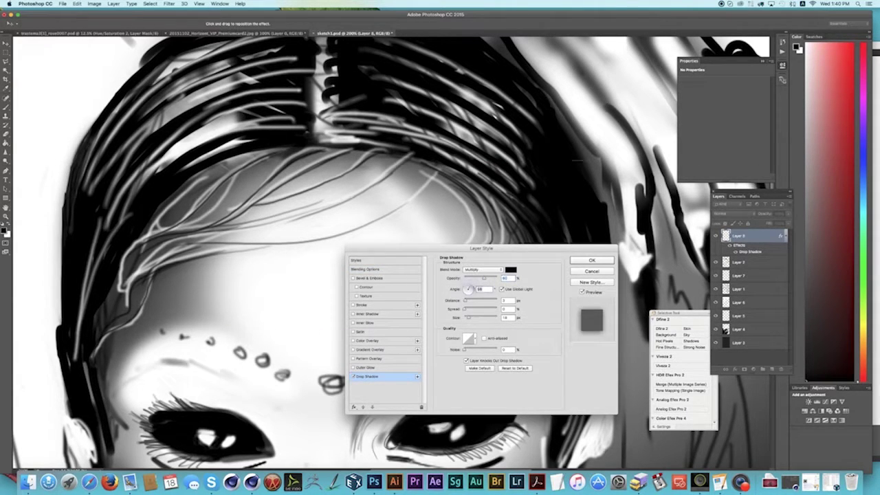
{"action": "left_click_drag", "start_coordinate": [470, 318], "coordinate": [473, 319]}
{"action": "mouse_move", "coordinate": [491, 277]}
{"action": "left_mouse_down"}
{"action": "mouse_move", "coordinate": [511, 279]}
{"action": "mouse_move", "coordinate": [488, 279]}
{"action": "left_mouse_up"}
{"action": "left_click", "coordinate": [467, 318]}
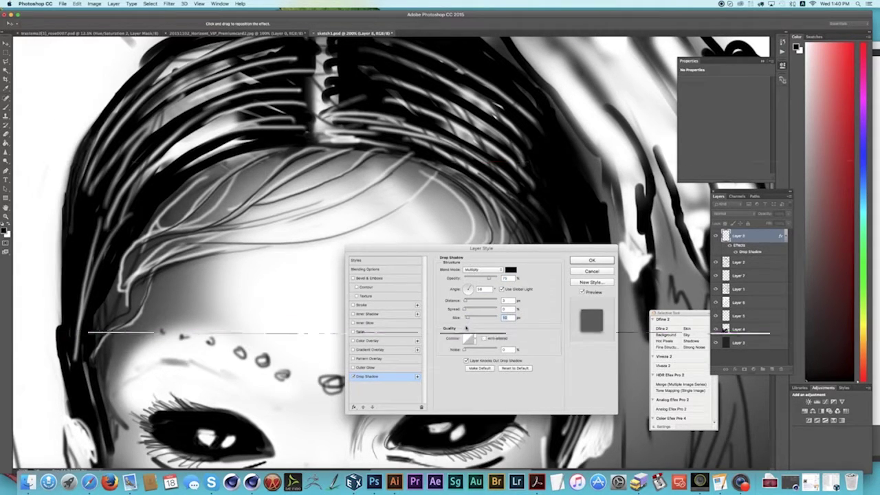
{"action": "left_click_drag", "start_coordinate": [493, 280], "coordinate": [497, 277]}
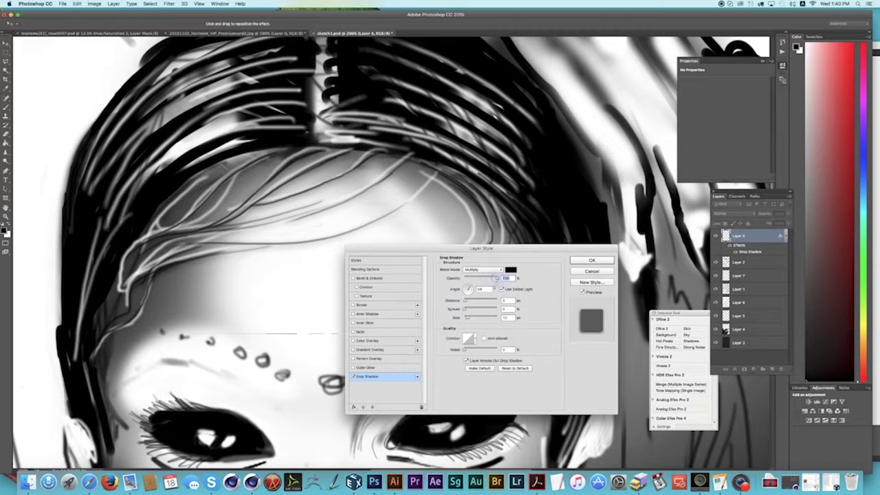
{"action": "left_click", "coordinate": [467, 302]}
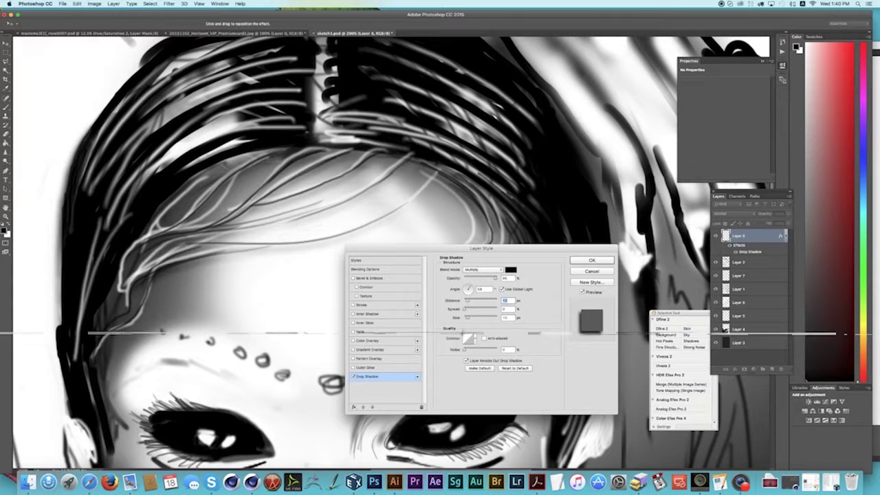
{"action": "left_click", "coordinate": [591, 260]}
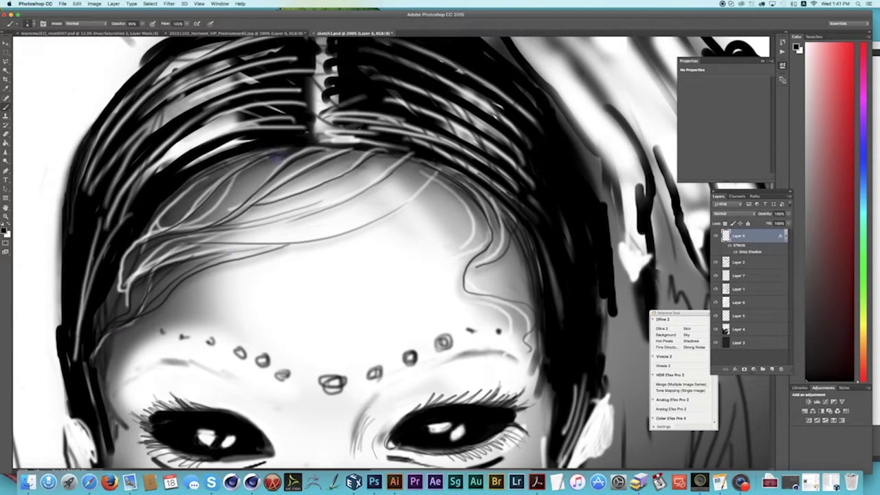
Paint more fine dark strands near the parting and a curled lock on the image's right side of the forehead.
{"action": "left_click_drag", "start_coordinate": [365, 141], "coordinate": [336, 118]}
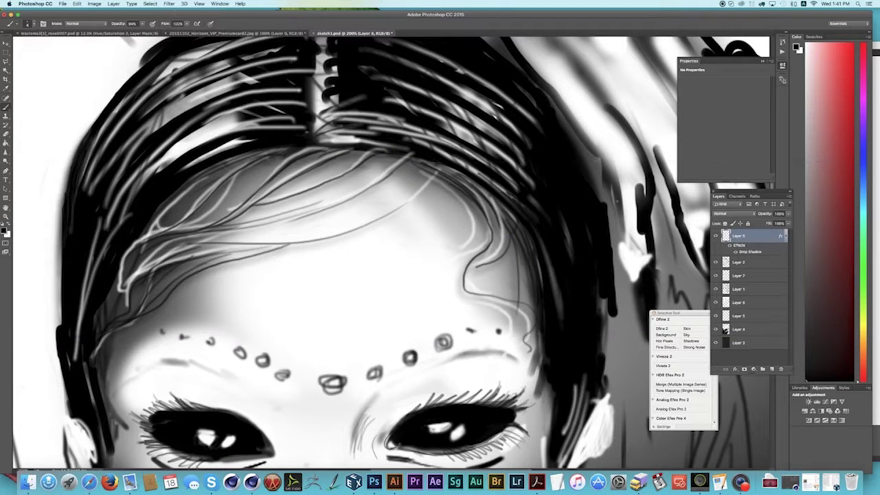
{"action": "left_click", "coordinate": [782, 44]}
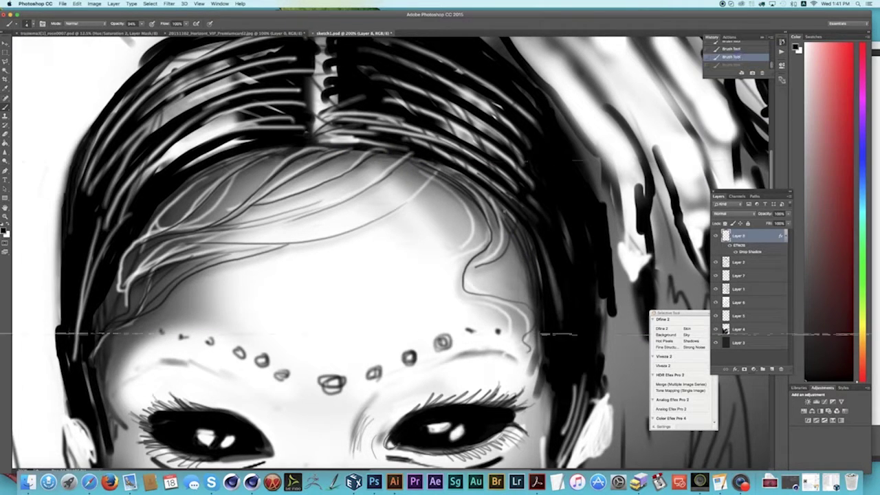
{"action": "left_click_drag", "start_coordinate": [472, 230], "coordinate": [422, 265]}
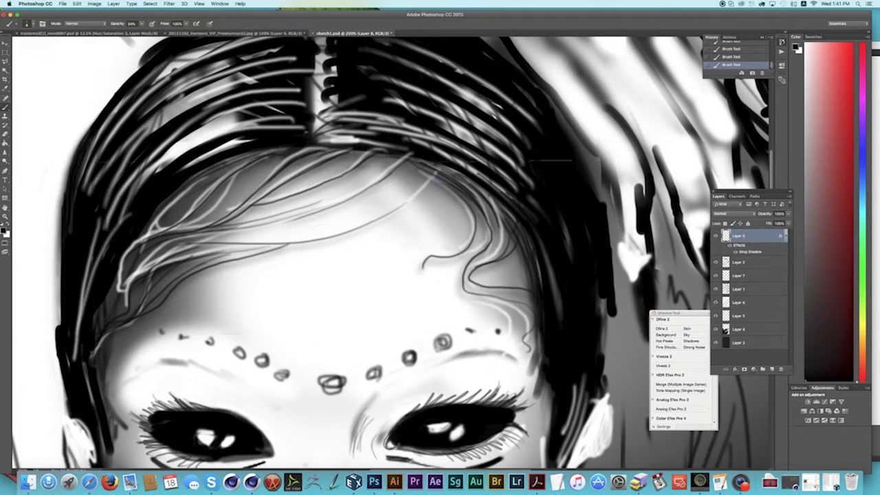
On Layer 2, paint narrow white highlights on the dark fingernails of the raised hand.
{"action": "key", "text": "z"}
{"action": "left_click", "coordinate": [489, 160], "text": "alt"}
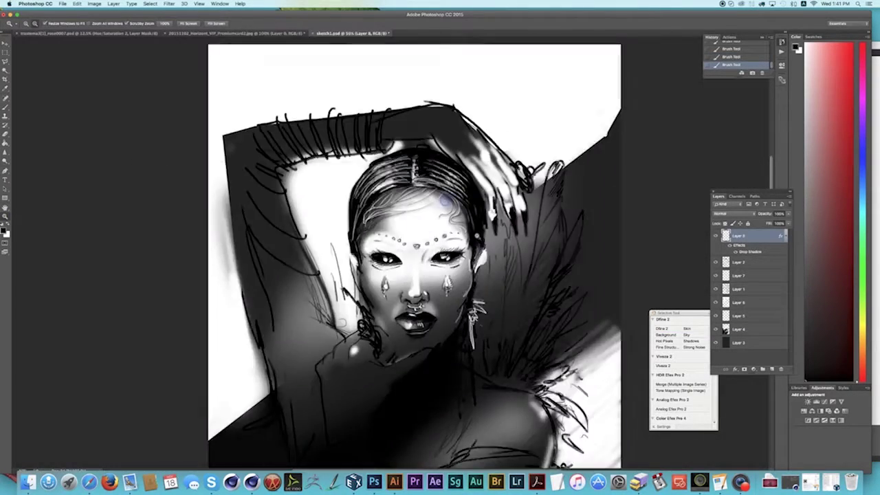
{"action": "left_click", "coordinate": [490, 160]}
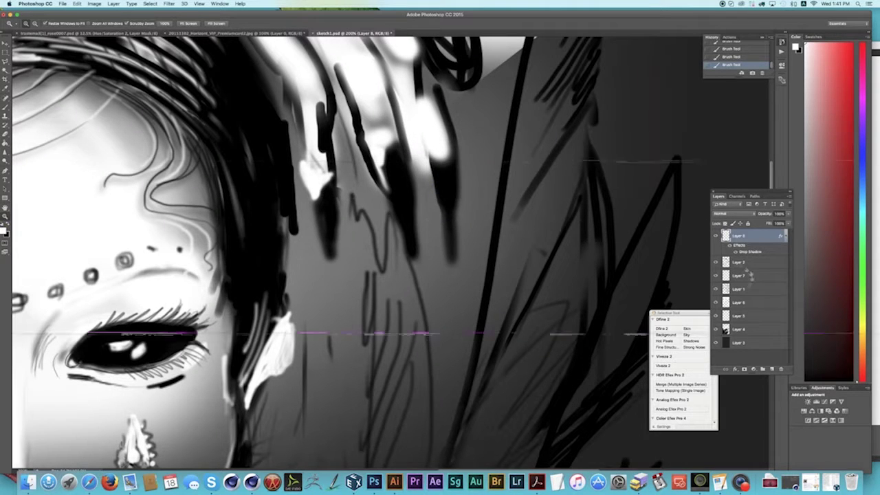
{"action": "key", "text": "alt+["}
{"action": "key", "text": "b"}
{"action": "left_click_drag", "start_coordinate": [329, 193], "coordinate": [331, 231]}
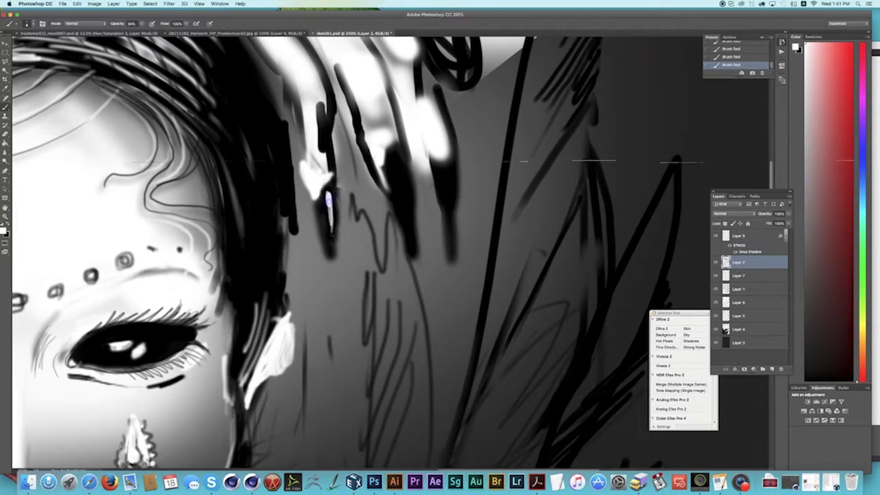
{"action": "left_click_drag", "start_coordinate": [397, 160], "coordinate": [398, 159]}
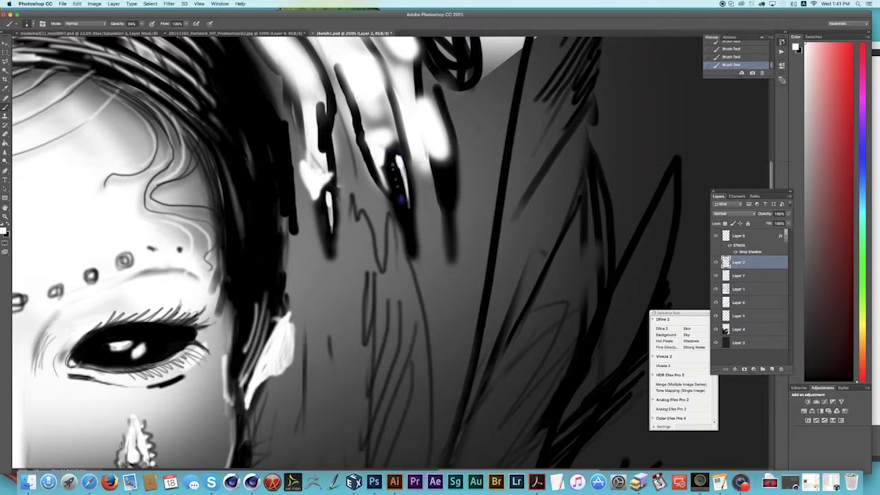
Paint white over the fingertips around the dark nails to define the ends of the fingers.
{"action": "left_click_drag", "start_coordinate": [389, 192], "coordinate": [384, 144]}
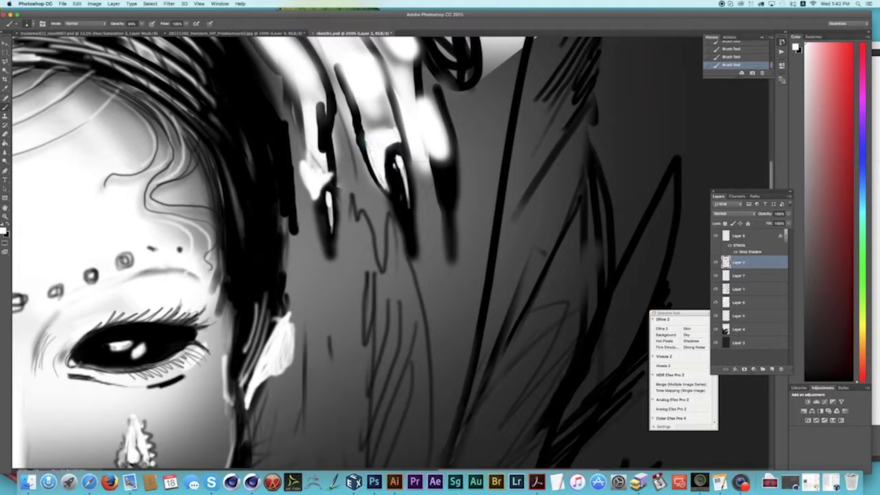
{"action": "left_click_drag", "start_coordinate": [307, 148], "coordinate": [307, 199]}
{"action": "mouse_move", "coordinate": [332, 168]}
{"action": "left_mouse_down"}
{"action": "mouse_move", "coordinate": [324, 158]}
{"action": "mouse_move", "coordinate": [314, 165]}
{"action": "left_mouse_up"}
On Layer 1, erase around the black fingernails of the raised hand to sharpen them into pointed tips.
{"action": "key", "text": "e"}
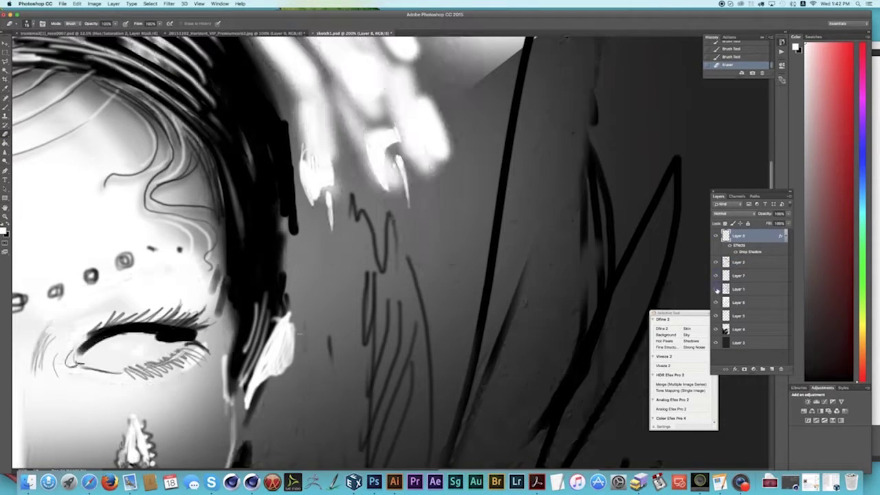
{"action": "left_click", "coordinate": [647, 282], "text": "super"}
{"action": "key", "text": "b"}
{"action": "left_click_drag", "start_coordinate": [421, 200], "coordinate": [419, 259]}
{"action": "key", "text": "e"}
{"action": "left_click_drag", "start_coordinate": [446, 228], "coordinate": [466, 215]}
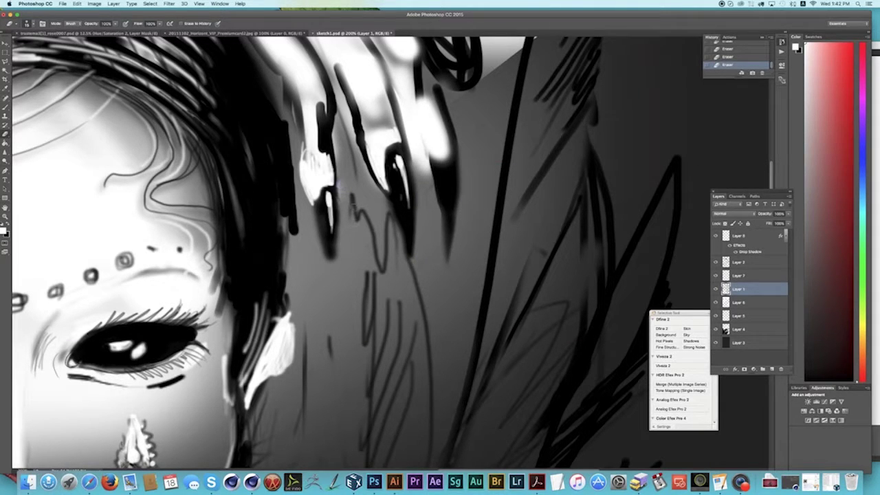
{"action": "left_click_drag", "start_coordinate": [340, 195], "coordinate": [337, 260]}
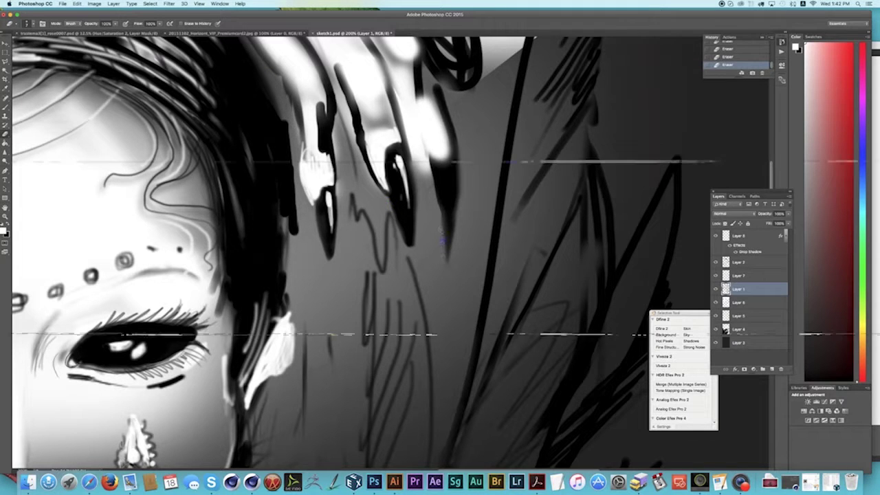
Save the portrait as sketch1 in another file format in the Horizont_booklet_2015_2016 folder.
{"action": "key", "text": "z"}
{"action": "key", "text": "super+minus"}
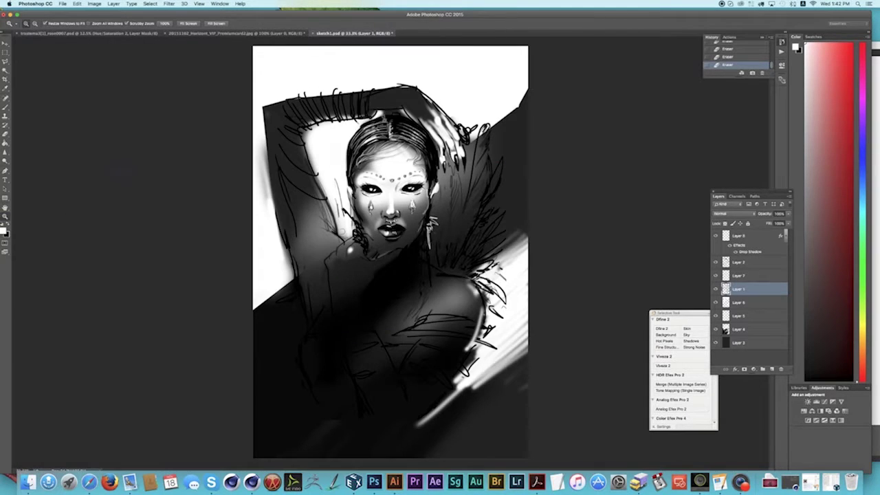
{"action": "left_click", "coordinate": [464, 127]}
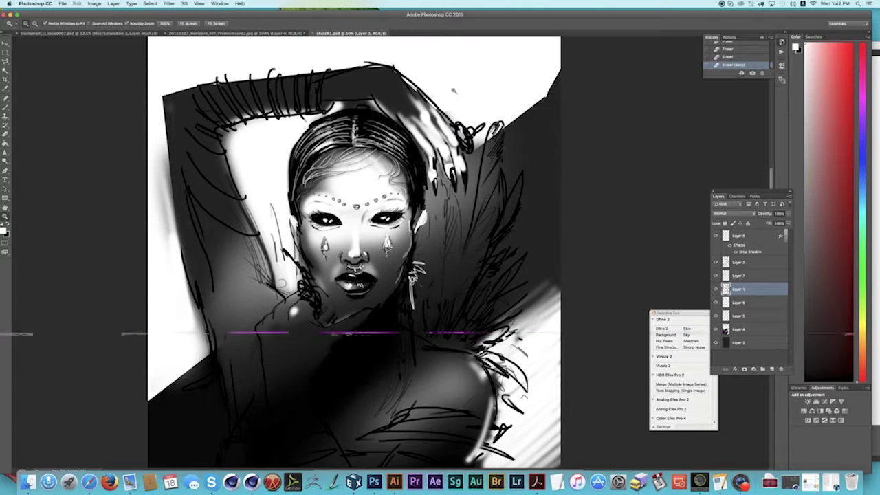
{"action": "left_click", "coordinate": [544, 184]}
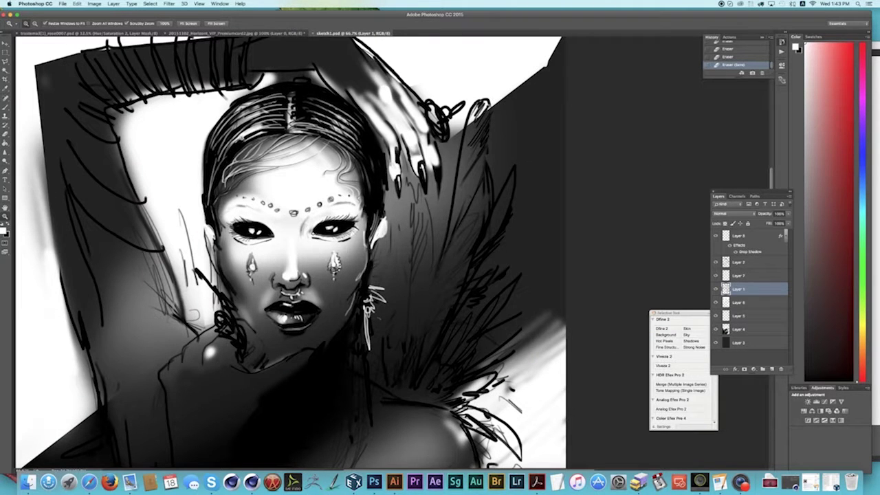
{"action": "left_click", "coordinate": [62, 4]}
{"action": "left_click", "coordinate": [76, 110]}
{"action": "left_click", "coordinate": [524, 397]}
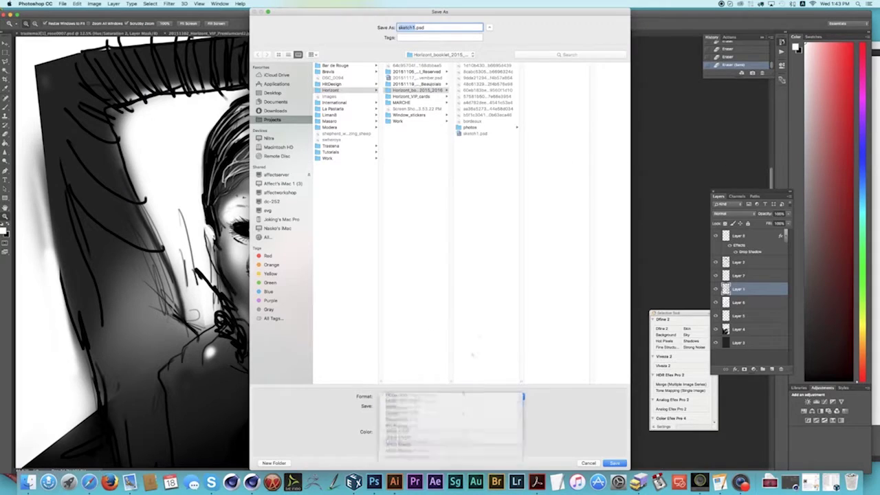
{"action": "left_click", "coordinate": [395, 439]}
{"action": "left_click", "coordinate": [614, 463]}
{"action": "left_click", "coordinate": [481, 188]}
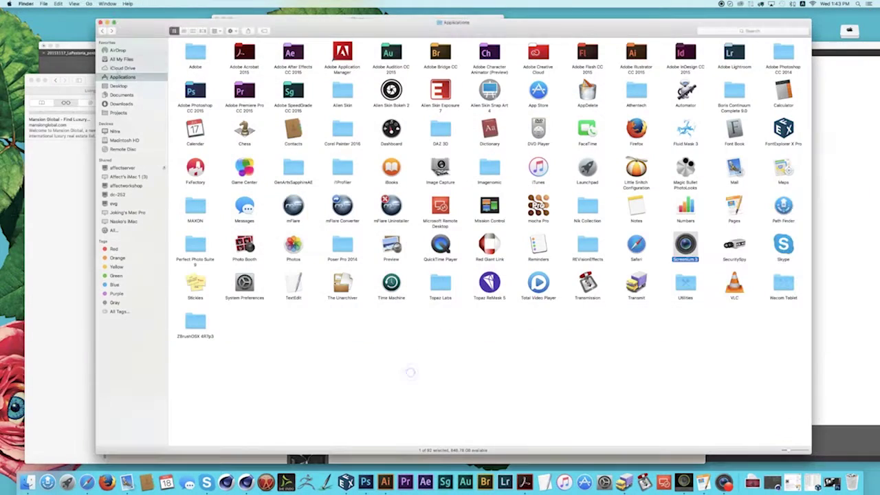
In the Projects folder, open Horizont and its Horizont_booklet_2015_2016 subfolder and select sketch1.jpg.
{"action": "left_click", "coordinate": [118, 112]}
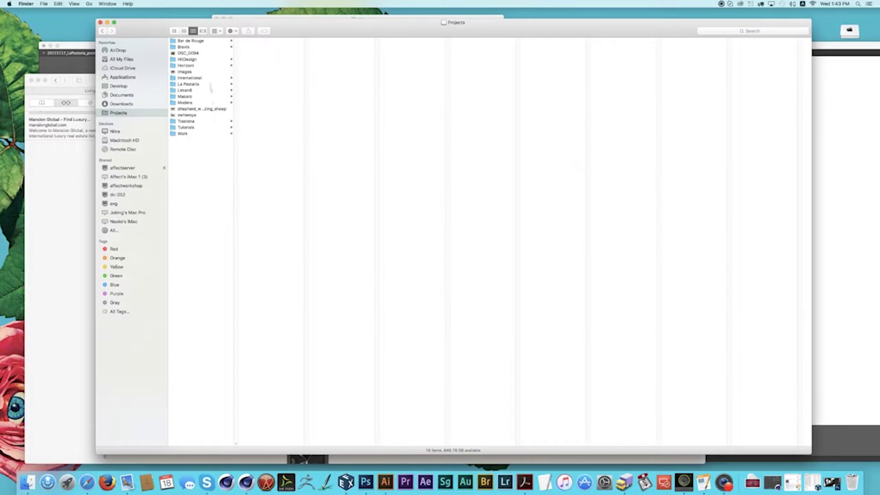
{"action": "left_click", "coordinate": [199, 66]}
{"action": "left_click", "coordinate": [271, 65]}
{"action": "left_click", "coordinate": [340, 109]}
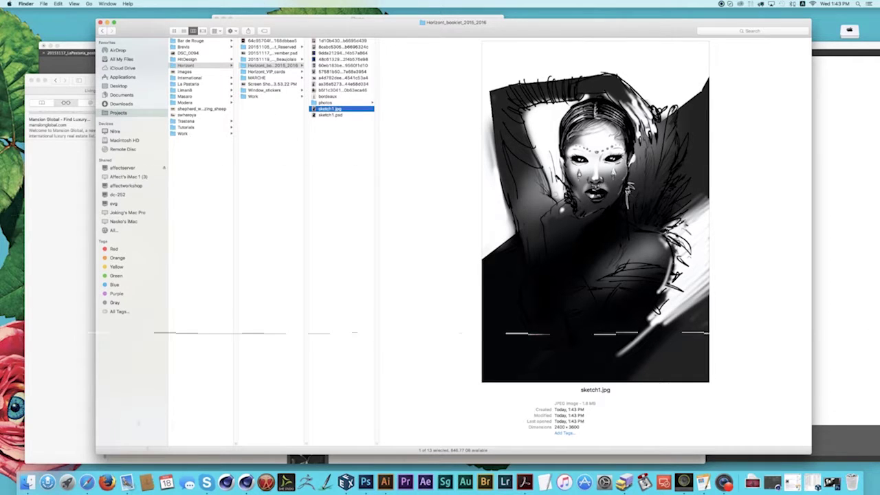
Switch to Skype, find the colleague's contact and send sketch1.jpg in that chat.
{"action": "left_click", "coordinate": [206, 484]}
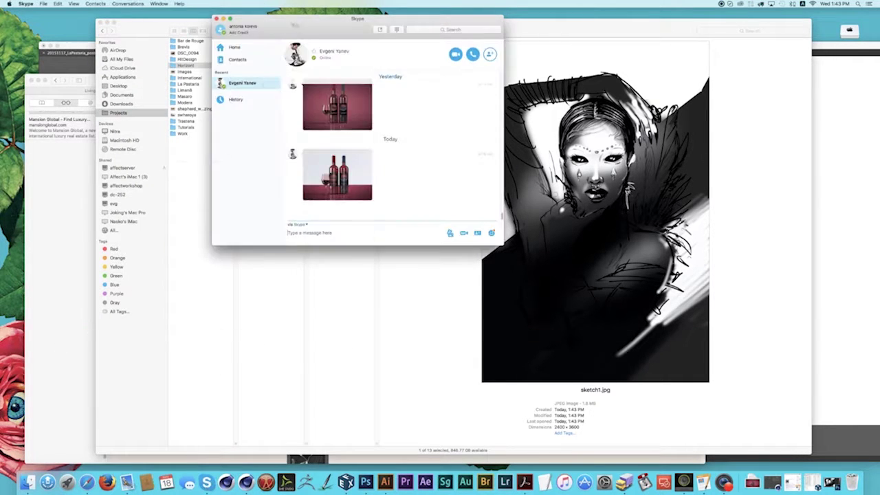
{"action": "left_click", "coordinate": [436, 23]}
{"action": "type", "text": "eim"}
{"action": "left_click", "coordinate": [440, 43]}
{"action": "left_click_drag", "start_coordinate": [348, 12], "coordinate": [581, 12]}
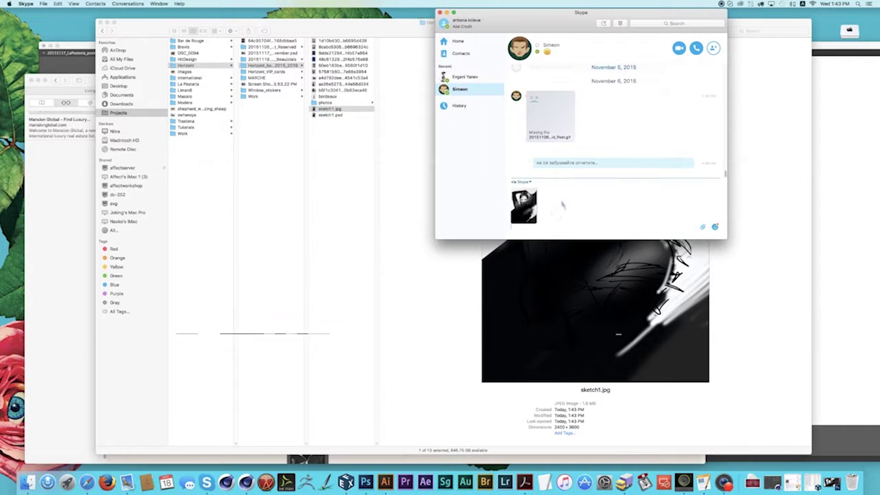
{"action": "key", "text": "Return"}
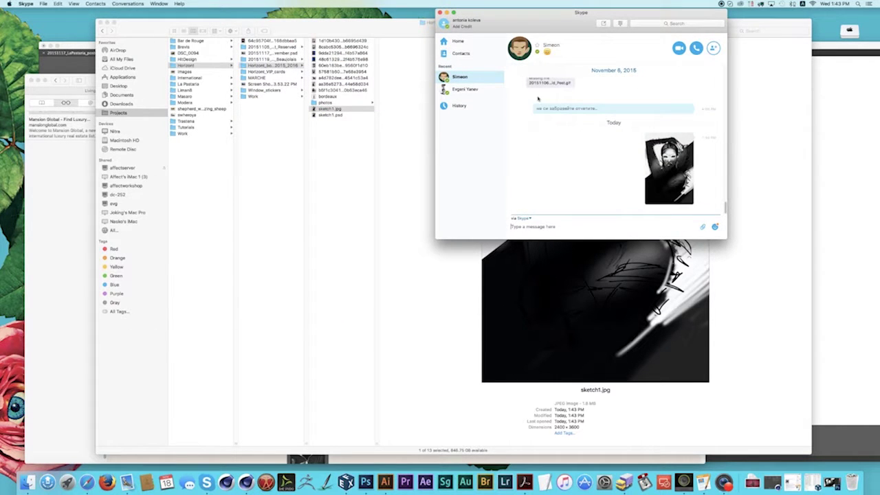
Switch to Photoshop, add a new layer above Layer 1 and paint fine white barb strokes on the upper feathers beside the face.
{"action": "left_click", "coordinate": [418, 147]}
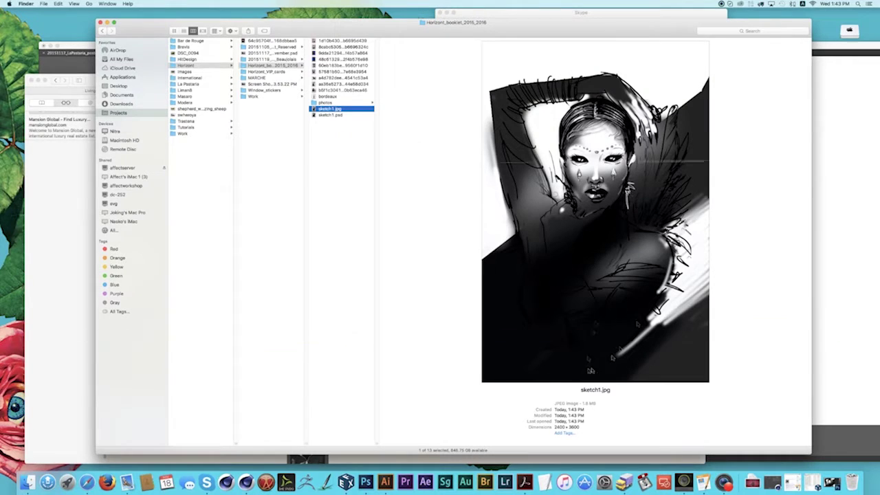
{"action": "left_click", "coordinate": [365, 483]}
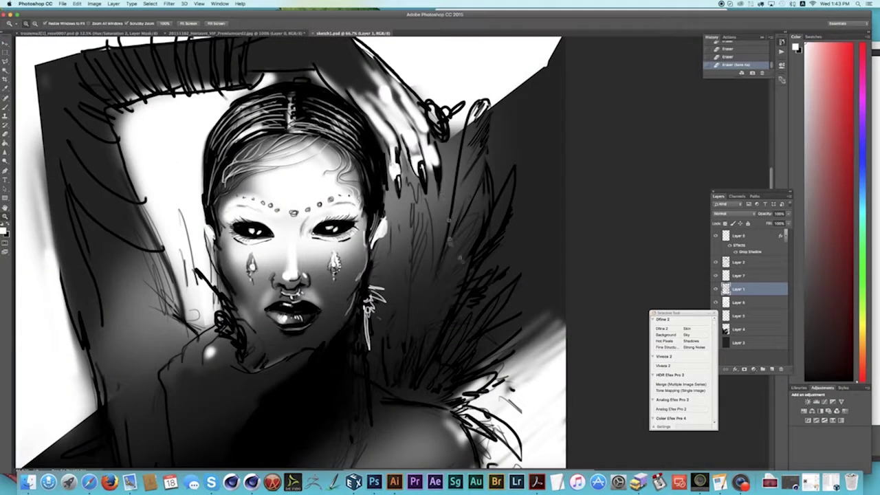
{"action": "left_click", "coordinate": [770, 369]}
{"action": "left_click_drag", "start_coordinate": [483, 171], "coordinate": [456, 214]}
{"action": "left_click_drag", "start_coordinate": [508, 183], "coordinate": [495, 235]}
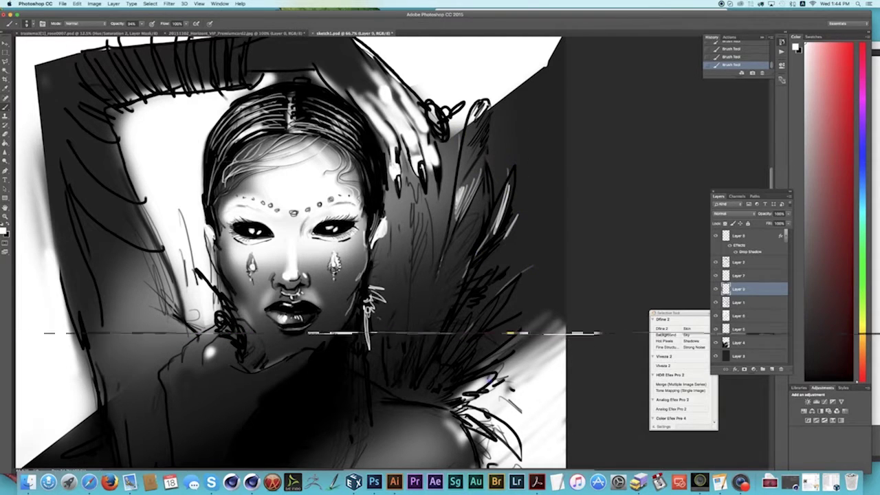
{"action": "mouse_move", "coordinate": [421, 303]}
{"action": "left_mouse_down"}
{"action": "mouse_move", "coordinate": [422, 226]}
{"action": "mouse_move", "coordinate": [471, 216]}
{"action": "left_mouse_up"}
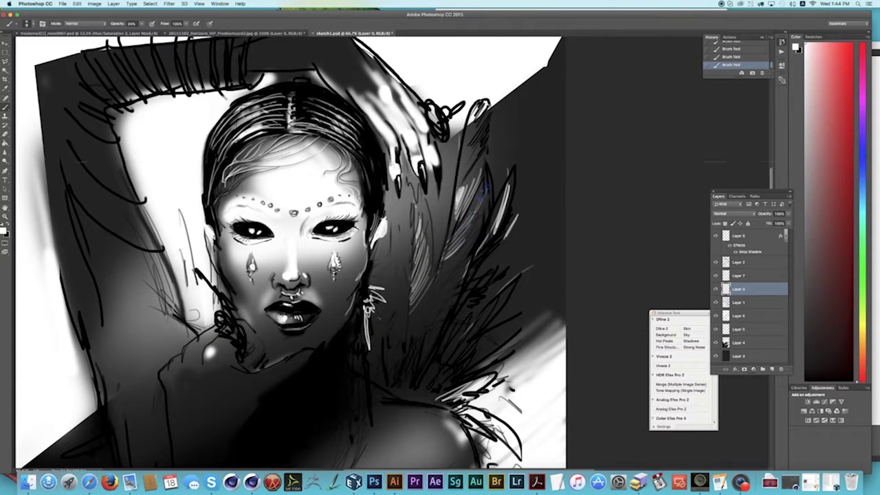
{"action": "left_click_drag", "start_coordinate": [440, 285], "coordinate": [468, 244]}
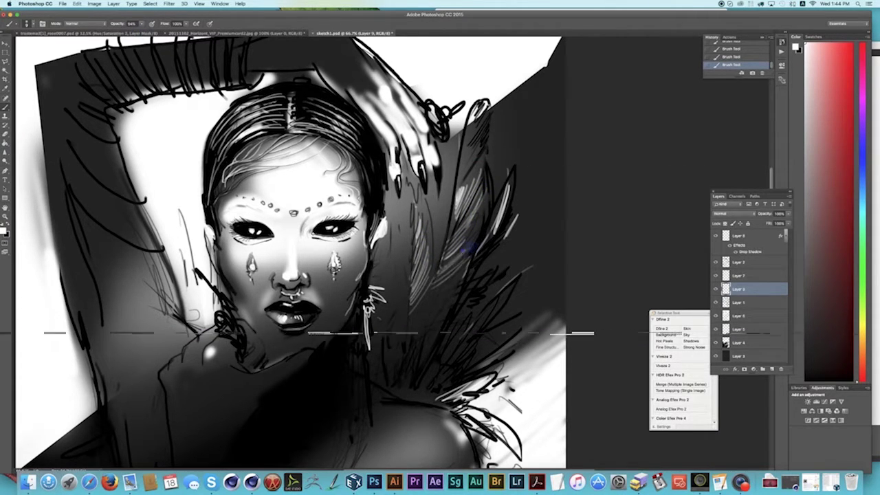
Add light barb strokes to the feathers beside the earring and to the lower feathers above the shoulder.
{"action": "left_click_drag", "start_coordinate": [365, 284], "coordinate": [377, 269]}
{"action": "left_click_drag", "start_coordinate": [419, 397], "coordinate": [446, 363]}
{"action": "left_click_drag", "start_coordinate": [437, 400], "coordinate": [411, 404]}
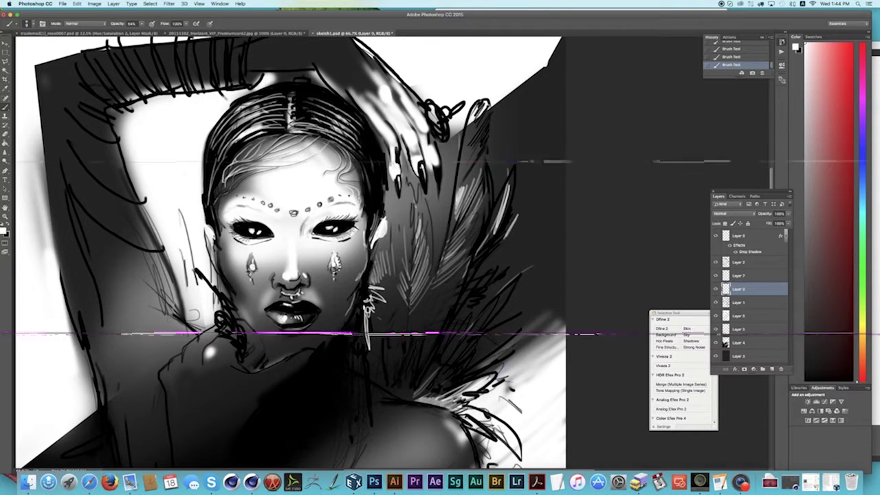
{"action": "left_click_drag", "start_coordinate": [480, 320], "coordinate": [459, 326]}
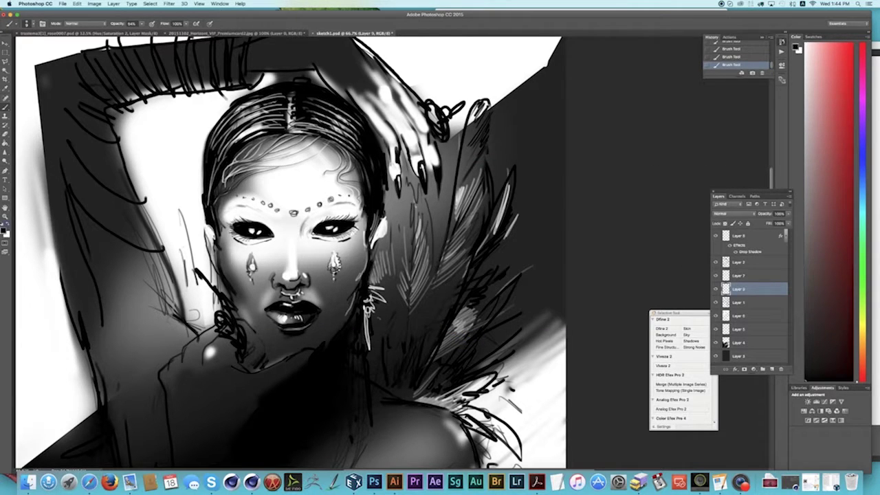
Detail the tallest feather under the raised hand and extend dark feather strands over the white area beside the shoulder.
{"action": "mouse_move", "coordinate": [464, 193]}
{"action": "left_mouse_down"}
{"action": "mouse_move", "coordinate": [458, 166]}
{"action": "mouse_move", "coordinate": [477, 139]}
{"action": "left_mouse_up"}
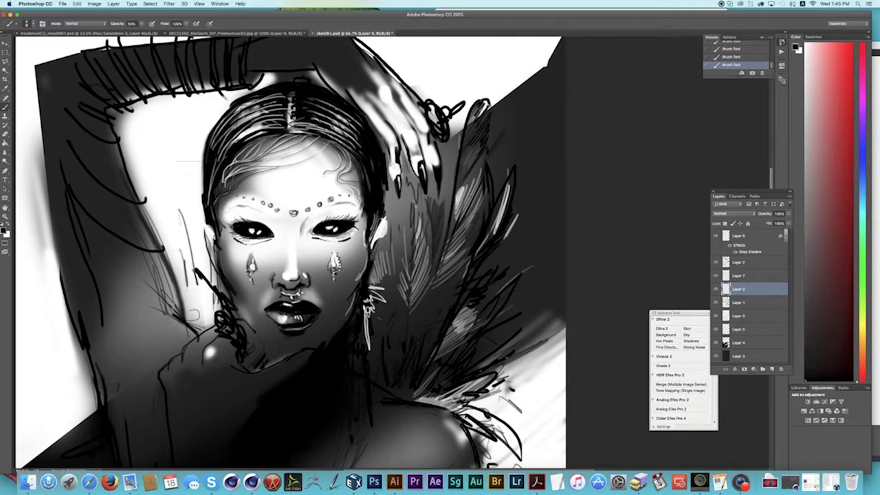
{"action": "mouse_move", "coordinate": [545, 376]}
{"action": "left_mouse_down"}
{"action": "mouse_move", "coordinate": [469, 401]}
{"action": "mouse_move", "coordinate": [502, 386]}
{"action": "left_mouse_up"}
{"action": "left_click_drag", "start_coordinate": [527, 386], "coordinate": [462, 404]}
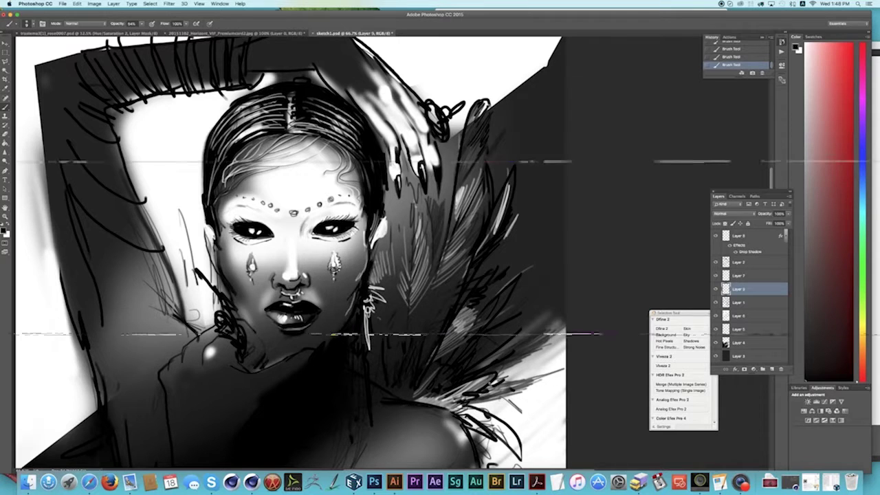
Switch to Finder, open the photos folder in Horizont_booklet_2015_2016 and bring up the Skype chat to share from it.
{"action": "left_click", "coordinate": [90, 482]}
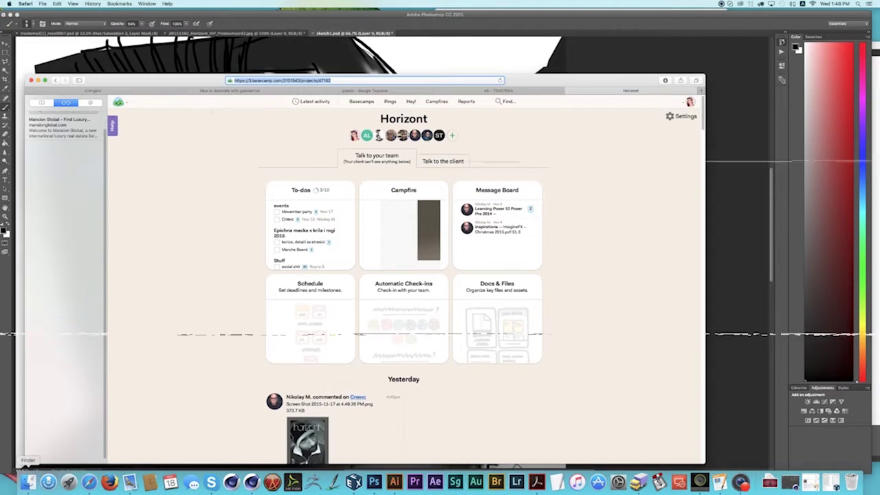
{"action": "left_click", "coordinate": [28, 482]}
{"action": "left_click", "coordinate": [365, 140]}
{"action": "left_click", "coordinate": [330, 102]}
{"action": "left_click", "coordinate": [402, 46]}
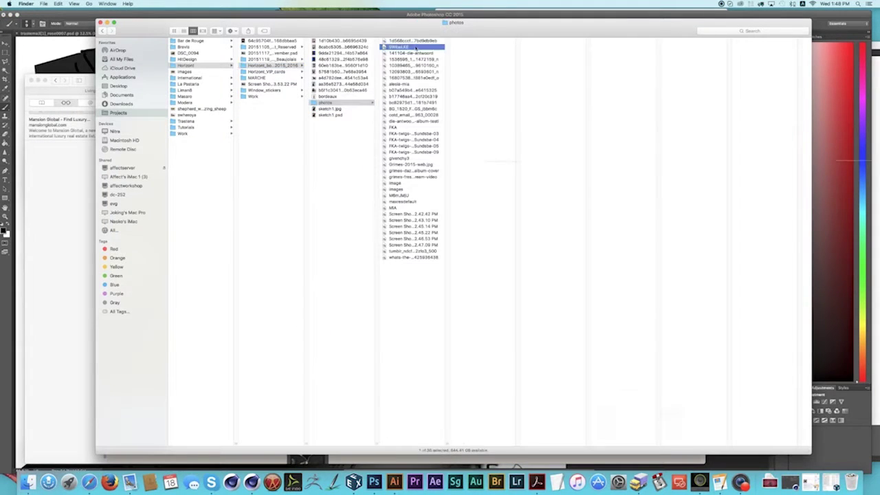
{"action": "left_click", "coordinate": [211, 482]}
{"action": "left_click", "coordinate": [412, 46]}
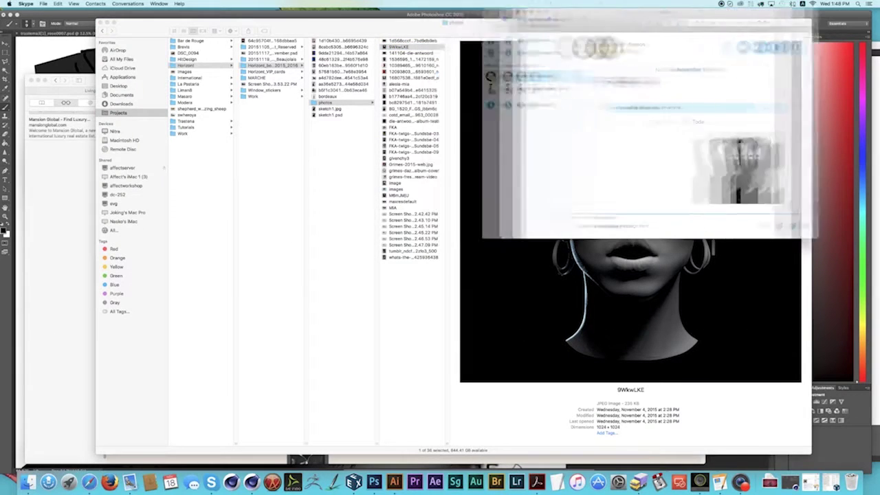
{"action": "left_click", "coordinate": [413, 40]}
{"action": "left_click", "coordinate": [413, 46]}
{"action": "left_click", "coordinate": [416, 53]}
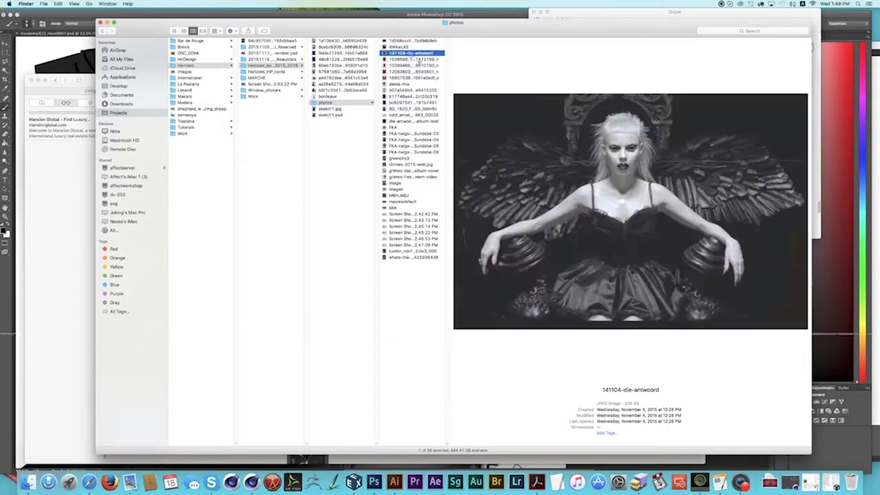
{"action": "left_click", "coordinate": [407, 54]}
{"action": "left_click", "coordinate": [412, 59]}
{"action": "key", "text": "Down"}
{"action": "key", "text": "Down"}
{"action": "key", "text": "Down"}
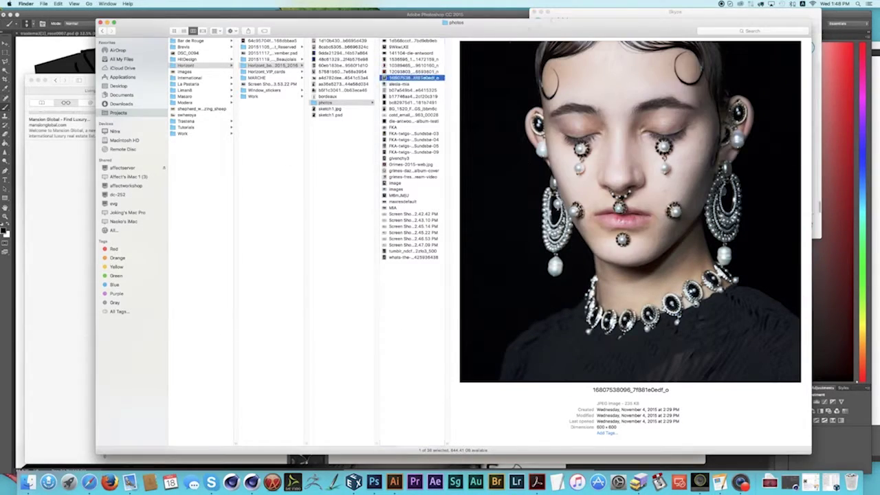
{"action": "key", "text": "super+Tab"}
{"action": "key", "text": "super+v"}
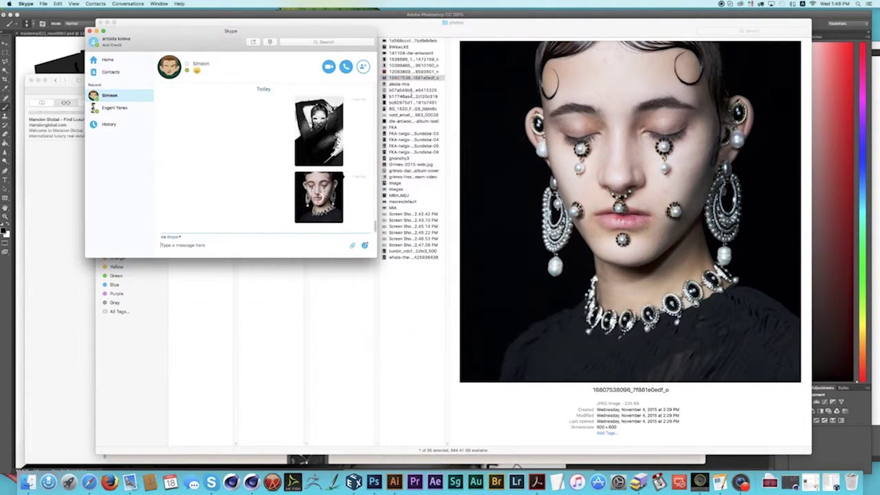
Preview the following reference photos up to the die-antwoord album image and move the Finder window clear of the chat.
{"action": "left_click", "coordinate": [411, 90]}
{"action": "left_click", "coordinate": [410, 96]}
{"action": "left_click", "coordinate": [410, 103]}
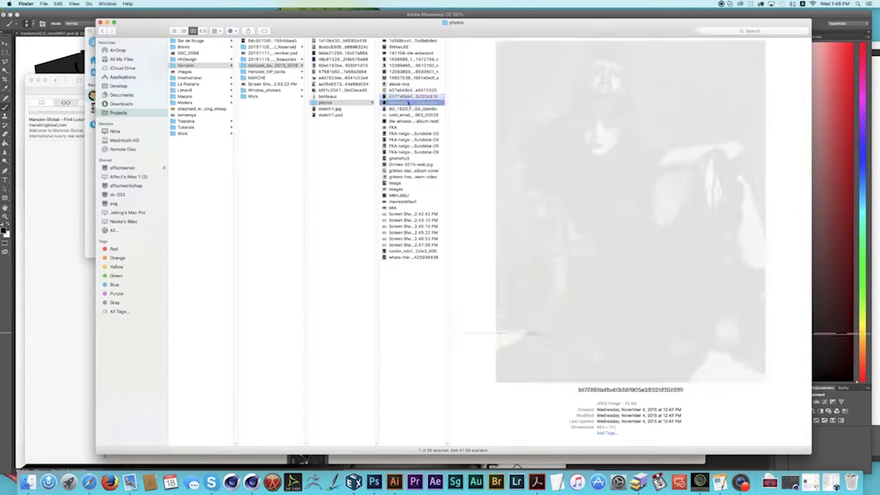
{"action": "left_click", "coordinate": [404, 115]}
{"action": "left_click", "coordinate": [406, 121]}
{"action": "left_click", "coordinate": [410, 115]}
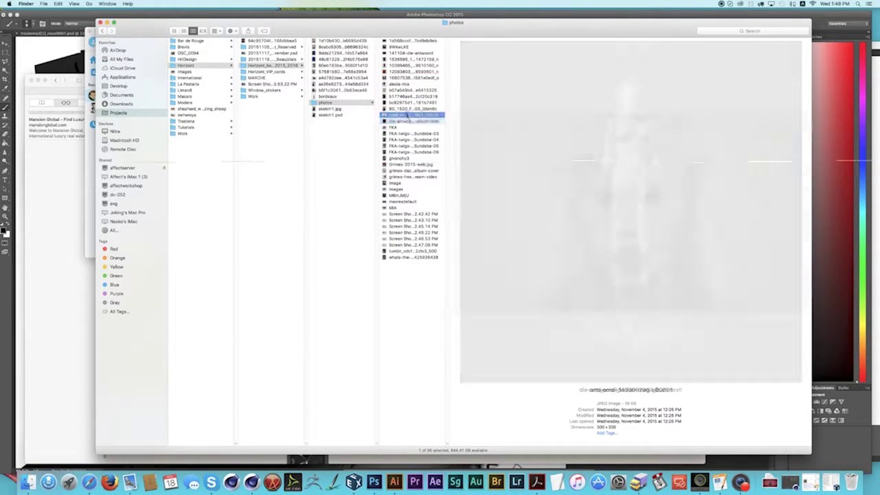
{"action": "left_click_drag", "start_coordinate": [440, 22], "coordinate": [550, 11]}
Examine the FKA twigs, Givenchy and Grimes pictures in the photos folder for jewellery and styling references.
{"action": "left_click", "coordinate": [519, 111]}
{"action": "left_click", "coordinate": [510, 123]}
{"action": "left_click", "coordinate": [512, 129]}
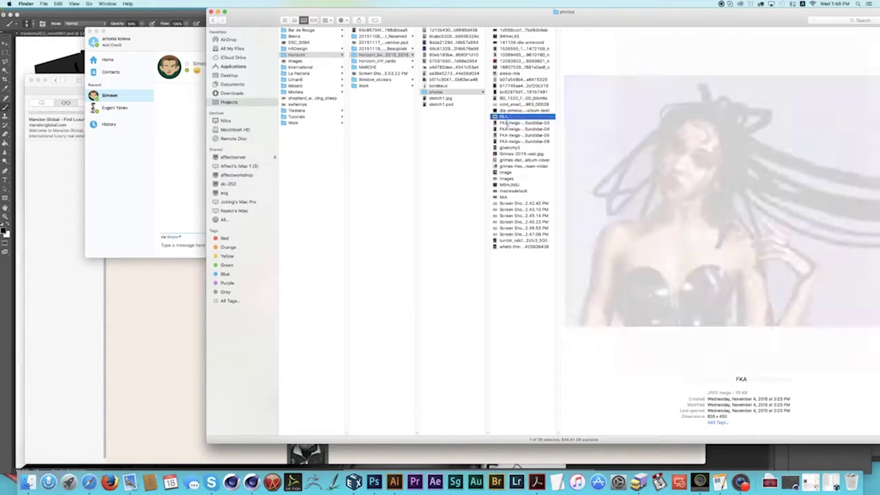
{"action": "key", "text": "Down"}
{"action": "key", "text": "Down"}
{"action": "key", "text": "Down"}
{"action": "key", "text": "Down"}
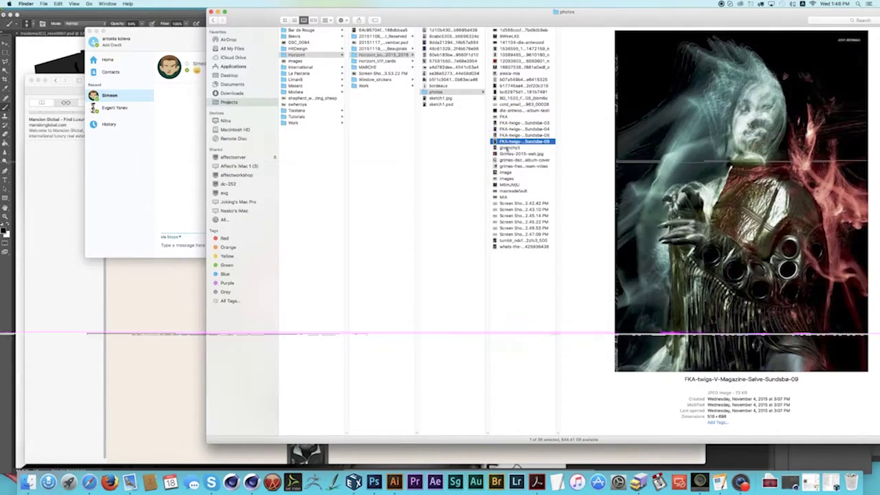
{"action": "key", "text": "Down"}
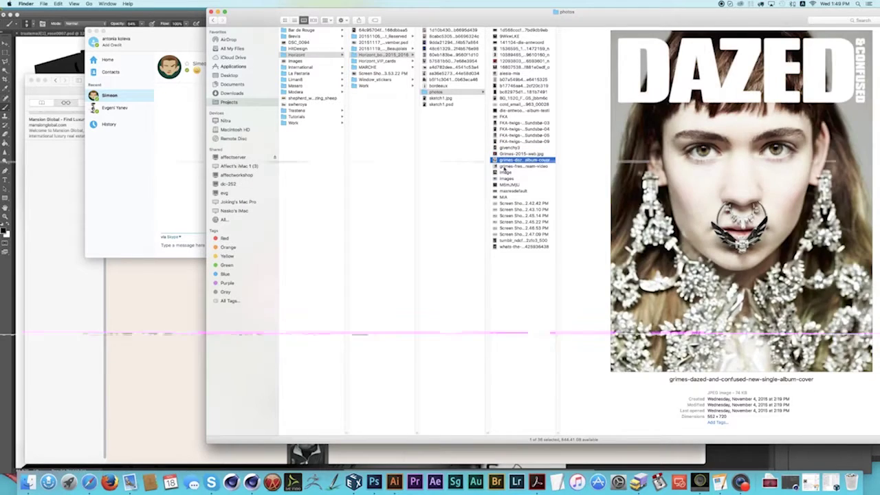
{"action": "key", "text": "Down"}
{"action": "key", "text": "Up"}
{"action": "key", "text": "Down"}
{"action": "key", "text": "Down"}
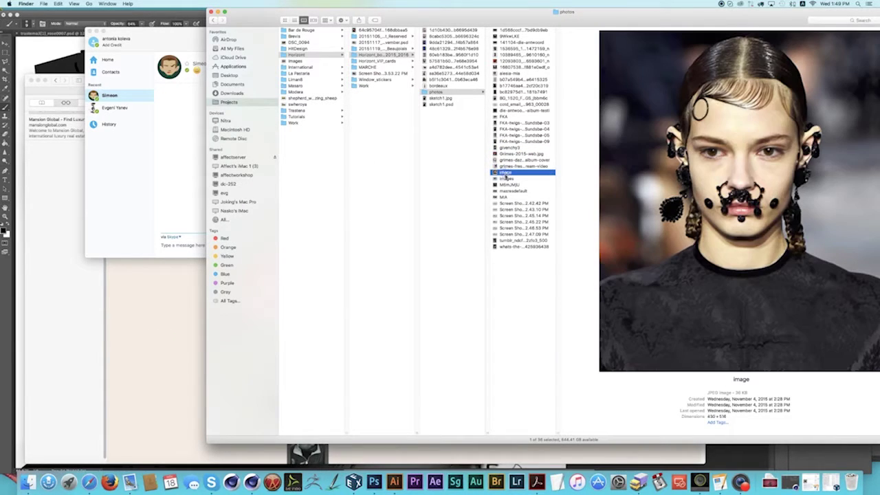
{"action": "key", "text": "Down"}
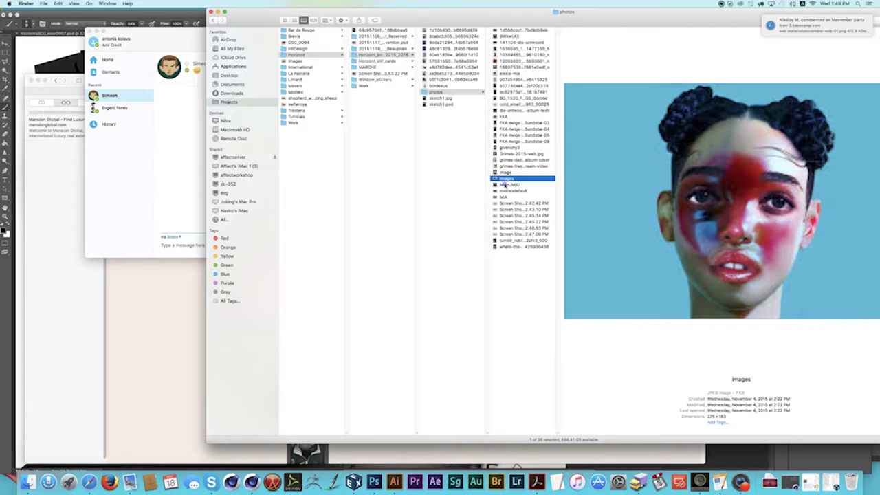
Send the reference photos M6mJMjU and maxresdefault in the Skype chat.
{"action": "key", "text": "Down"}
{"action": "left_click_drag", "start_coordinate": [513, 185], "coordinate": [201, 233]}
{"action": "key", "text": "super+Tab"}
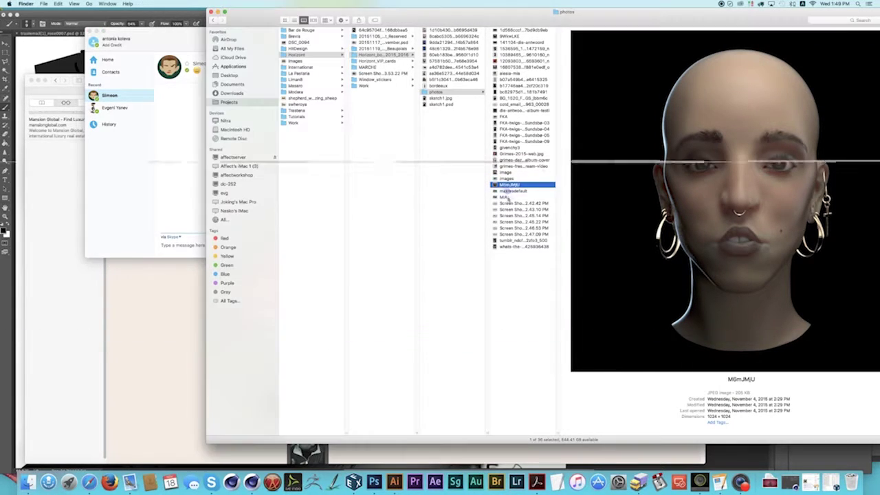
{"action": "key", "text": "Down"}
{"action": "left_click_drag", "start_coordinate": [522, 191], "coordinate": [204, 227]}
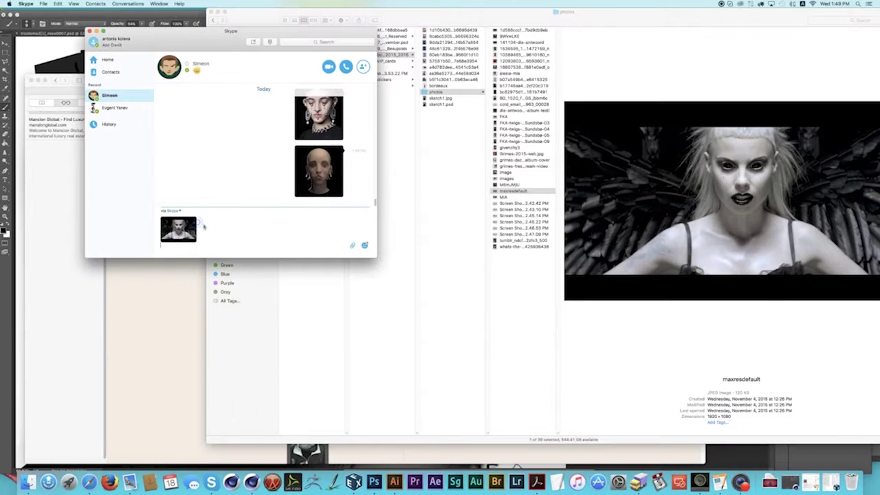
{"action": "key", "text": "Return"}
{"action": "key", "text": "super+Tab"}
{"action": "key", "text": "Down"}
{"action": "key", "text": "Down"}
{"action": "key", "text": "Down"}
{"action": "key", "text": "Down"}
{"action": "key", "text": "Down"}
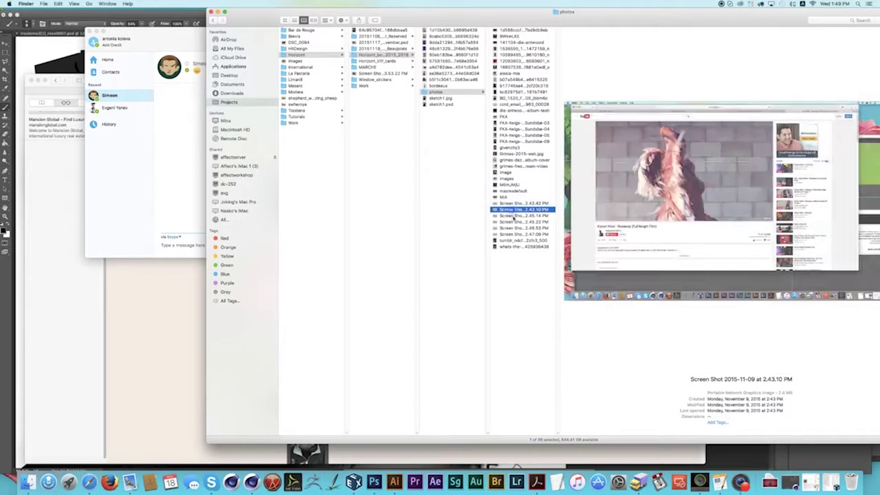
{"action": "key", "text": "Down"}
{"action": "key", "text": "Down"}
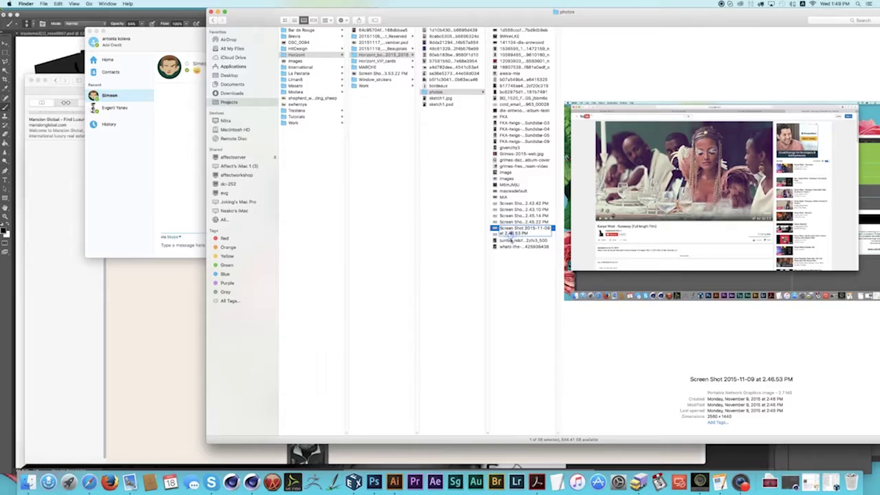
{"action": "key", "text": "Down"}
{"action": "key", "text": "Down"}
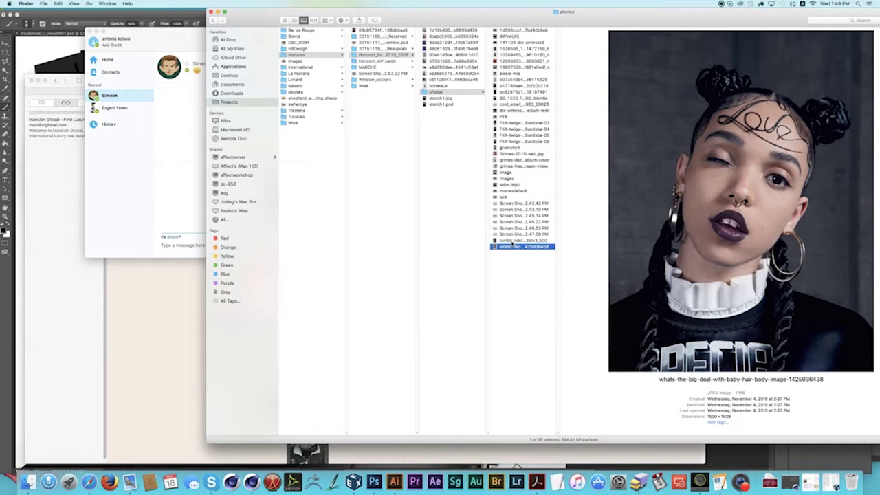
{"action": "left_click_drag", "start_coordinate": [513, 245], "coordinate": [192, 233]}
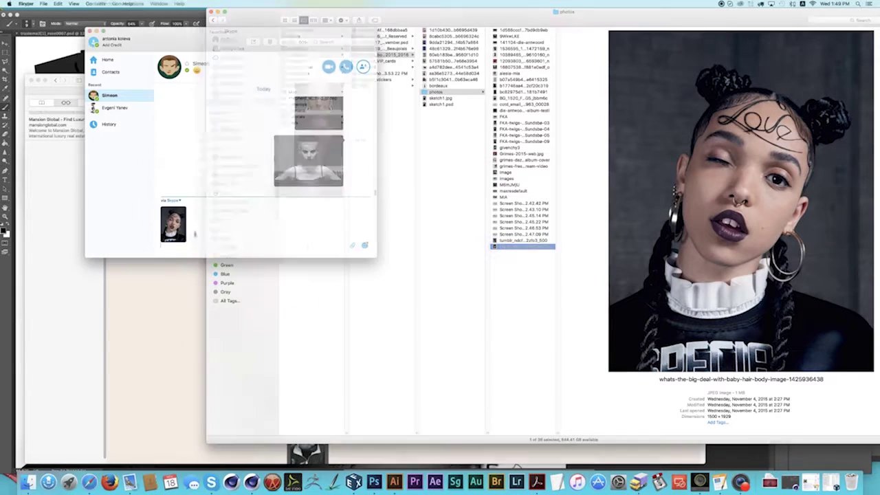
Share the black-nails portrait 1d10b430565539.5628b6695d439 from Horizont_booklet_2015_2016 in the chat and select 8cabc530565539.5628b6696324c.
{"action": "left_click", "coordinate": [450, 30]}
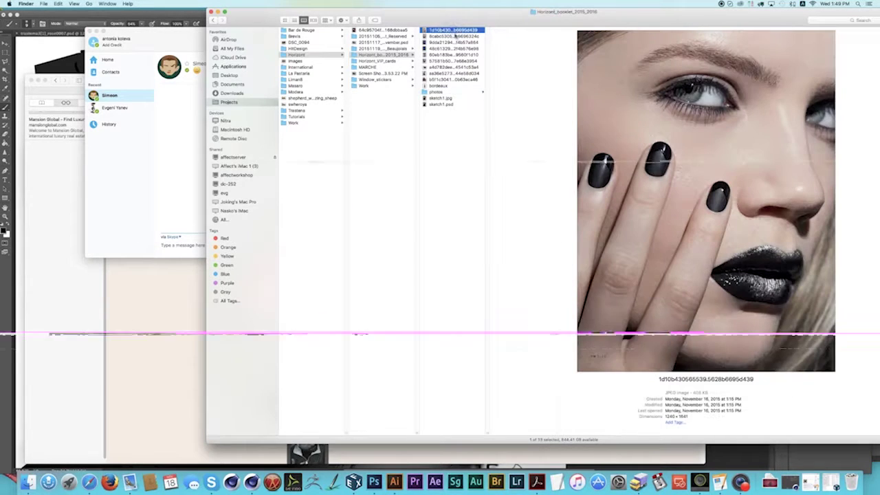
{"action": "left_click_drag", "start_coordinate": [450, 31], "coordinate": [191, 223]}
{"action": "left_click", "coordinate": [451, 35]}
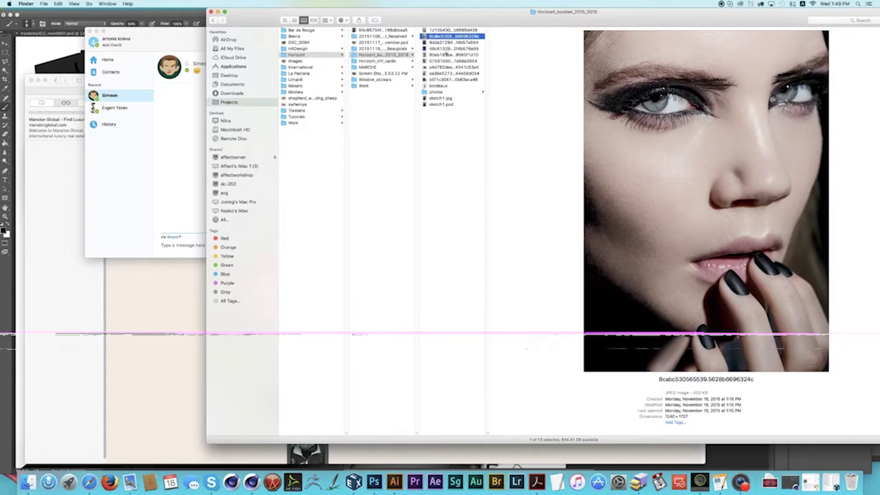
Go through the portrait references in Horizont_booklet_2015_2016, including 48c61329442853.55f2f4b576e98 and the "To the Dawn" cover 57581b50315479.56087e68e3954.
{"action": "left_click", "coordinate": [450, 48]}
{"action": "left_click", "coordinate": [450, 49]}
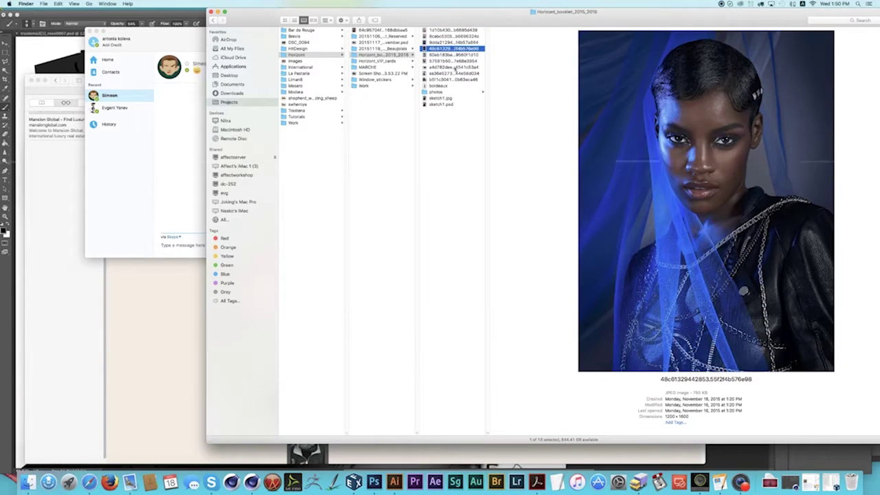
{"action": "left_click", "coordinate": [450, 62]}
{"action": "left_click", "coordinate": [449, 67]}
{"action": "left_click", "coordinate": [449, 61]}
{"action": "left_click", "coordinate": [446, 72]}
{"action": "left_click", "coordinate": [444, 80]}
{"action": "key", "text": "Up"}
{"action": "key", "text": "Up"}
{"action": "key", "text": "Up"}
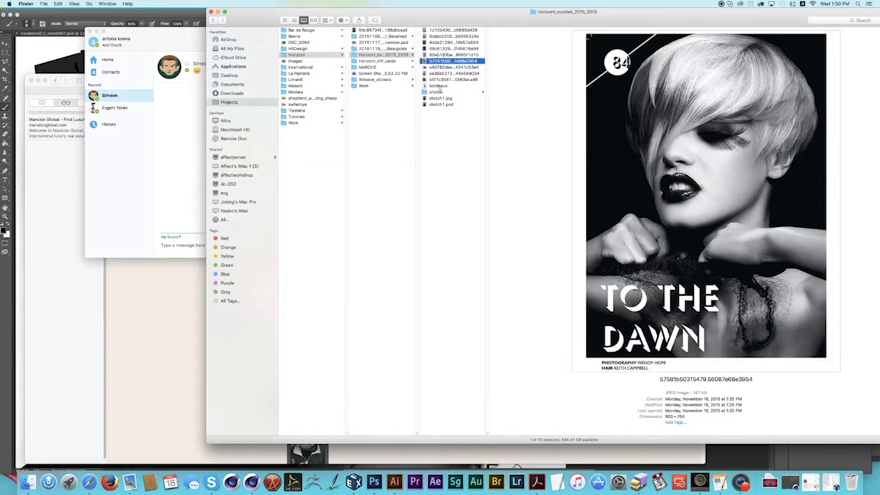
Preview sketch1.jpg and sketch1.psd in the booklet folder and switch to Photoshop.
{"action": "left_click", "coordinate": [429, 98]}
{"action": "left_click", "coordinate": [438, 104]}
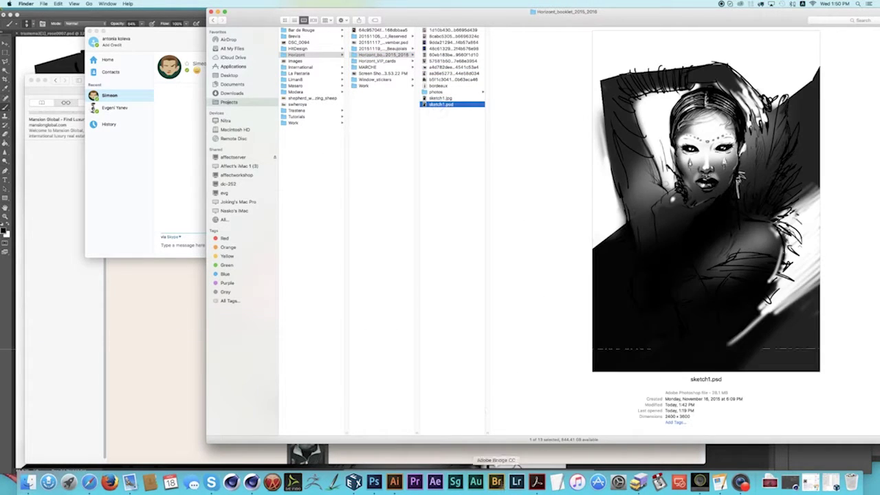
{"action": "left_click", "coordinate": [374, 482]}
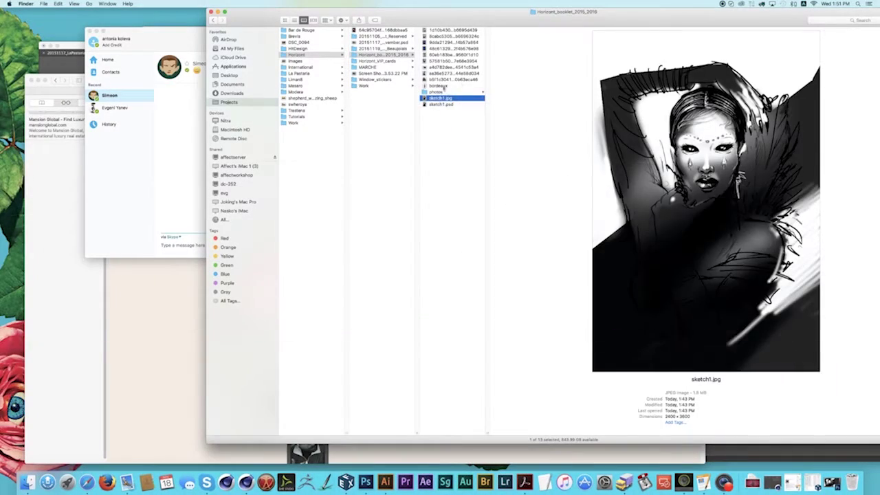
Look back through the booklet folder's portraits in Finder and preview the chain-headdress photo 9dda2129442853.55f2f4b57a864 enlarged.
{"action": "key", "text": "Up"}
{"action": "key", "text": "Up"}
{"action": "key", "text": "Up"}
{"action": "key", "text": "Up"}
{"action": "key", "text": "Up"}
{"action": "key", "text": "Up"}
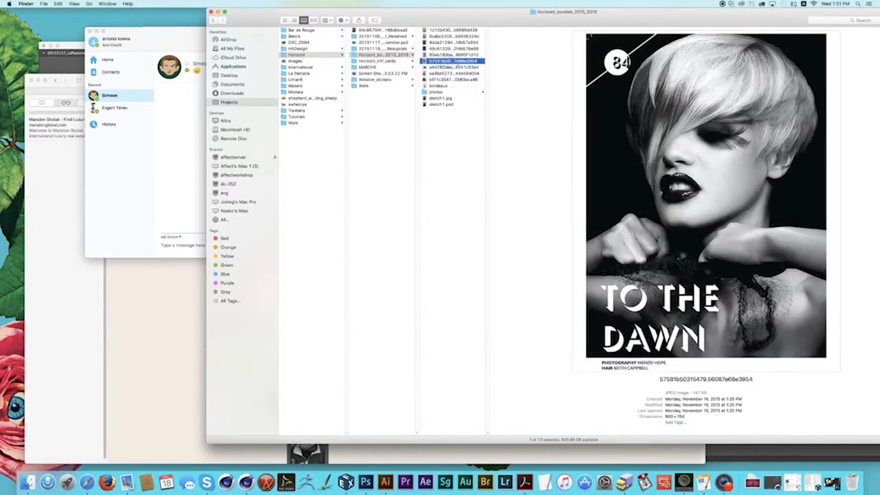
{"action": "key", "text": "Up"}
{"action": "key", "text": "Up"}
{"action": "key", "text": "Up"}
{"action": "key", "text": "space"}
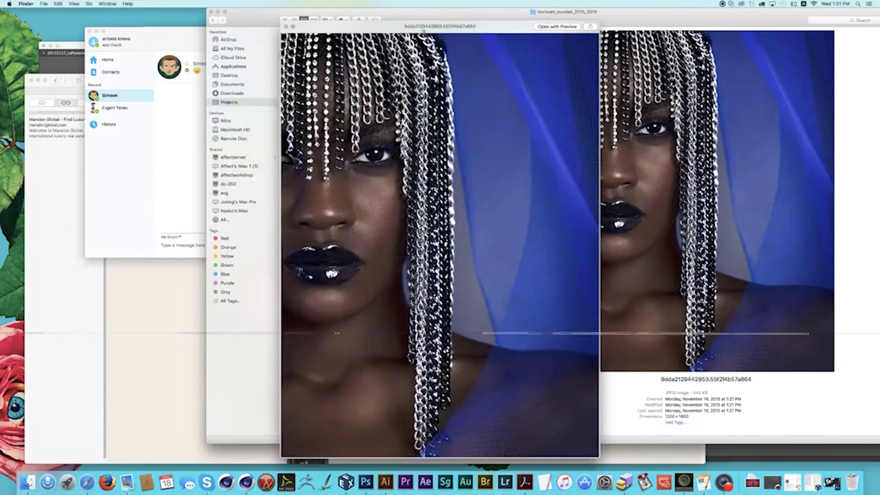
{"action": "key", "text": "space"}
Share the chain-headdress photo 9dda2129442853.55f2f4b57a864 in the Skype chat, moving the Finder window aside to reach the conversation.
{"action": "left_click_drag", "start_coordinate": [481, 12], "coordinate": [609, 13]}
{"action": "left_click_drag", "start_coordinate": [580, 42], "coordinate": [208, 249]}
{"action": "left_click", "coordinate": [572, 35]}
{"action": "left_click_drag", "start_coordinate": [588, 20], "coordinate": [521, 20]}
Go down to the photos folder and review its FKA twigs V Magazine pictures for styling references.
{"action": "key", "text": "Down"}
{"action": "key", "text": "Down"}
{"action": "key", "text": "Down"}
{"action": "key", "text": "Down"}
{"action": "key", "text": "Down"}
{"action": "key", "text": "Down"}
{"action": "key", "text": "Down"}
{"action": "key", "text": "Down"}
{"action": "key", "text": "Down"}
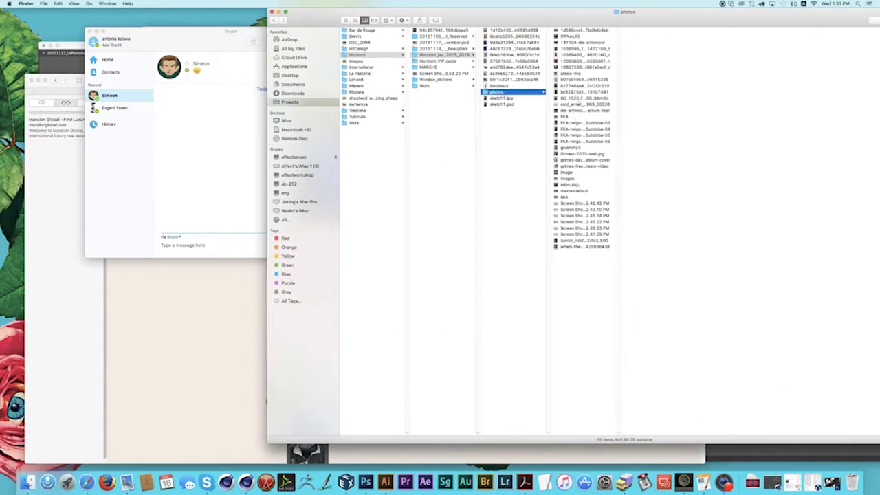
{"action": "left_click", "coordinate": [574, 110]}
{"action": "key", "text": "Down"}
{"action": "key", "text": "Down"}
{"action": "key", "text": "Down"}
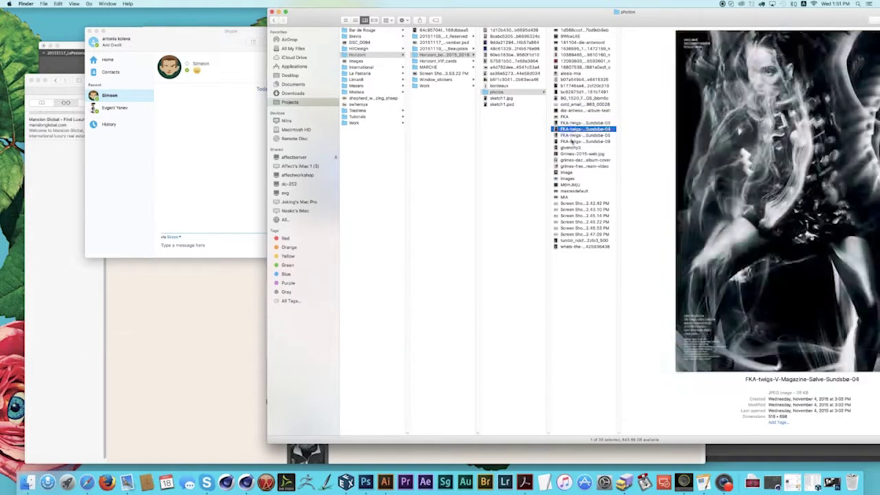
{"action": "key", "text": "Down"}
{"action": "key", "text": "Down"}
{"action": "key", "text": "Down"}
{"action": "left_click", "coordinate": [584, 42]}
{"action": "key", "text": "Down"}
{"action": "key", "text": "Down"}
{"action": "key", "text": "Down"}
{"action": "key", "text": "Down"}
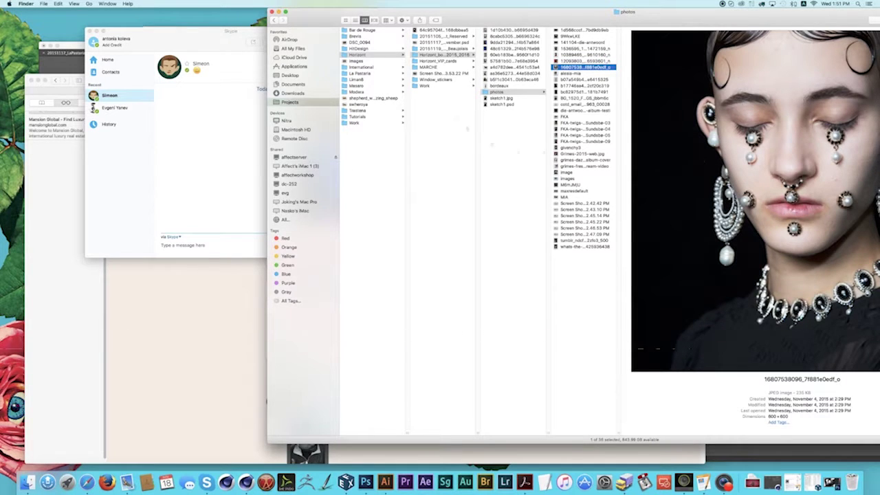
{"action": "left_click", "coordinate": [585, 165]}
{"action": "key", "text": "Down"}
{"action": "key", "text": "space"}
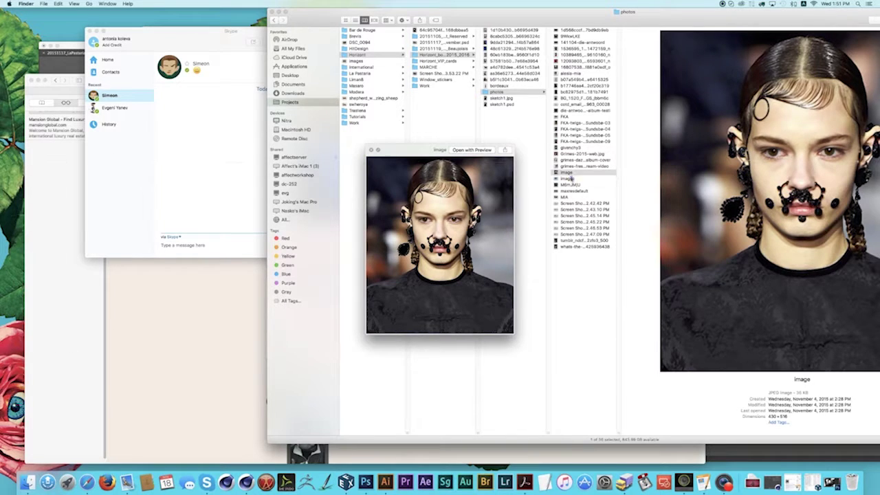
{"action": "key", "text": "Down"}
{"action": "key", "text": "Down"}
{"action": "key", "text": "space"}
Go through the remaining pictures in the photos folder, from the screenshots to tumblr_ndcfr0NBnp1ryq2zfo3_500 and the baby-hair photo.
{"action": "key", "text": "Down"}
{"action": "key", "text": "Down"}
{"action": "key", "text": "Down"}
{"action": "key", "text": "Down"}
{"action": "key", "text": "Down"}
{"action": "key", "text": "Down"}
{"action": "key", "text": "Down"}
{"action": "key", "text": "Down"}
{"action": "key", "text": "Down"}
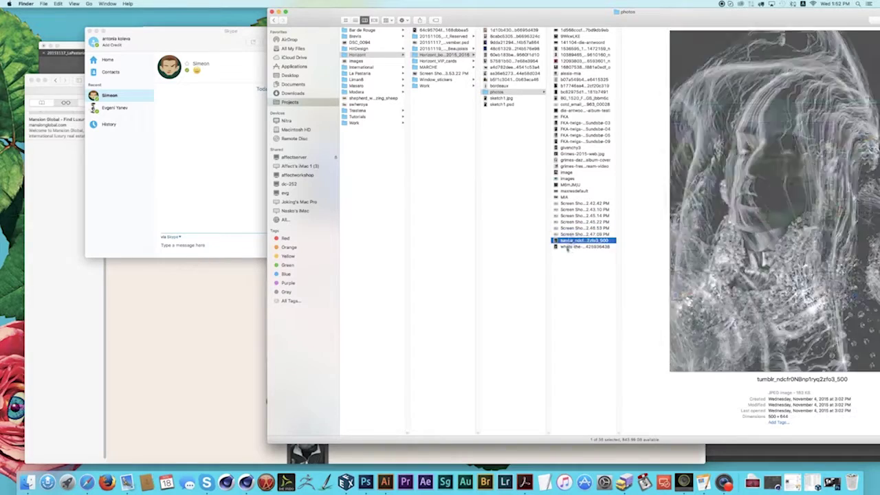
{"action": "key", "text": "Down"}
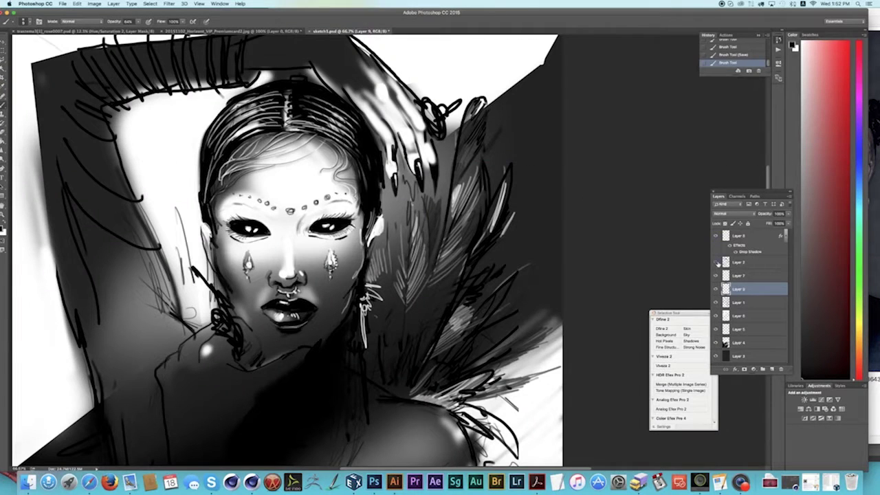
In Photoshop, brush black along the upper eyelids of both eyes on Layer 2 and undo the last stroke.
{"action": "left_click", "coordinate": [757, 263]}
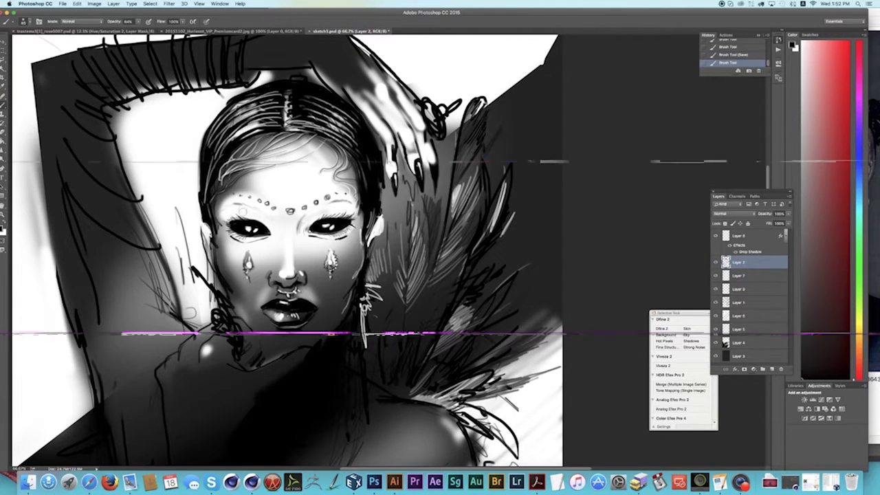
{"action": "left_click", "coordinate": [248, 218]}
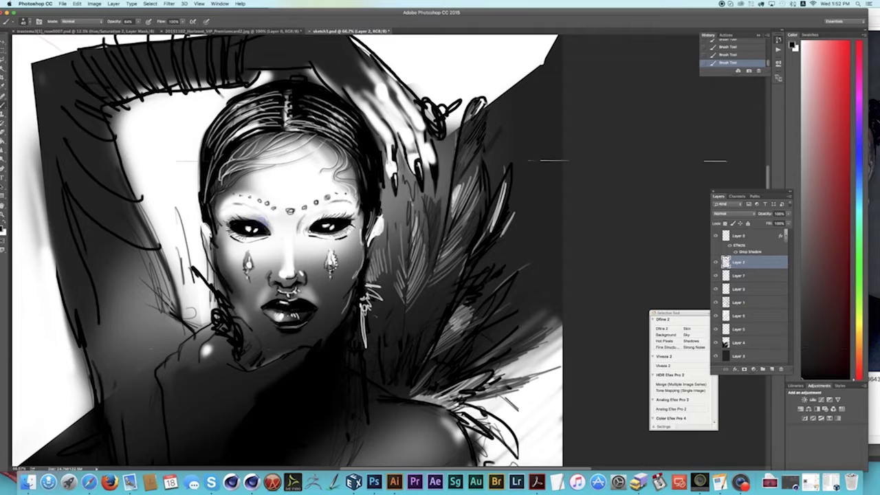
{"action": "left_click_drag", "start_coordinate": [320, 221], "coordinate": [340, 217]}
{"action": "mouse_move", "coordinate": [323, 219]}
{"action": "left_mouse_down"}
{"action": "mouse_move", "coordinate": [314, 224]}
{"action": "mouse_move", "coordinate": [330, 217]}
{"action": "left_mouse_up"}
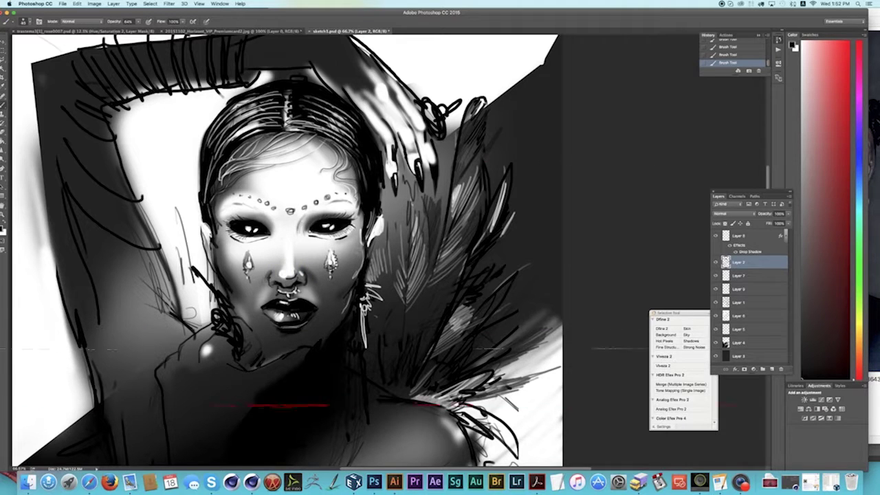
{"action": "key", "text": "super+z"}
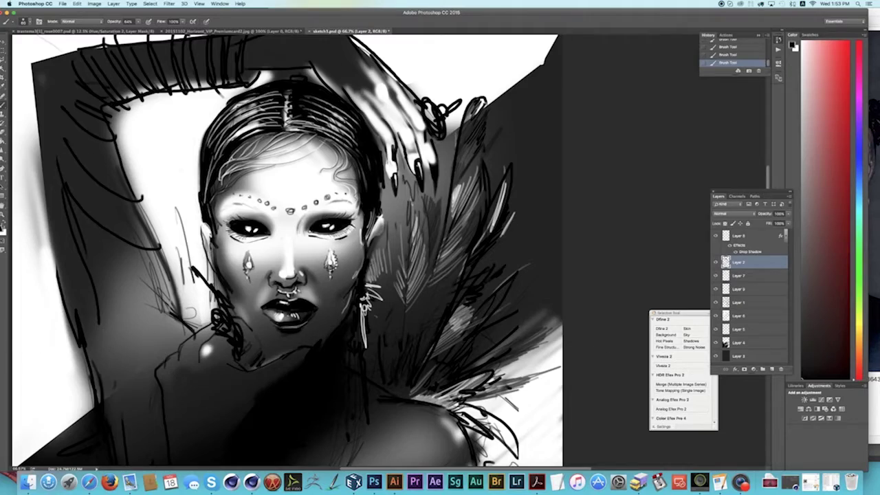
Erase the stray outline stroke above the bent wrist on Layer 1.
{"action": "key", "text": "z"}
{"action": "left_click", "coordinate": [210, 296]}
{"action": "key", "text": "space"}
{"action": "left_click_drag", "start_coordinate": [413, 172], "coordinate": [333, 371]}
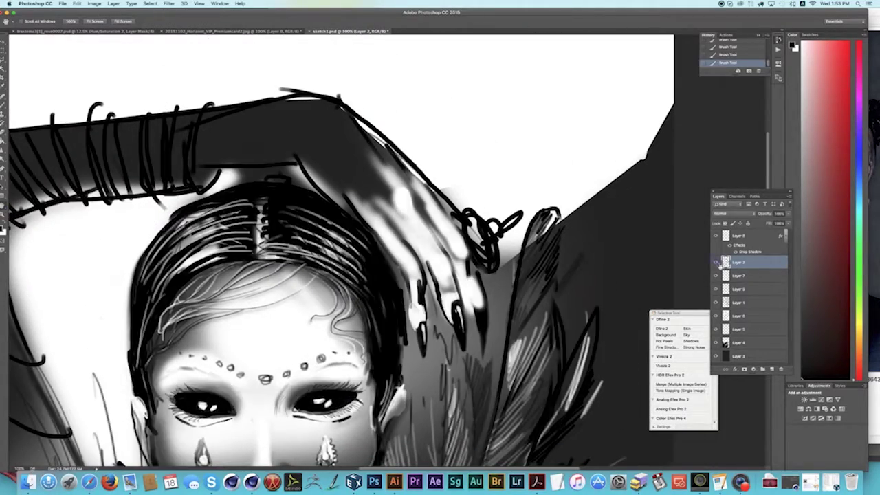
{"action": "left_click", "coordinate": [726, 303]}
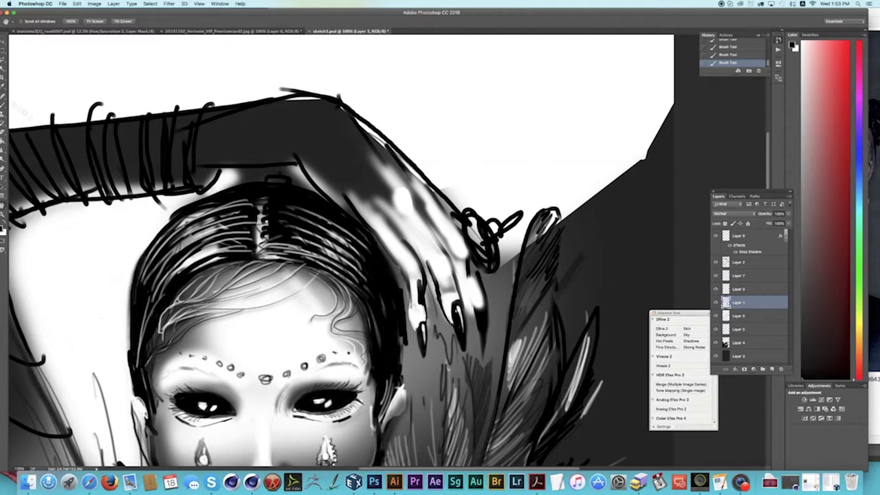
{"action": "key", "text": "e"}
{"action": "left_click_drag", "start_coordinate": [278, 88], "coordinate": [306, 92]}
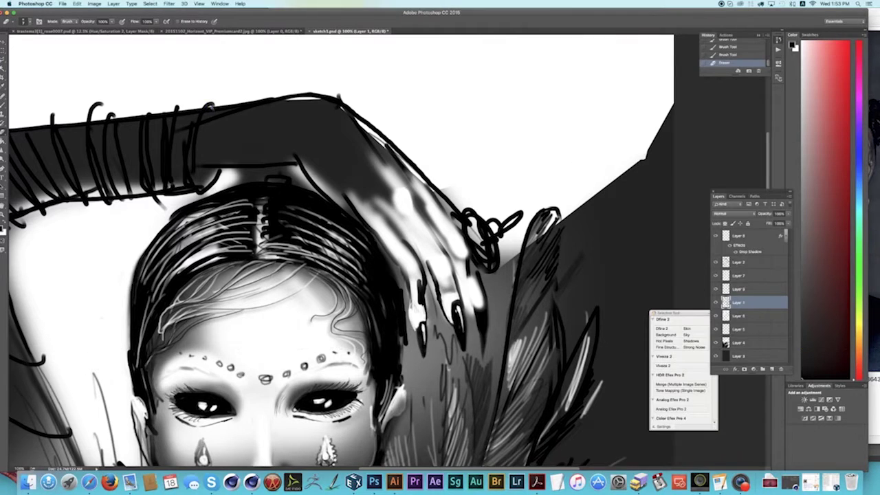
Select the bare wrist and hand with the Polygonal Lasso, paint the outlines over in dark grey and lighten the wrist's underside.
{"action": "key", "text": "l"}
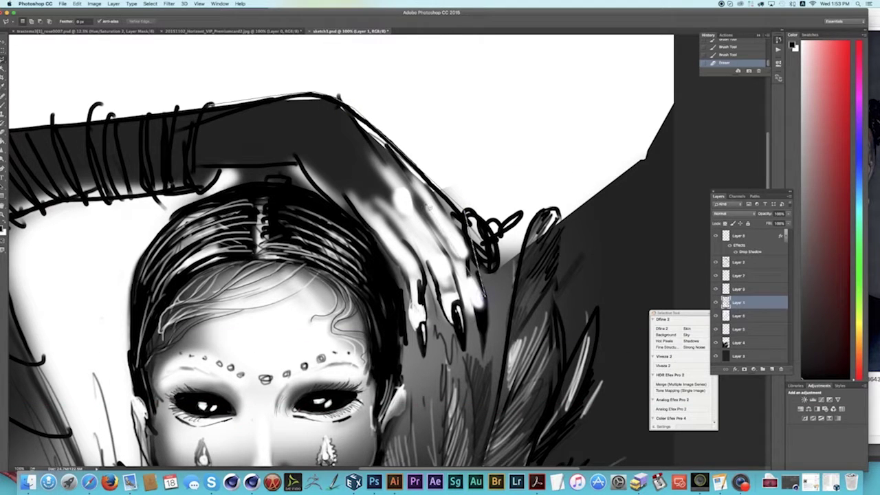
{"action": "mouse_move", "coordinate": [296, 163]}
{"action": "left_mouse_down"}
{"action": "mouse_move", "coordinate": [226, 165]}
{"action": "mouse_move", "coordinate": [199, 180]}
{"action": "left_mouse_up"}
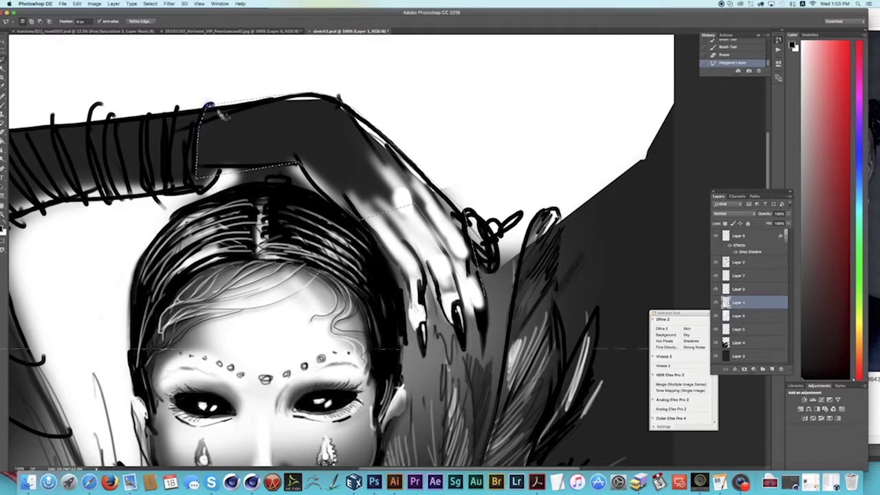
{"action": "key", "text": "b"}
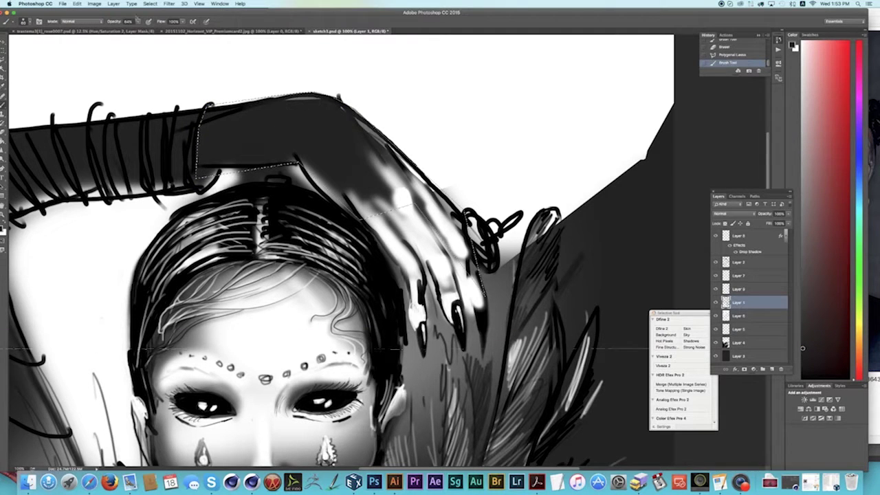
{"action": "left_click_drag", "start_coordinate": [255, 114], "coordinate": [330, 114]}
{"action": "left_click_drag", "start_coordinate": [255, 147], "coordinate": [306, 151]}
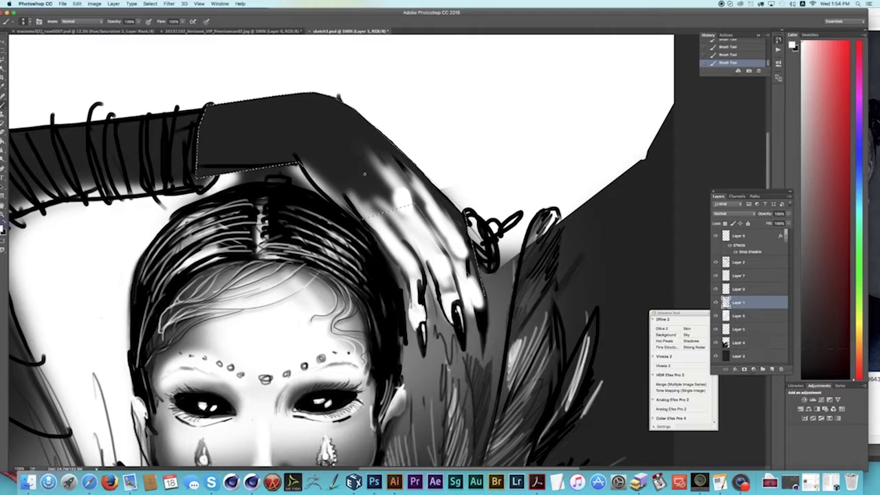
{"action": "left_click_drag", "start_coordinate": [309, 141], "coordinate": [220, 158]}
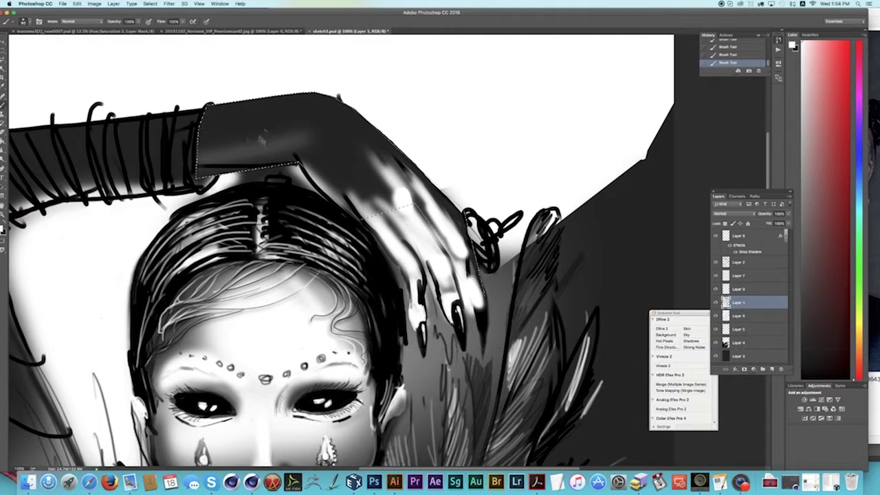
On a new layer, brush soft white light over the back of the hand and set the foreground colour to grey 8d8d8d for shading the wrist.
{"action": "left_click", "coordinate": [771, 369]}
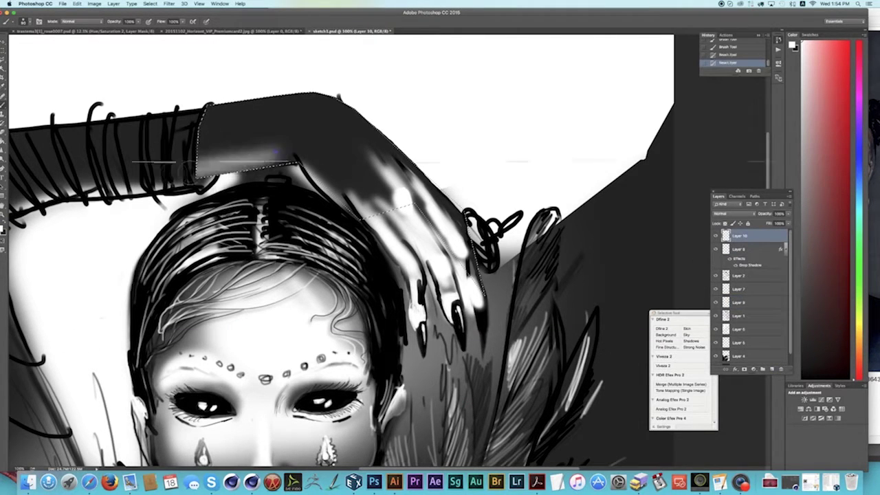
{"action": "left_click_drag", "start_coordinate": [320, 113], "coordinate": [358, 207]}
{"action": "left_click", "coordinate": [3, 230]}
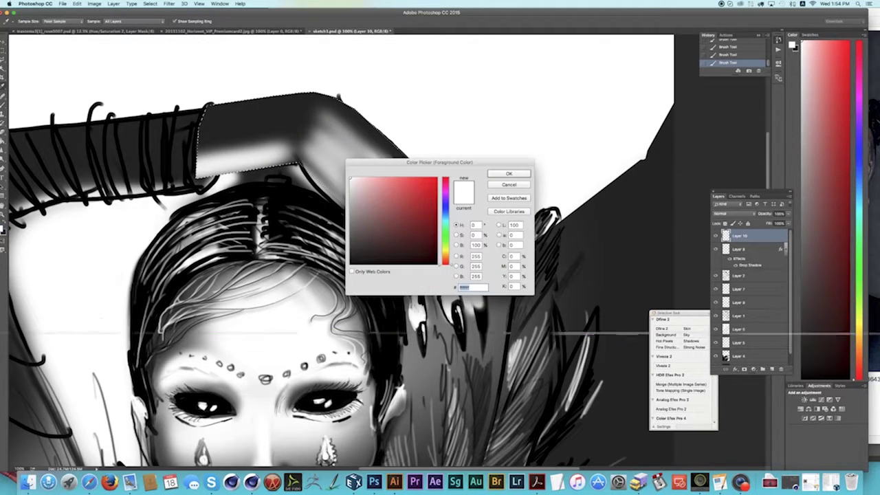
{"action": "left_click", "coordinate": [502, 174]}
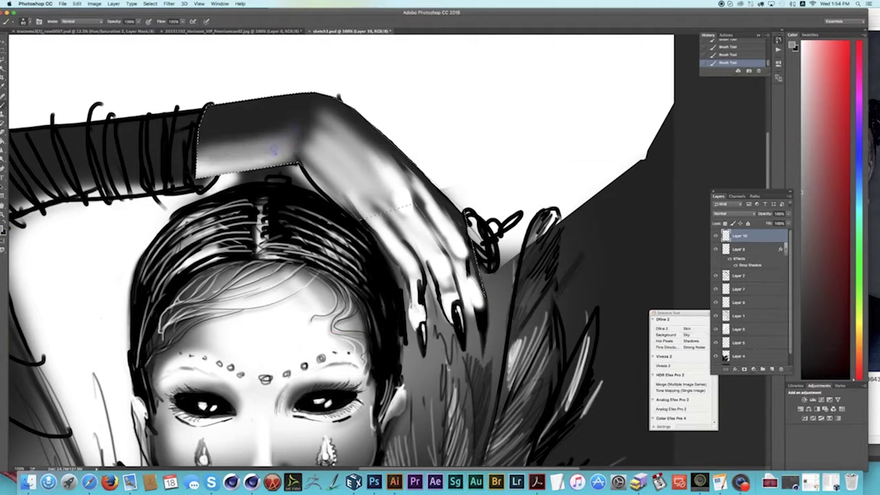
Set the foreground colour back to white, brush highlights along the knuckles and back of the hand, and clear the selection.
{"action": "left_click", "coordinate": [3, 230]}
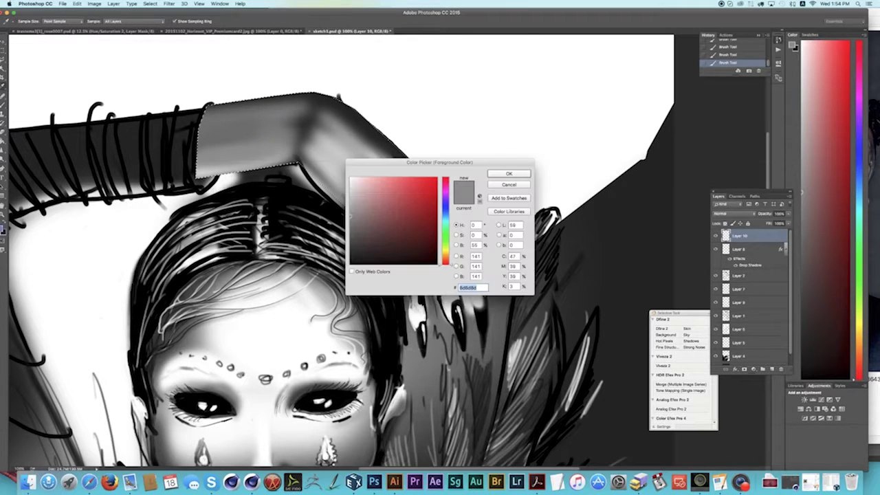
{"action": "left_click", "coordinate": [508, 174]}
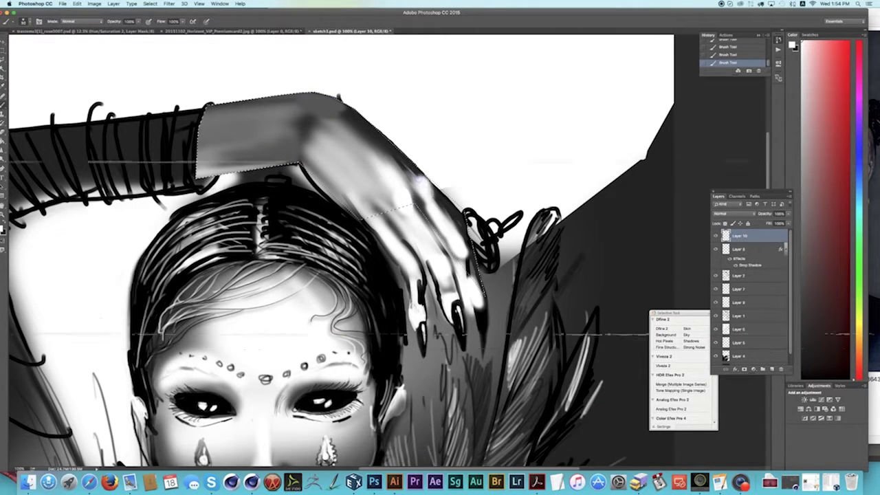
{"action": "left_click_drag", "start_coordinate": [392, 165], "coordinate": [361, 130]}
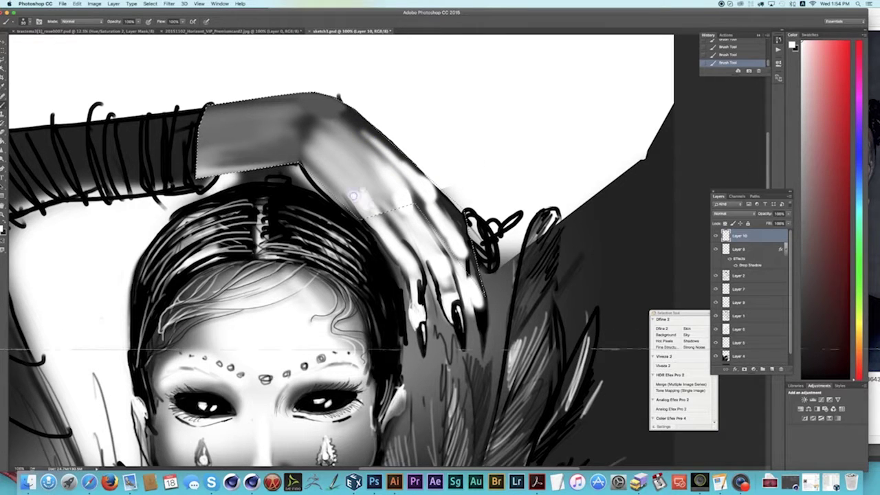
{"action": "left_click_drag", "start_coordinate": [339, 165], "coordinate": [371, 148]}
{"action": "key", "text": "super+shift+i"}
{"action": "key", "text": "super+d"}
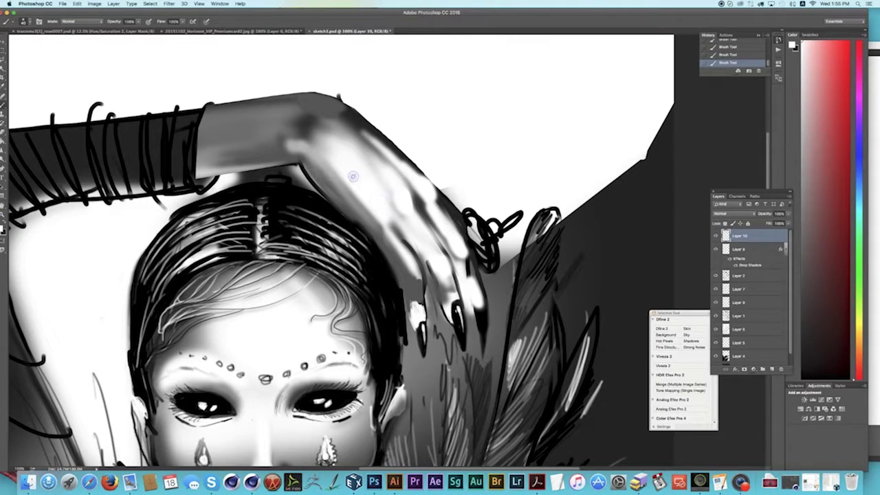
Check the full portrait and its face and feather details, and save sketch1.psd.
{"action": "key", "text": "z"}
{"action": "key", "text": "super+minus"}
{"action": "key", "text": "super+minus"}
{"action": "key", "text": "super+minus"}
{"action": "key", "text": "super+minus"}
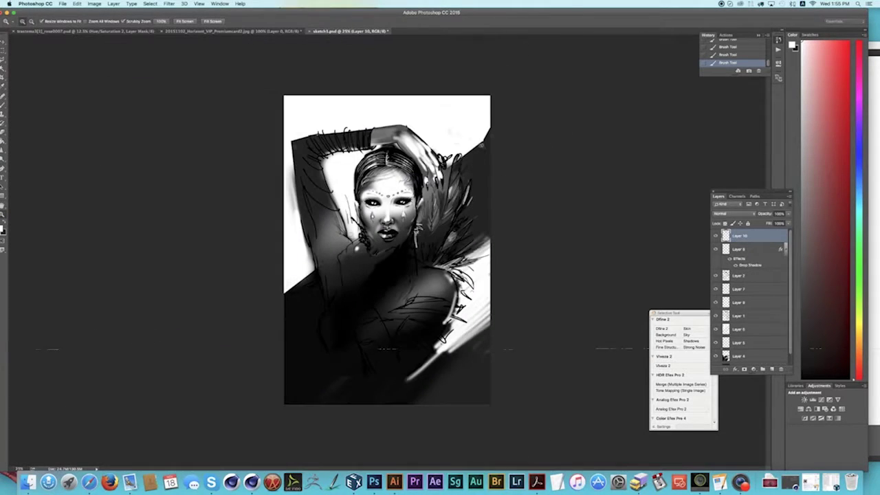
{"action": "left_click", "coordinate": [429, 209]}
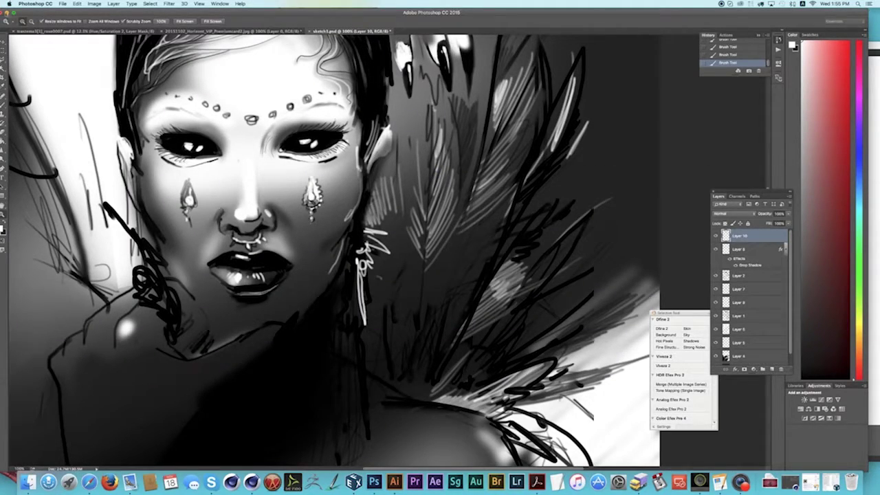
{"action": "key", "text": "ctrl+s"}
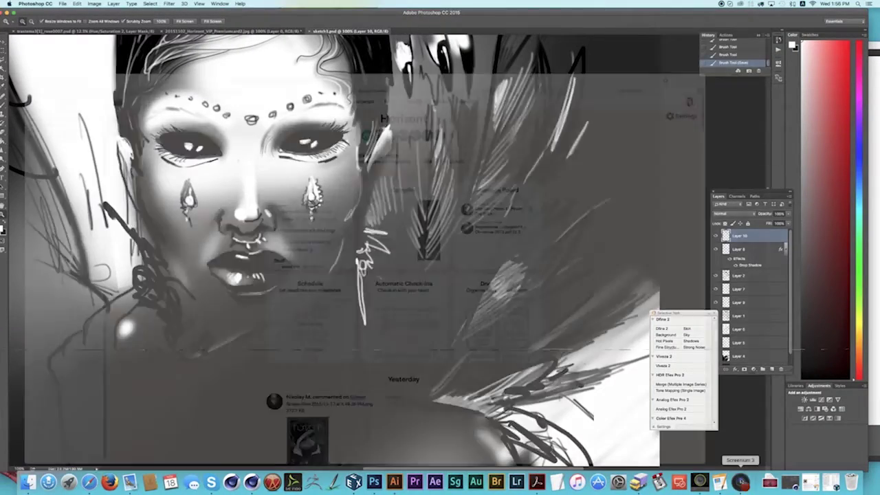
{"action": "left_click", "coordinate": [741, 481]}
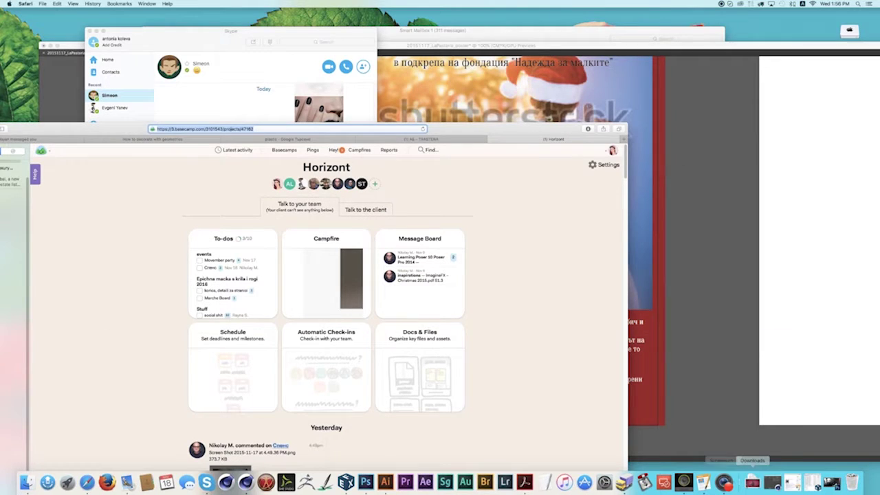
Stop the running screen recording.
{"action": "right_click", "coordinate": [740, 481]}
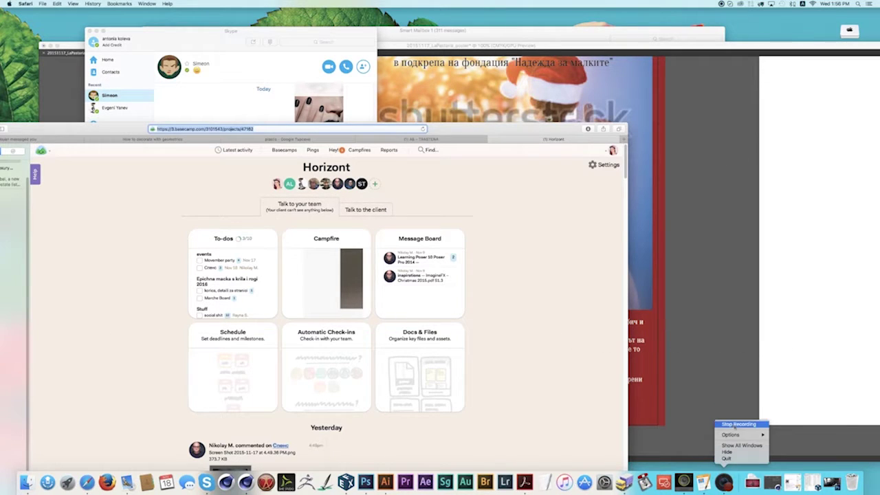
{"action": "left_click", "coordinate": [736, 424]}
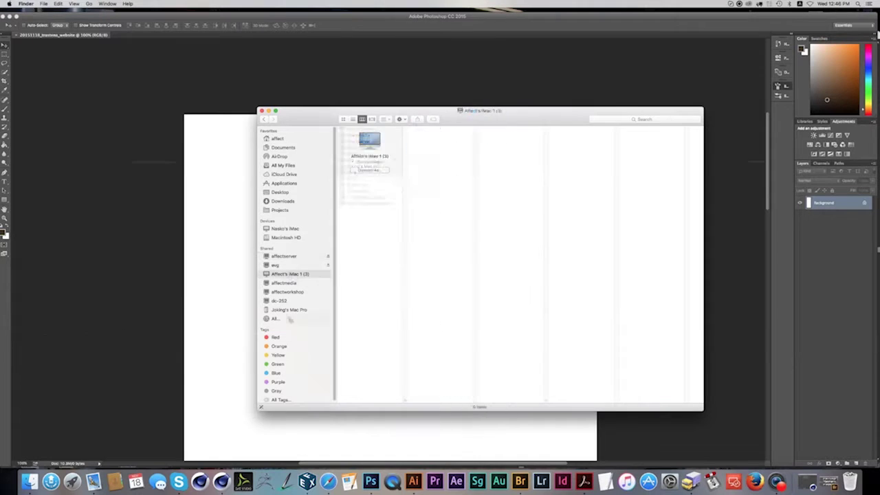
Connect to the shared computer Nitra in Finder and open Desktop, Projects, Trastena, 20151104_Trastena down to PosterA5.ai.
{"action": "key", "text": "super+k"}
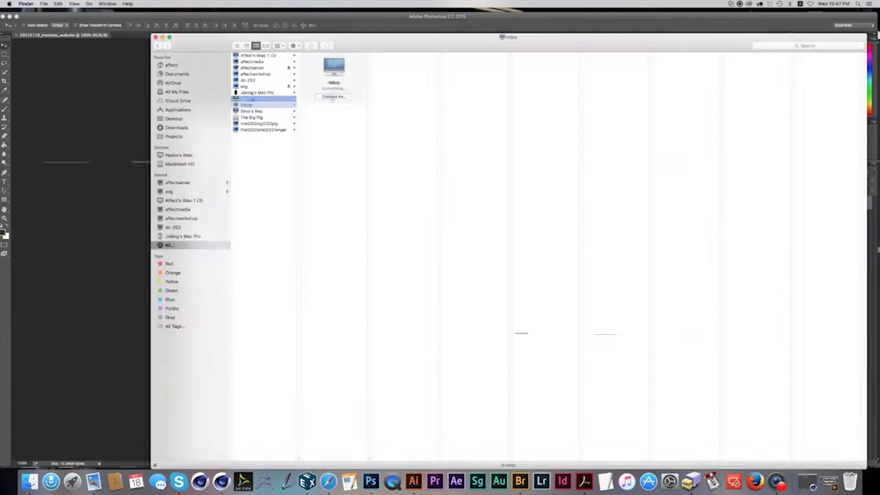
{"action": "key", "text": "Return"}
{"action": "left_click", "coordinate": [389, 67]}
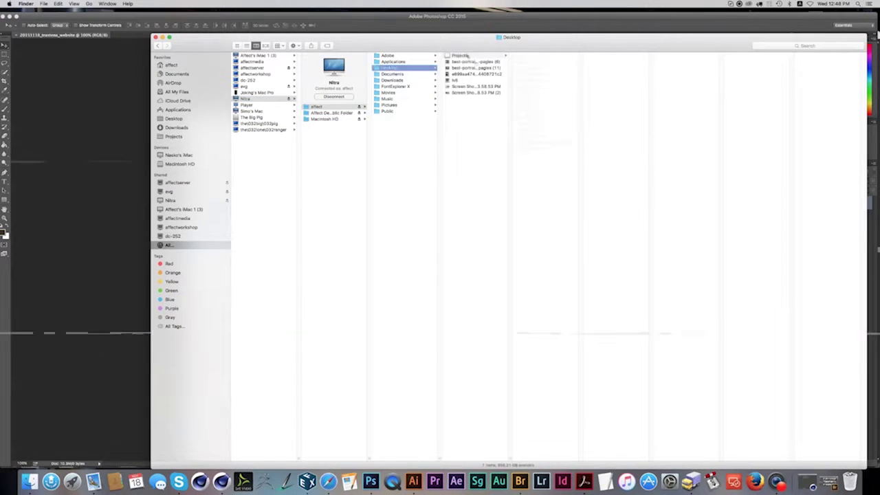
{"action": "left_click", "coordinate": [459, 55]}
{"action": "left_click", "coordinate": [531, 110]}
{"action": "left_click", "coordinate": [612, 55]}
{"action": "left_click", "coordinate": [674, 55]}
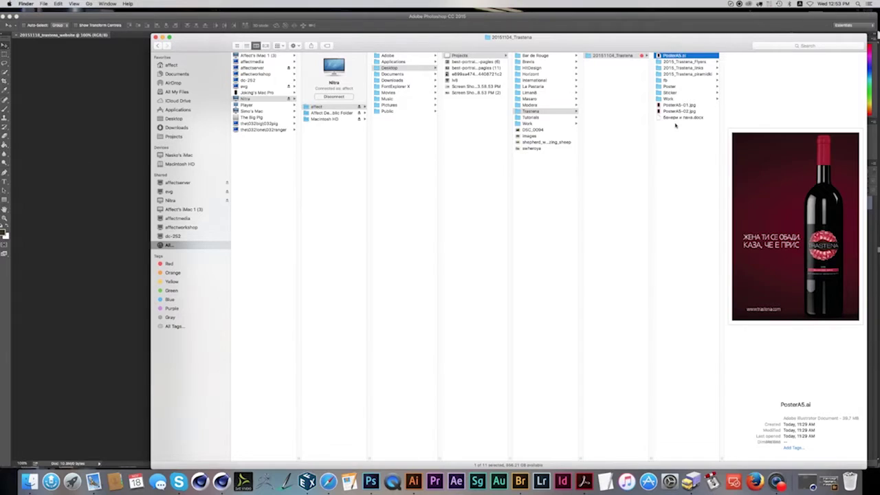
Preview the images in the 2015_Trastena_links folder and examine the files in the Poster folder.
{"action": "left_click", "coordinate": [684, 67]}
{"action": "key", "text": "space"}
{"action": "key", "text": "space"}
{"action": "left_click", "coordinate": [755, 149]}
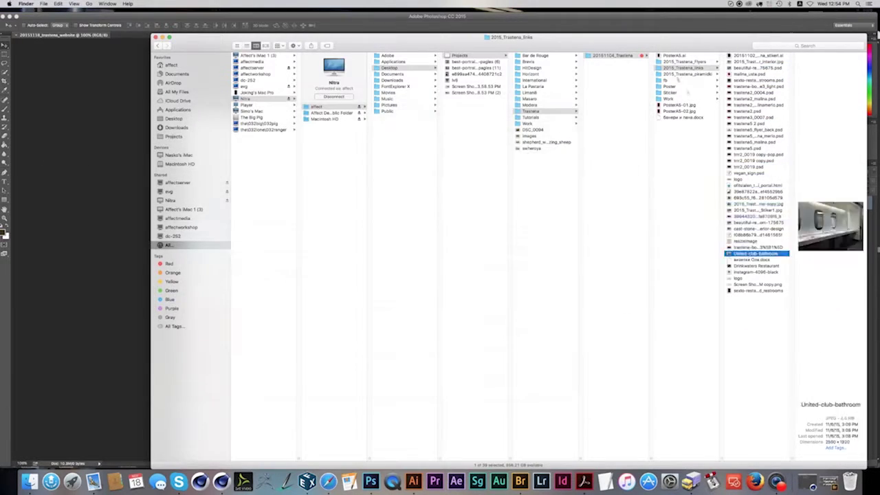
{"action": "left_click", "coordinate": [668, 86]}
{"action": "left_click", "coordinate": [756, 95]}
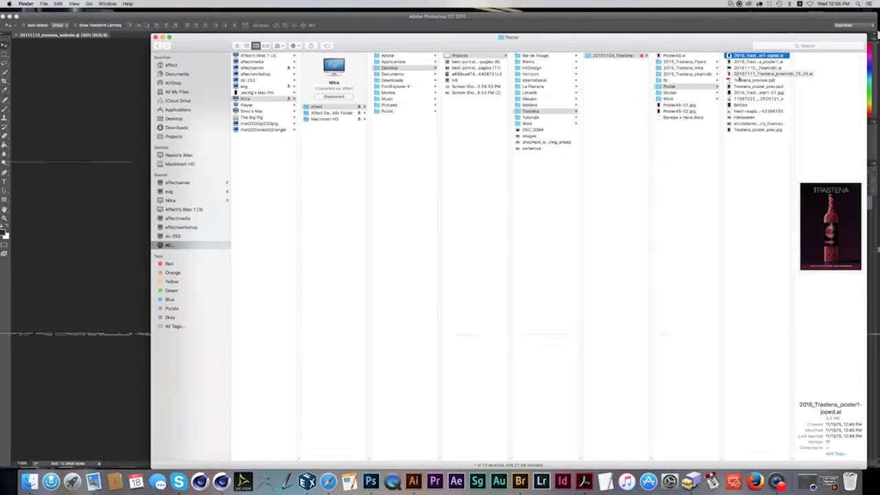
Open the Projects folder in a second Finder window and edit the wide bottle artwork's lower area in 2015_Trastena_poster1-joped.ai in Illustrator.
{"action": "key", "text": "super+n"}
{"action": "left_click", "coordinate": [280, 210]}
{"action": "left_click", "coordinate": [373, 173]}
{"action": "left_click", "coordinate": [413, 131]}
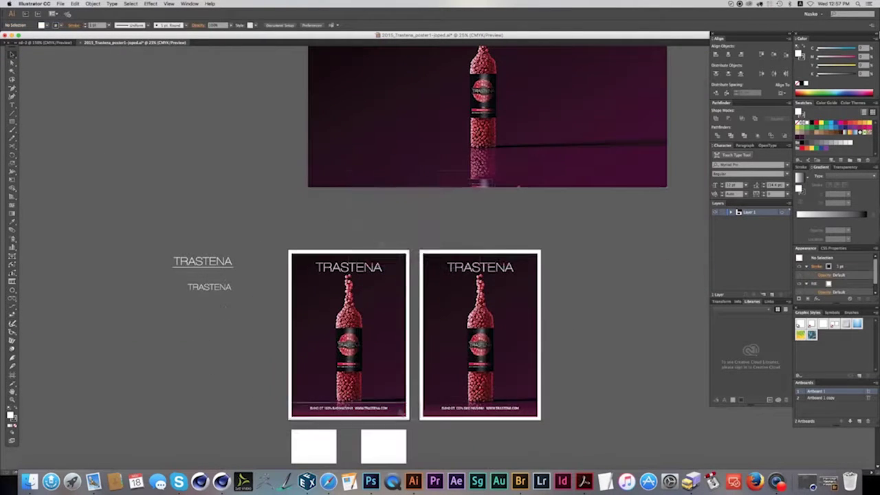
{"action": "left_click_drag", "start_coordinate": [349, 172], "coordinate": [665, 187]}
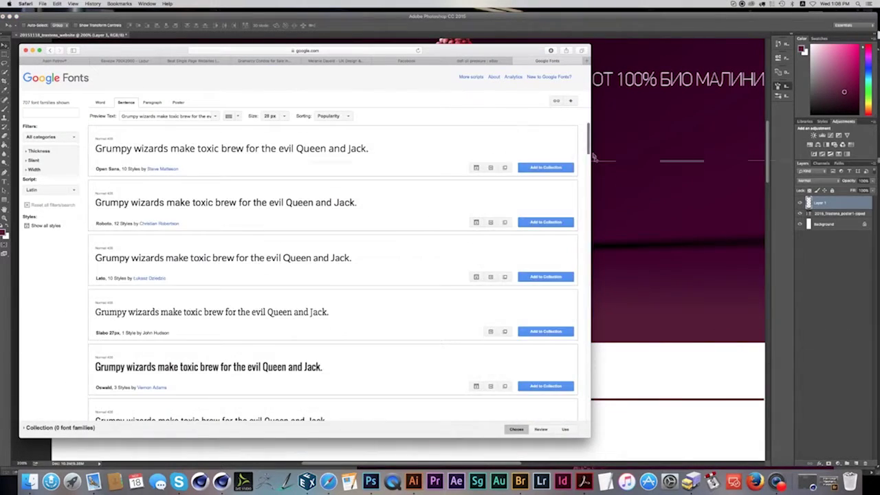
Look through the Google Fonts sentence previews and read the MacRumors thread about using iMac internal speakers with headphones.
{"action": "scroll", "coordinate": [334, 275], "scroll_direction": "down", "scroll_amount": 2}
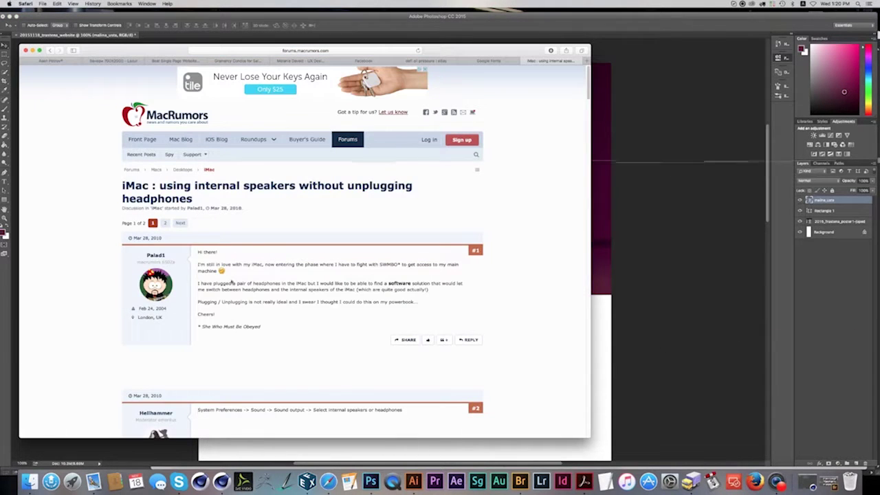
{"action": "scroll", "coordinate": [302, 275], "scroll_direction": "down", "scroll_amount": 5}
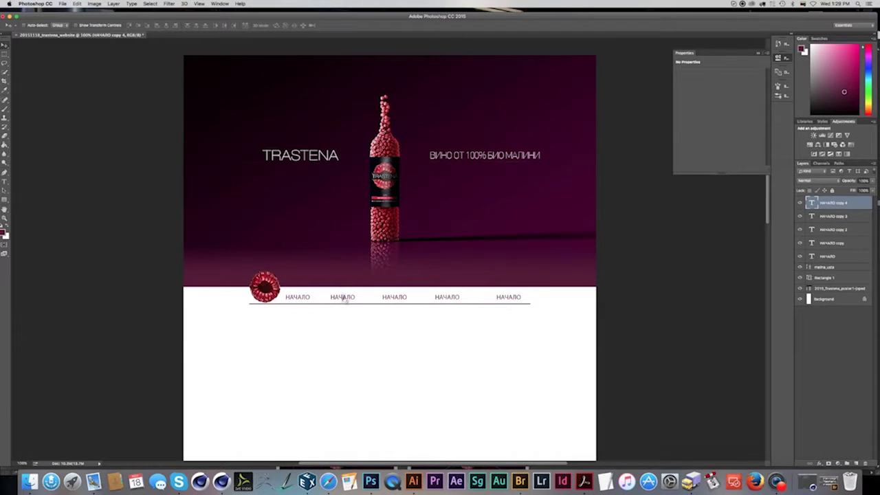
Retitle the duplicated НАЧАЛО menu labels in the Trastena website layout as ВИНА, ЗА НАС, ГАЛЕРИЯ and КОНТАКТИ and arrange them along the line.
{"action": "double_click", "coordinate": [343, 297]}
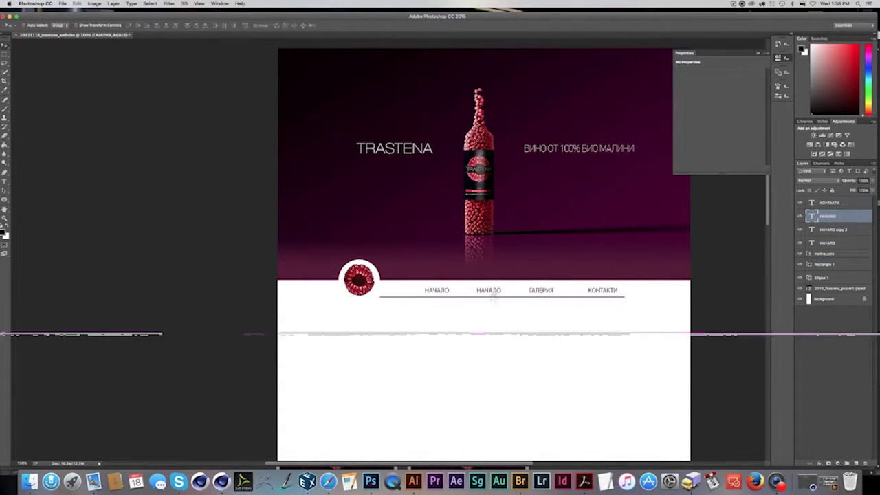
{"action": "double_click", "coordinate": [494, 290]}
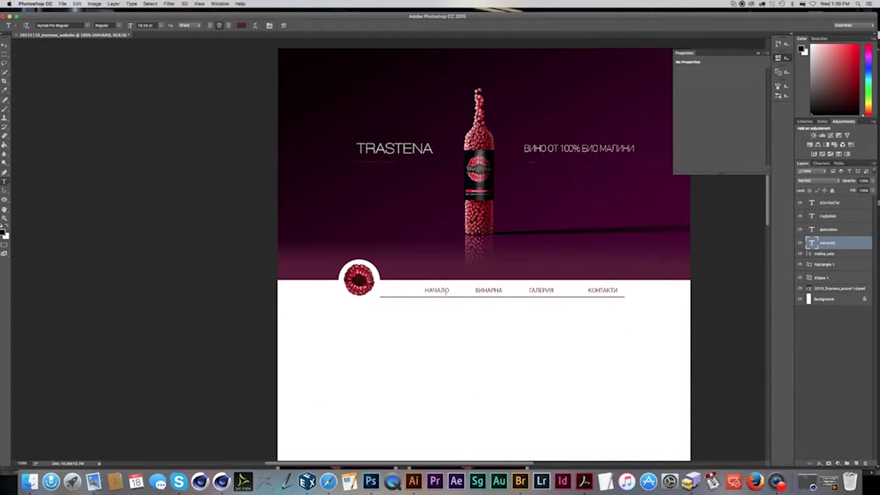
{"action": "key", "text": "super+Tab"}
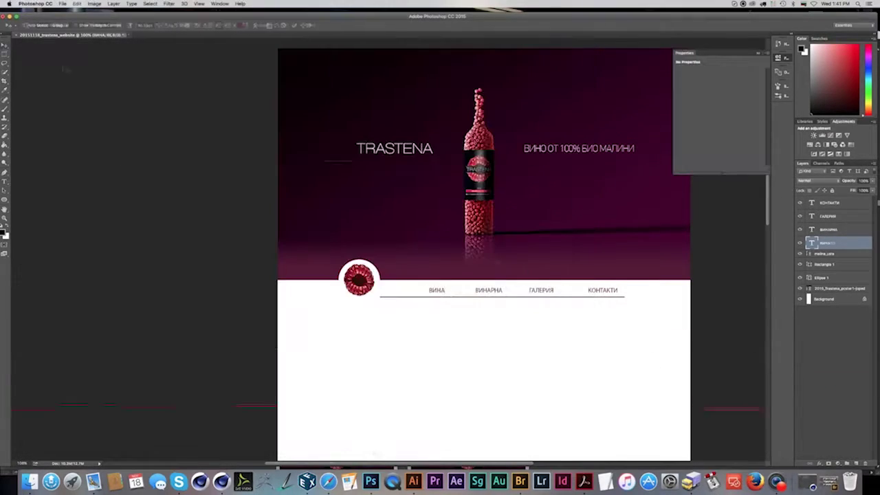
{"action": "double_click", "coordinate": [488, 291]}
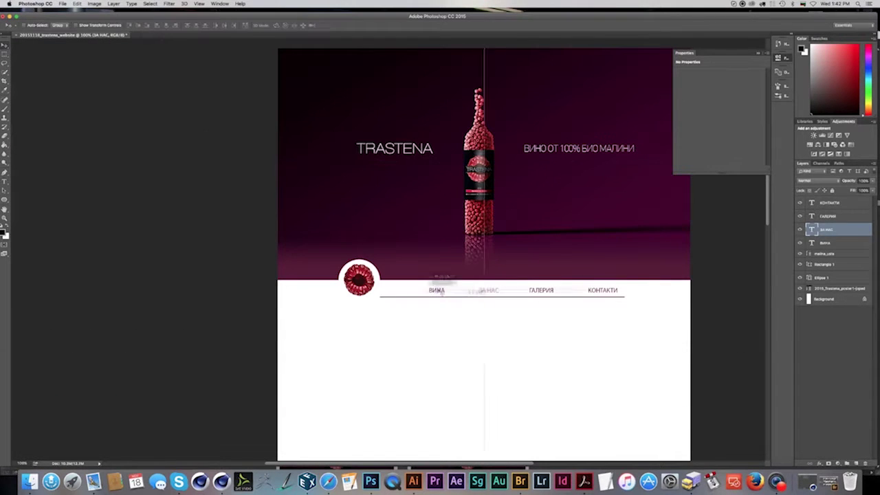
{"action": "left_click", "coordinate": [437, 290]}
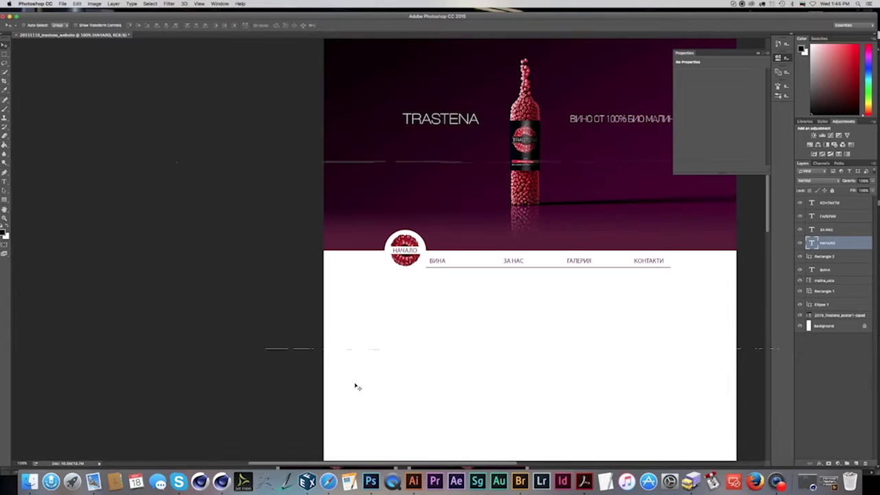
{"action": "left_click_drag", "start_coordinate": [417, 289], "coordinate": [438, 337]}
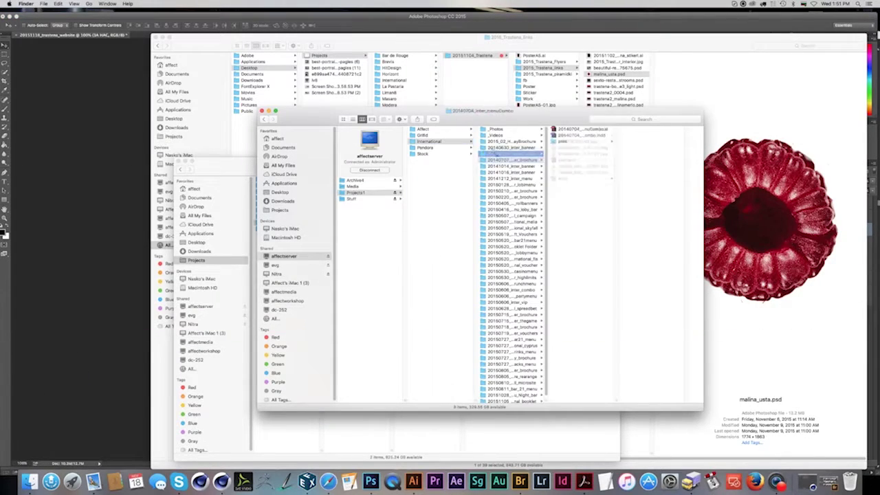
Browse the International project folders on affectserver and the open Safari pages for website references.
{"action": "left_click", "coordinate": [512, 222]}
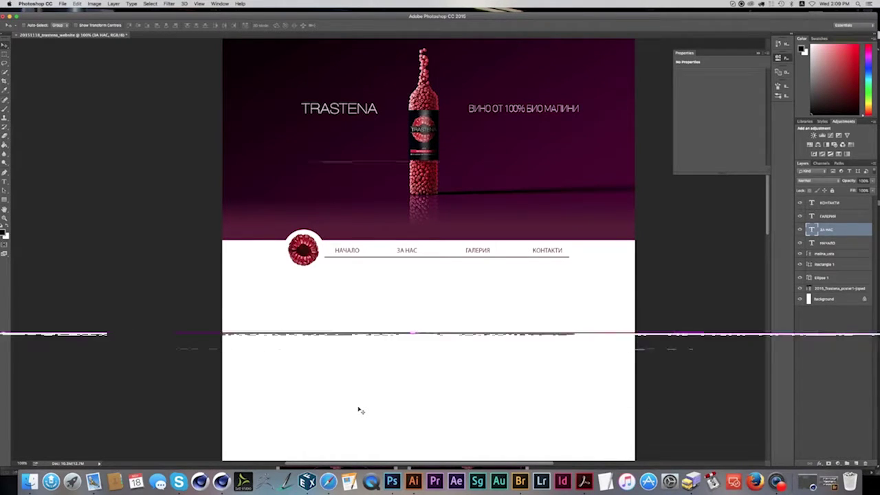
{"action": "left_click", "coordinate": [304, 251]}
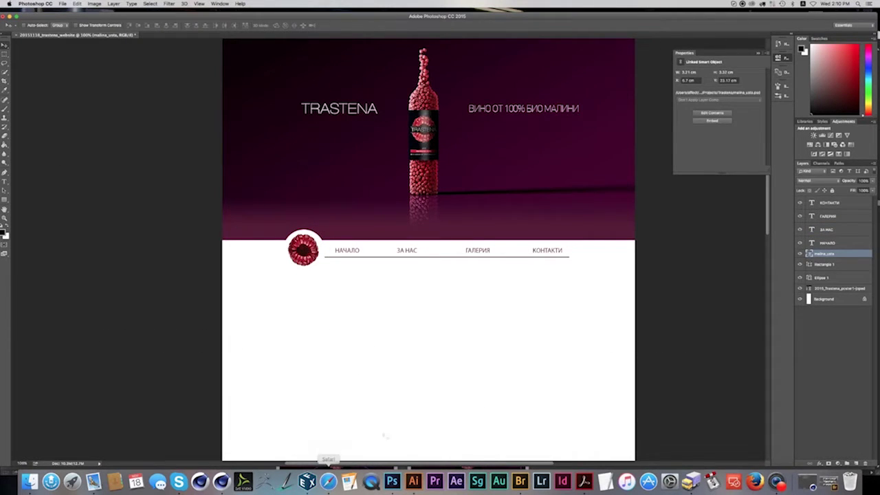
{"action": "left_click", "coordinate": [327, 480]}
{"action": "scroll", "coordinate": [350, 281], "scroll_direction": "up", "scroll_amount": 4}
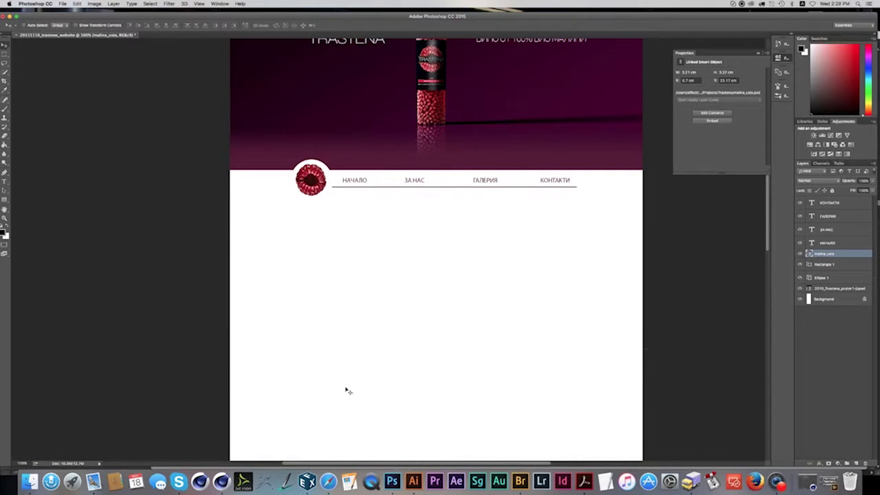
Preview flyer1.psd and the neighbouring files in the 2015_Trastena_Flyers folder.
{"action": "key", "text": "super+Tab"}
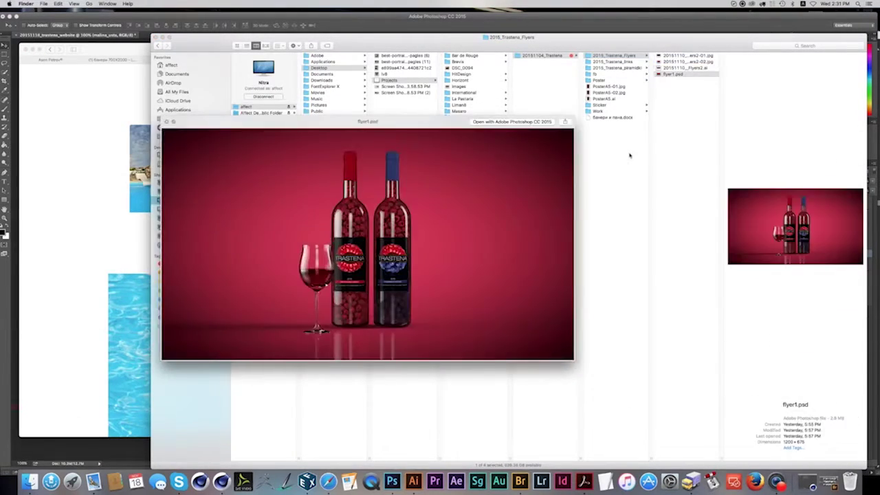
{"action": "key", "text": "Up"}
{"action": "key", "text": "Up"}
{"action": "key", "text": "space"}
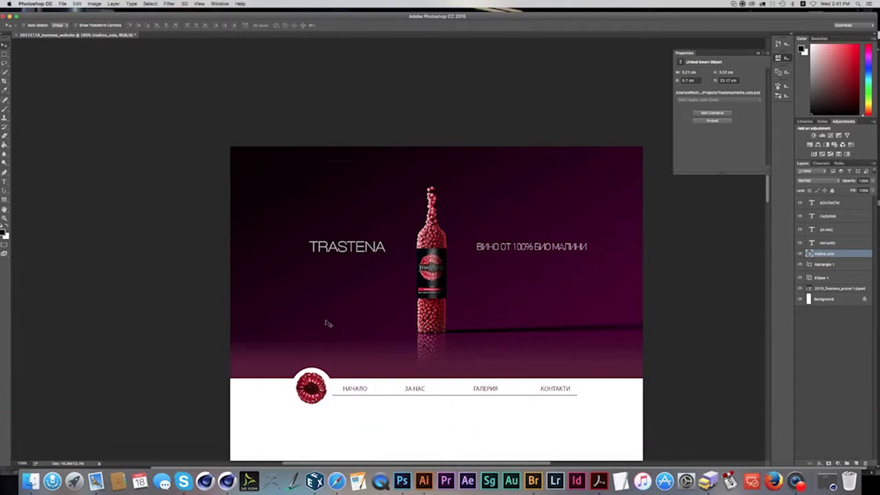
Retitle the ЗА НАС menu label as ПРОДУКТ in the website layout.
{"action": "double_click", "coordinate": [415, 388]}
{"action": "key", "text": "ctrl+Return"}
{"action": "key", "text": "v"}
Duplicate a menu label, retitle one as ИСТОРИЯ, and move the menu labels so ГАЛЕРИЯ sits next to КОНТАКТИ.
{"action": "key", "text": "ctrl+j"}
{"action": "double_click", "coordinate": [485, 389]}
{"action": "type", "text": "ИСТОРИЯ"}
{"action": "left_click_drag", "start_coordinate": [486, 389], "coordinate": [385, 388]}
{"action": "left_click_drag", "start_coordinate": [485, 389], "coordinate": [518, 388]}
Add a duplicated menu label reading НОВИНИ and space all six labels along the menu line.
{"action": "key", "text": "ctrl+j"}
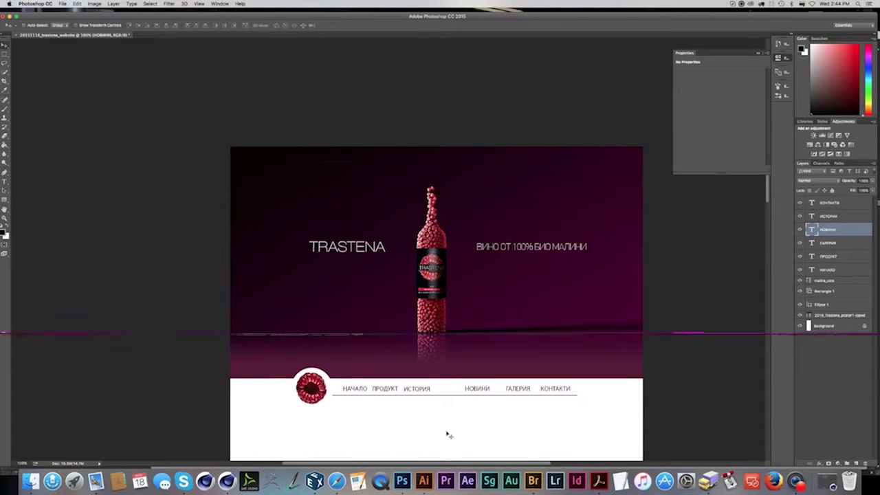
{"action": "left_click_drag", "start_coordinate": [417, 388], "coordinate": [393, 389]}
{"action": "left_click", "coordinate": [385, 389], "text": "shift"}
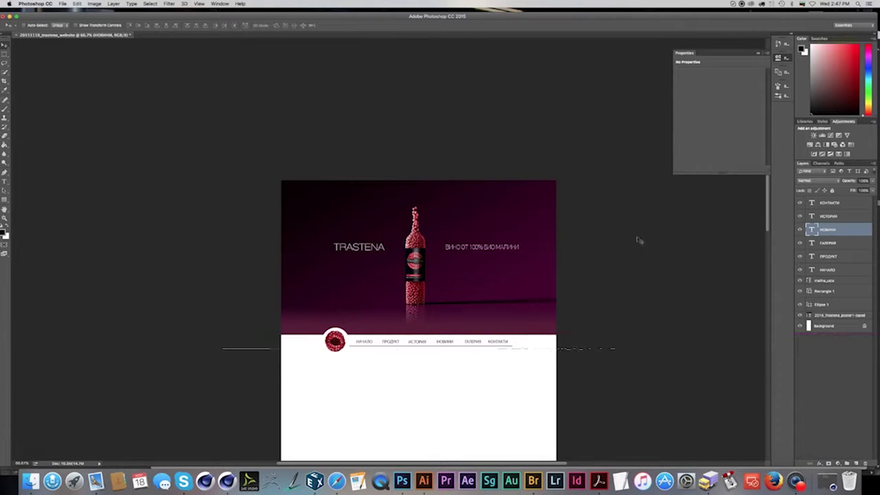
Create a new document named trastena_web_construct.
{"action": "key", "text": "super+n"}
{"action": "type", "text": "trastena_web_constru"}
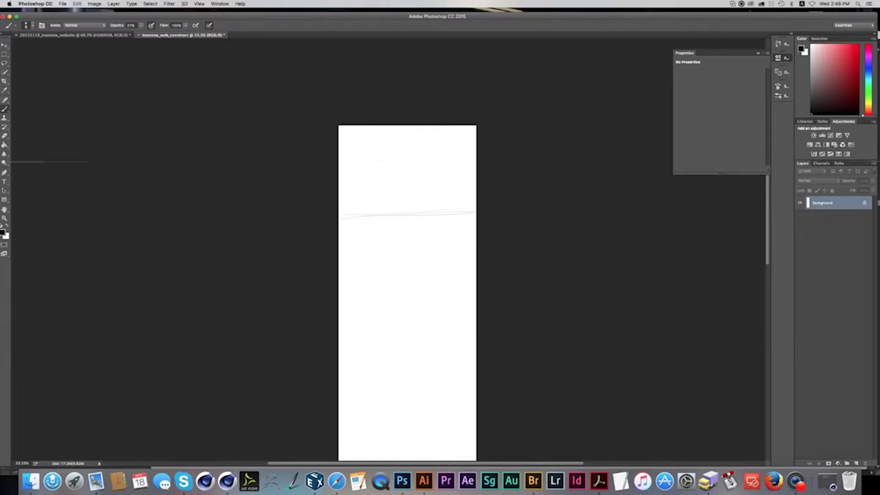
Brush a rough page wireframe with wavy section dividers, logo circles and menu lines, product info with images, and product and winery history.
{"action": "left_click_drag", "start_coordinate": [423, 165], "coordinate": [402, 171]}
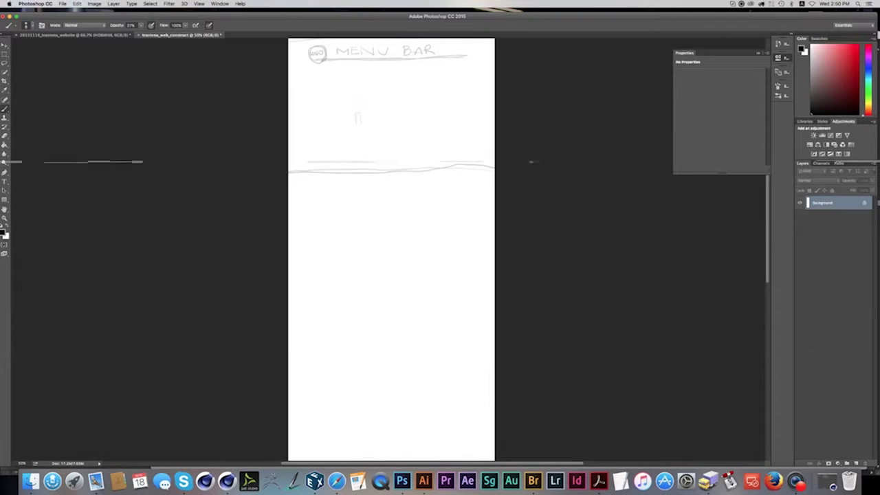
{"action": "mouse_move", "coordinate": [354, 114]}
{"action": "left_mouse_down"}
{"action": "mouse_move", "coordinate": [461, 110]}
{"action": "mouse_move", "coordinate": [387, 137]}
{"action": "mouse_move", "coordinate": [407, 157]}
{"action": "left_mouse_up"}
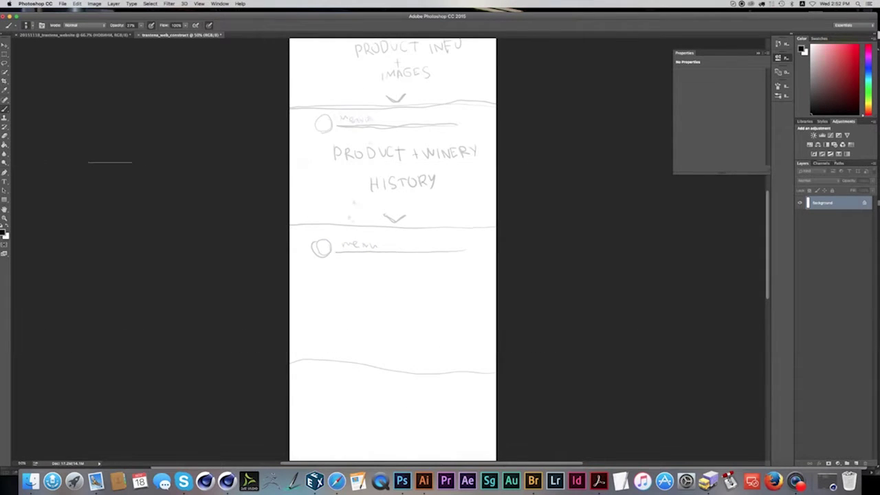
{"action": "key", "text": "super+minus"}
{"action": "key", "text": "super+minus"}
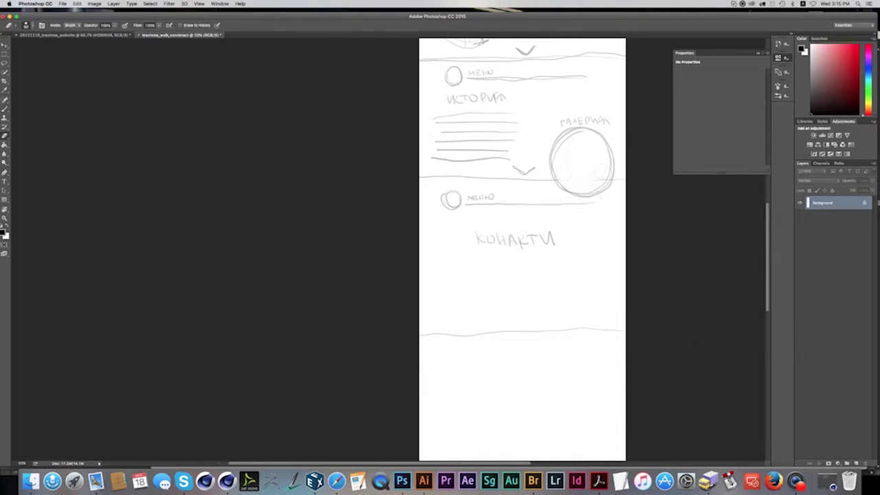
Examine the designer portfolio's Work section in Safari, including the Puma case's user flow sketches and app screens, and open its About page.
{"action": "scroll", "coordinate": [523, 248], "scroll_direction": "up", "scroll_amount": 5}
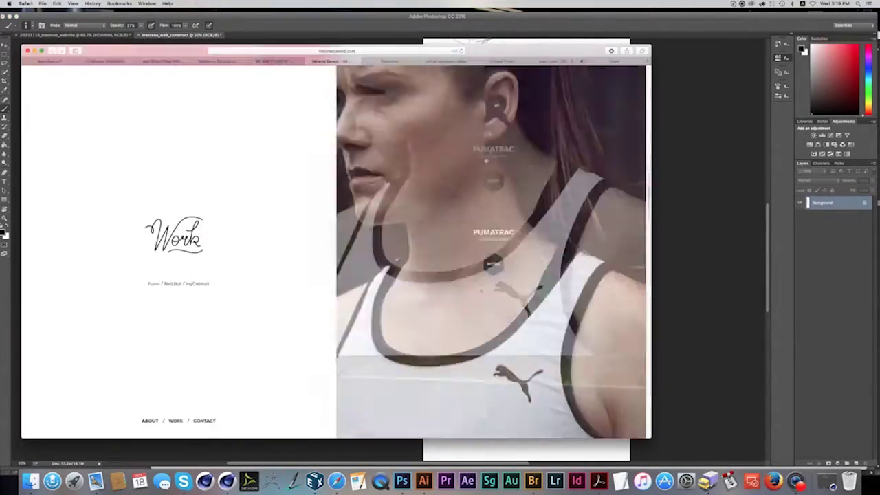
{"action": "scroll", "coordinate": [337, 407], "scroll_direction": "down", "scroll_amount": 5}
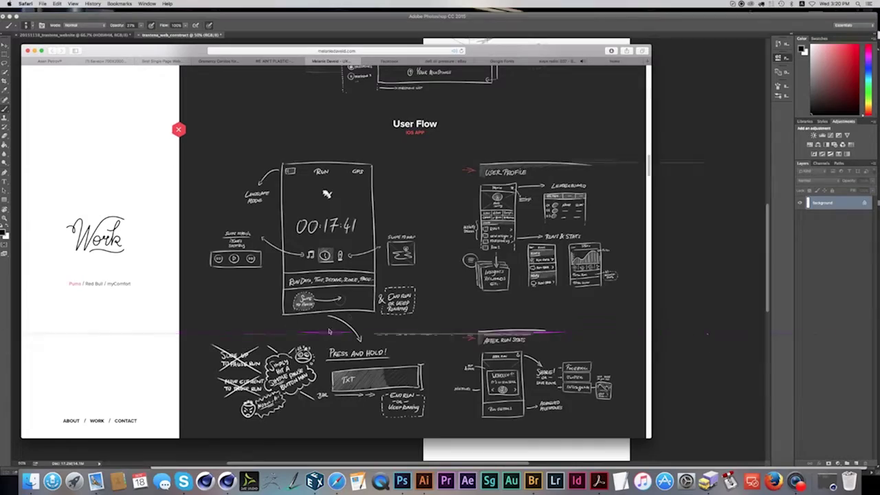
{"action": "scroll", "coordinate": [329, 332], "scroll_direction": "down", "scroll_amount": 2}
{"action": "scroll", "coordinate": [338, 424], "scroll_direction": "down", "scroll_amount": 20}
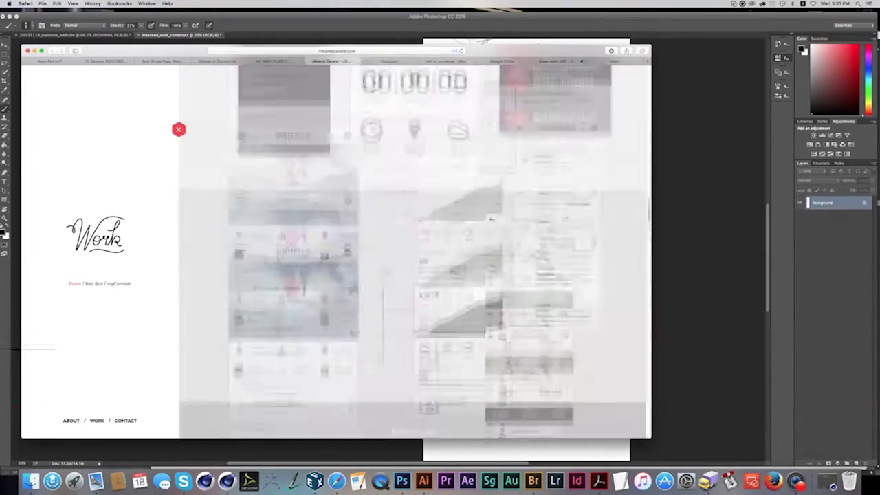
{"action": "left_click", "coordinate": [71, 420]}
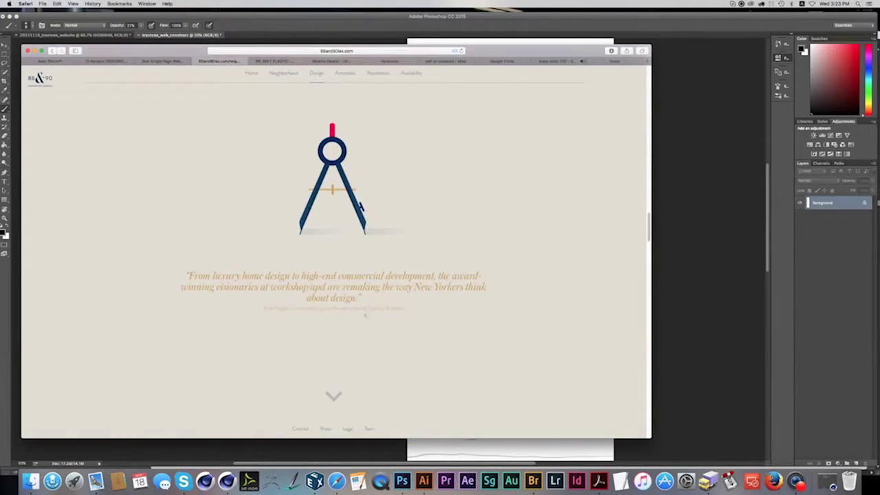
Examine the Design and Amenities sections of the 88 & 90 Lex website, including the circular gallery image.
{"action": "scroll", "coordinate": [364, 315], "scroll_direction": "down", "scroll_amount": 3}
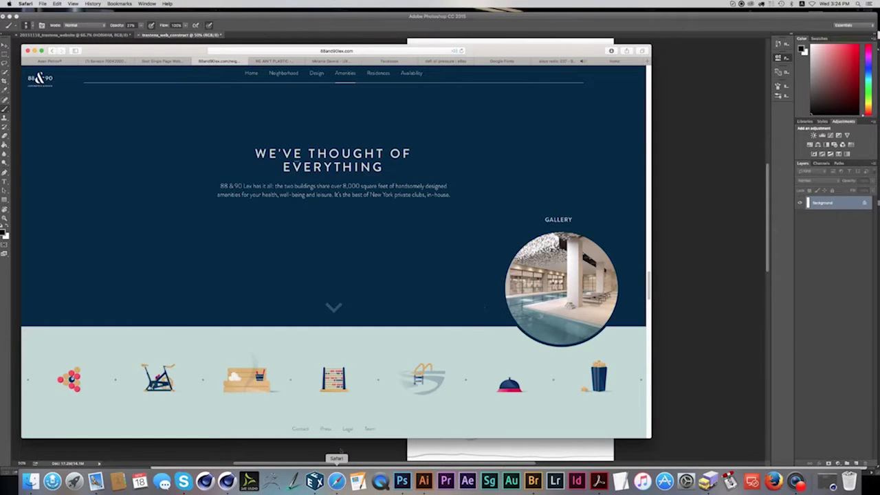
{"action": "scroll", "coordinate": [483, 309], "scroll_direction": "down", "scroll_amount": 3}
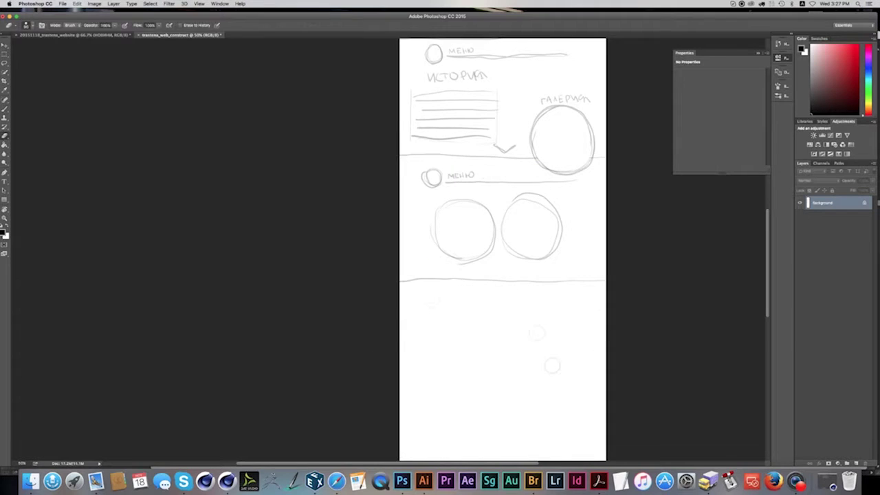
Marquee-select the two large sketched circles below the last МЕНЮ line and move them down into the empty section beneath.
{"action": "key", "text": "m"}
{"action": "left_click_drag", "start_coordinate": [422, 197], "coordinate": [579, 285]}
{"action": "left_click_drag", "start_coordinate": [497, 202], "coordinate": [497, 332]}
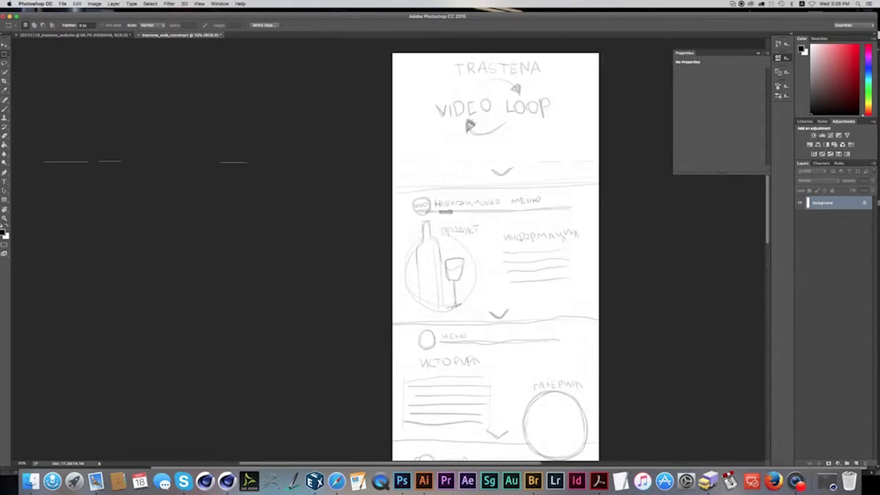
Switch to the Trastena website to-do list in Basecamp and write a comment proposing "struktura i sadarjanie na uebsaita".
{"action": "key", "text": "b"}
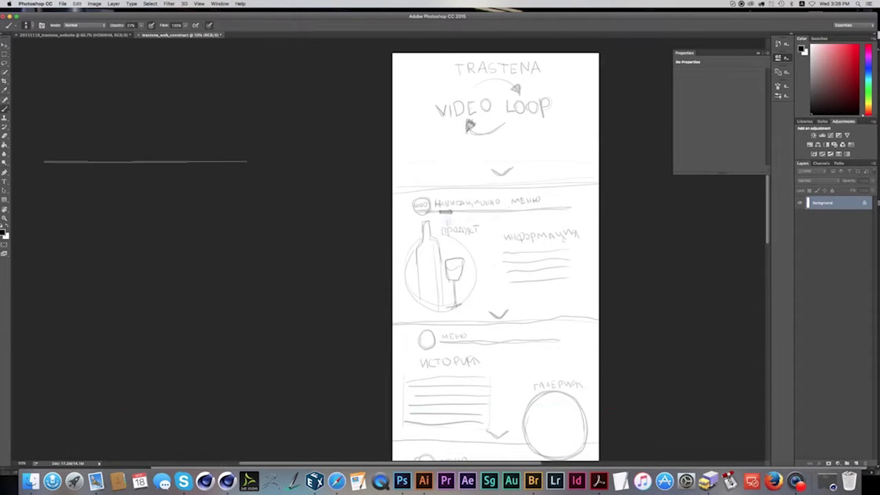
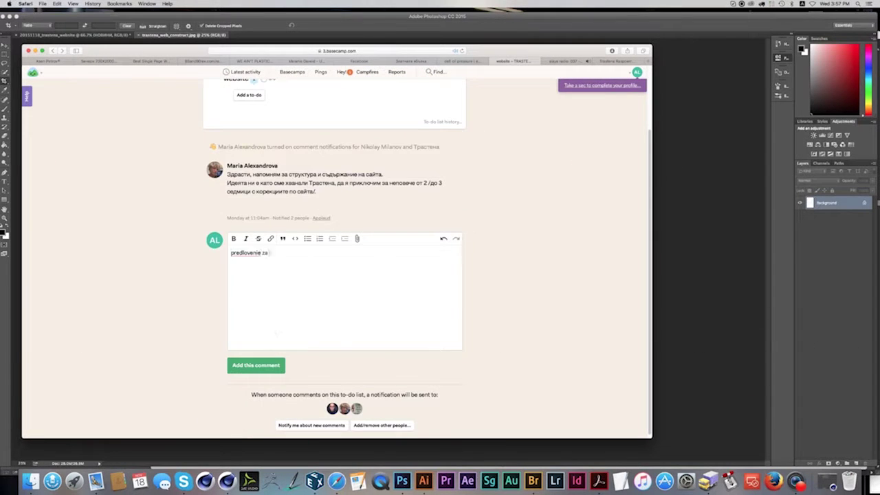
{"action": "type", "text": "struktura i sadarjanie na uebsaita"}
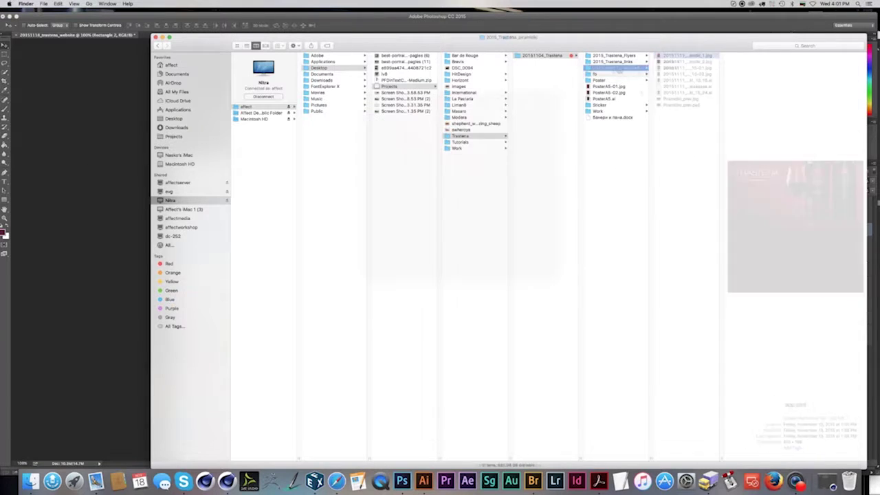
Browse the 20151104_Trastena project folder in Finder and preview artwork in its piramidki, links and Poster folders.
{"action": "left_click", "coordinate": [599, 105]}
{"action": "left_click", "coordinate": [668, 57]}
{"action": "left_click", "coordinate": [612, 62]}
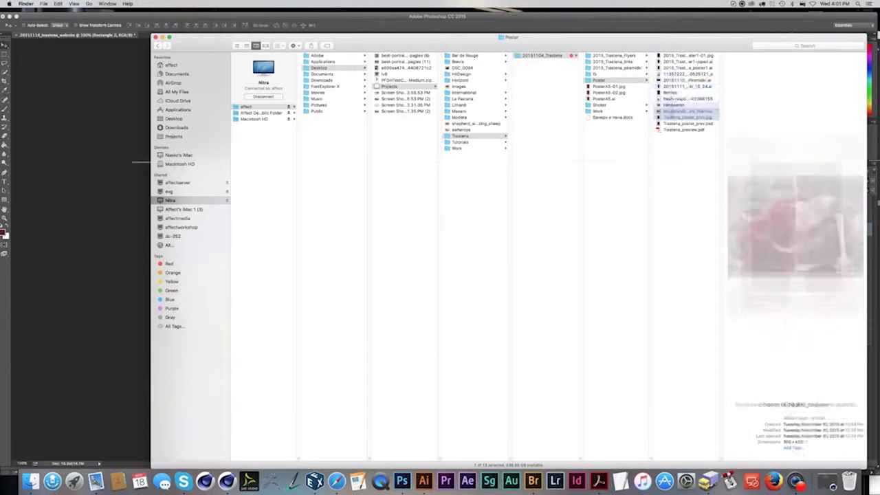
{"action": "left_click", "coordinate": [686, 186]}
{"action": "key", "text": "space"}
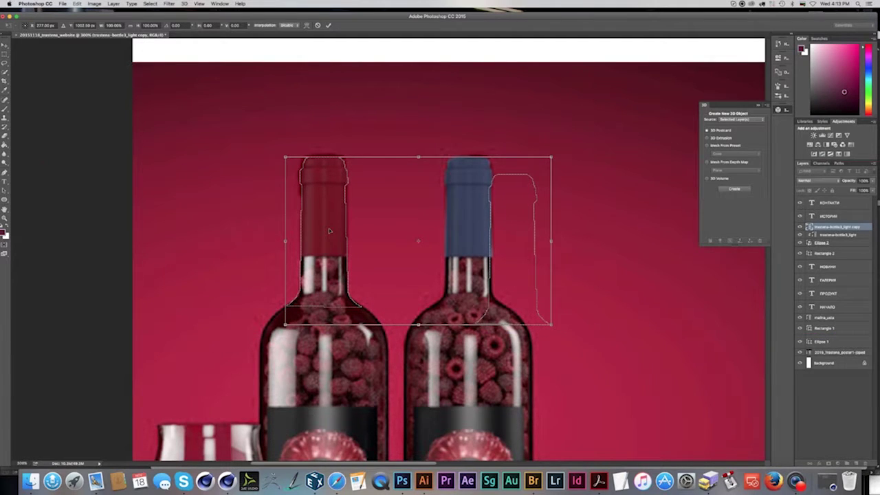
Fit the outline path to the bottle necks and mask the bottle layer copy so the necks rise above the circle.
{"action": "key", "text": "Return"}
{"action": "key", "text": "w"}
{"action": "scroll", "coordinate": [248, 234], "scroll_direction": "up", "scroll_amount": 3}
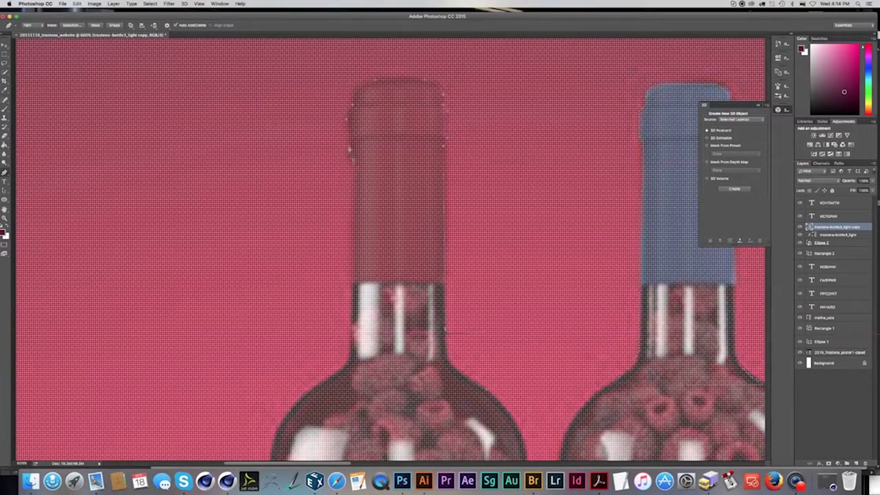
{"action": "scroll", "coordinate": [342, 374], "scroll_direction": "down", "scroll_amount": 5}
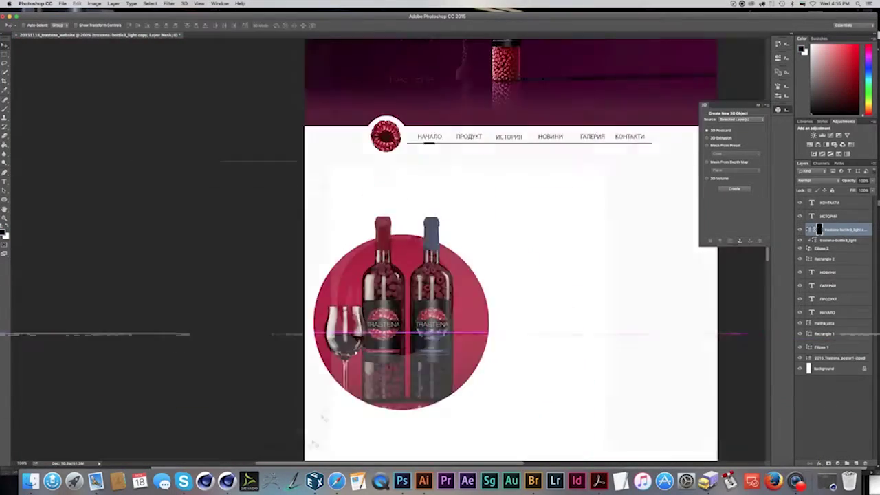
Examine the wireframe uploaded to the Basecamp discussion in Safari and return to the website layout.
{"action": "key", "text": "super+Tab"}
{"action": "key", "text": "ctrl+shift+Tab"}
{"action": "key", "text": "ctrl+shift+Tab"}
{"action": "key", "text": "ctrl+shift+Tab"}
{"action": "key", "text": "ctrl+Tab"}
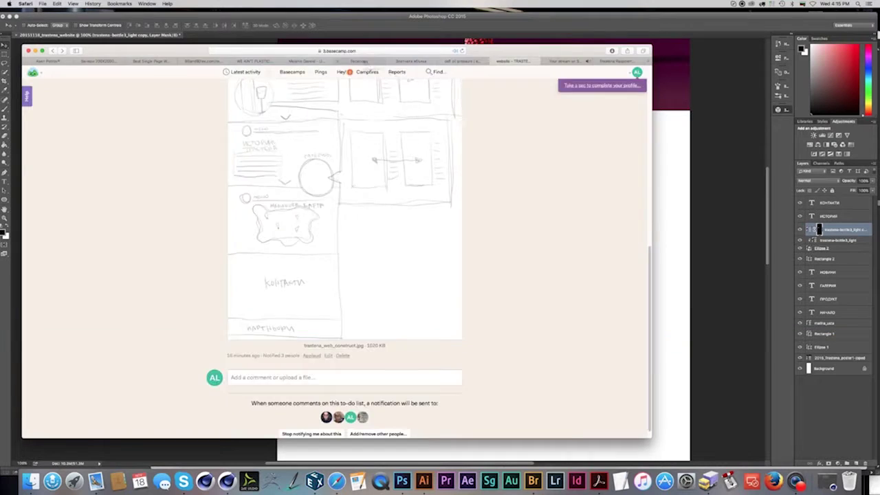
{"action": "key", "text": "super+Tab"}
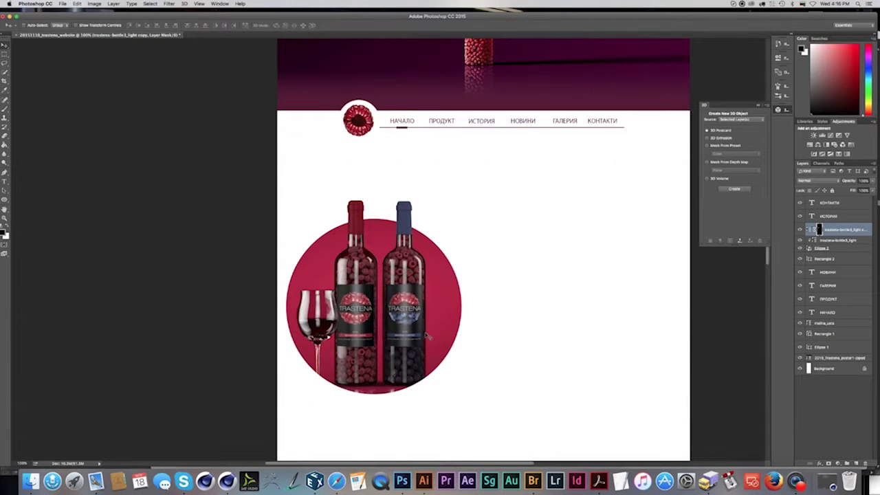
Undo the last bottle layer shift and retitle the НАЧАЛО label copy above the circle as ГАЛЕРИЯ.
{"action": "key", "text": "super+z"}
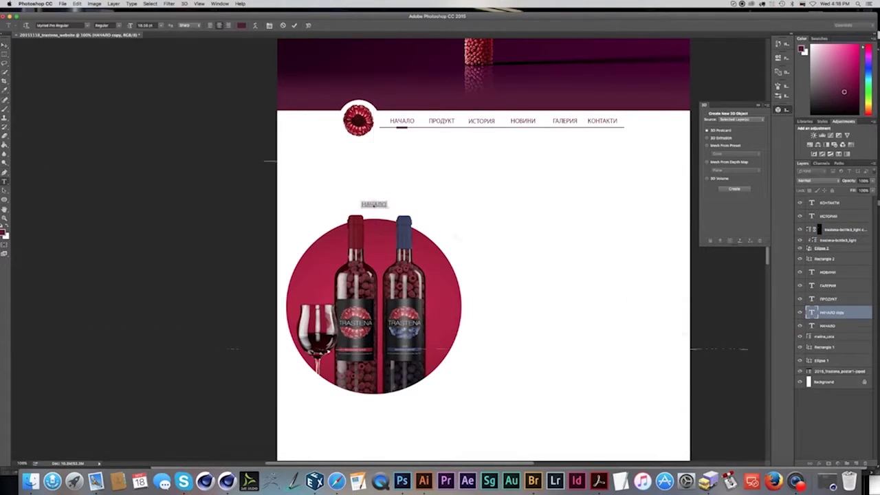
{"action": "scroll", "coordinate": [365, 424], "scroll_direction": "right", "scroll_amount": 5}
{"action": "scroll", "coordinate": [365, 424], "scroll_direction": "up", "scroll_amount": 2}
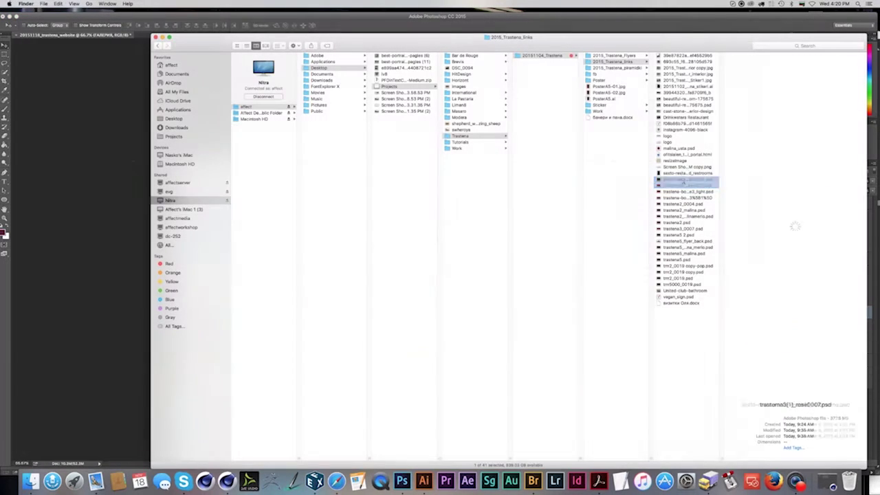
Look through the image and Photoshop files in the 2015_Trastena_links folder and its neighbouring project folder.
{"action": "key", "text": "Down"}
{"action": "key", "text": "Down"}
{"action": "key", "text": "Down"}
{"action": "key", "text": "Down"}
{"action": "key", "text": "Down"}
{"action": "key", "text": "Down"}
{"action": "key", "text": "Down"}
{"action": "key", "text": "Down"}
{"action": "key", "text": "Down"}
{"action": "key", "text": "Down"}
{"action": "key", "text": "Down"}
{"action": "key", "text": "Down"}
{"action": "key", "text": "Down"}
{"action": "key", "text": "Down"}
{"action": "key", "text": "Down"}
{"action": "key", "text": "Down"}
{"action": "key", "text": "Left"}
{"action": "key", "text": "Down"}
{"action": "key", "text": "Right"}
{"action": "key", "text": "Down"}
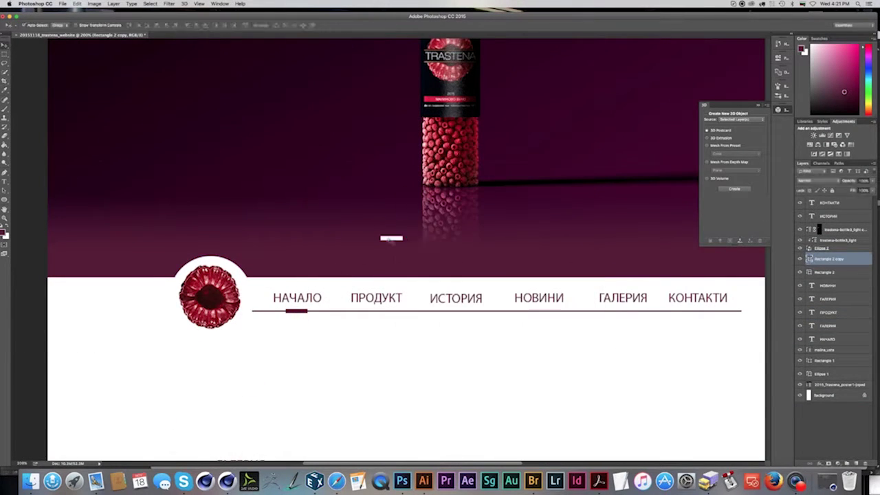
Build a white downward chevron beneath the hero bottle from slanted, horizontally flipped copies of the menu marker rectangle.
{"action": "key", "text": "Return"}
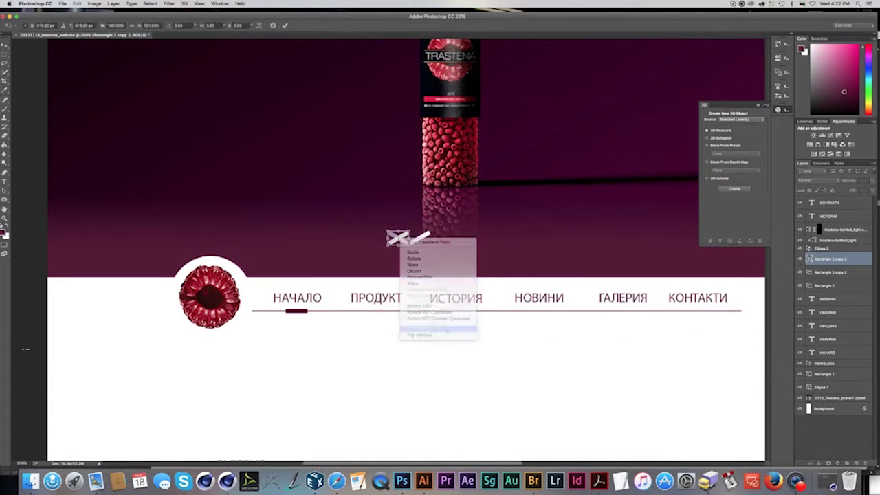
{"action": "key", "text": "super+equal"}
{"action": "key", "text": "super+minus"}
{"action": "key", "text": "super+minus"}
{"action": "key", "text": "super+minus"}
{"action": "key", "text": "super+minus"}
{"action": "key", "text": "super+equal"}
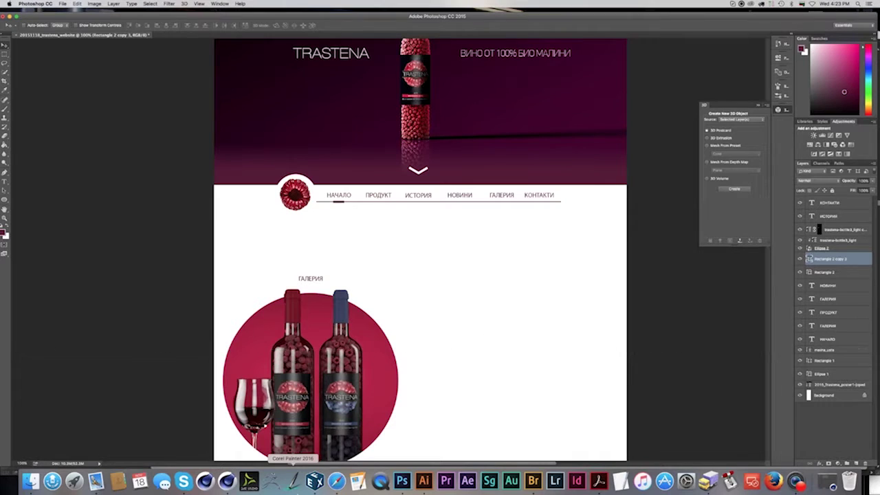
Brush the bottle layer copy's mask around the bottle necks to clean up their edges.
{"action": "scroll", "coordinate": [279, 315], "scroll_direction": "up", "scroll_amount": 6}
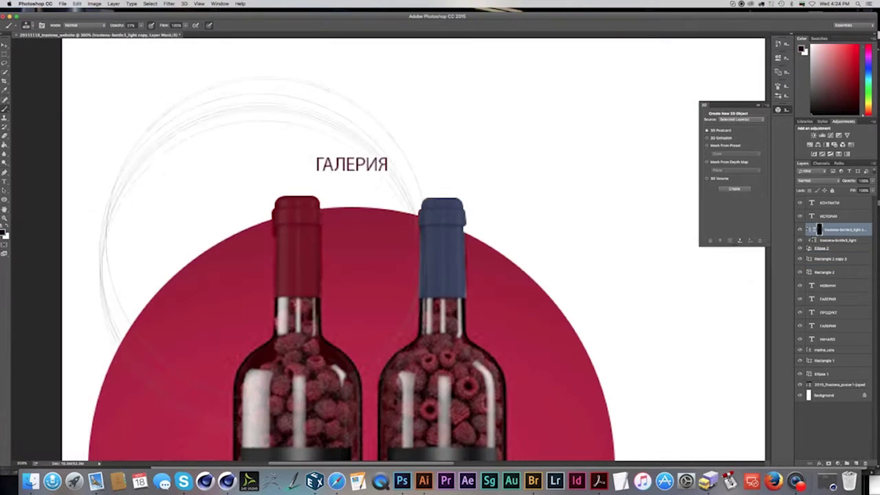
{"action": "key", "text": "b"}
{"action": "scroll", "coordinate": [275, 392], "scroll_direction": "down", "scroll_amount": 8}
{"action": "key", "text": "v"}
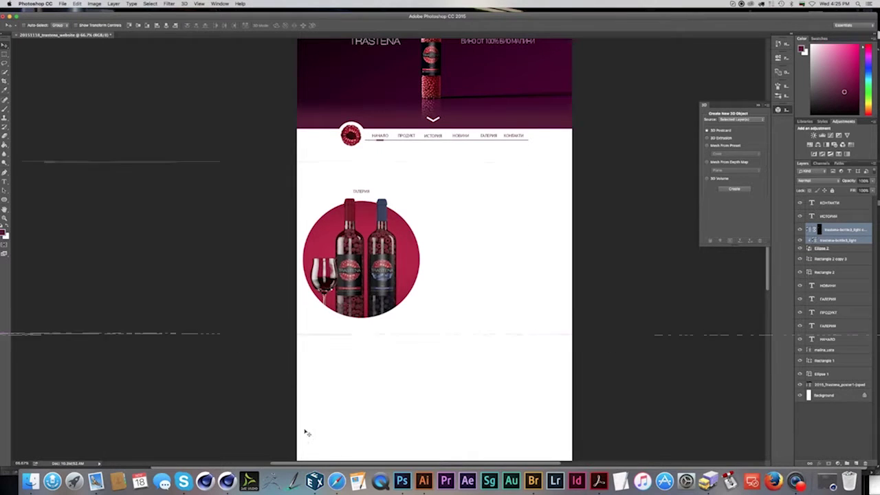
Duplicate the hero chevron, centre the copy below the bottle circle and recolour it dark.
{"action": "key", "text": "super+Tab"}
{"action": "key", "text": "space"}
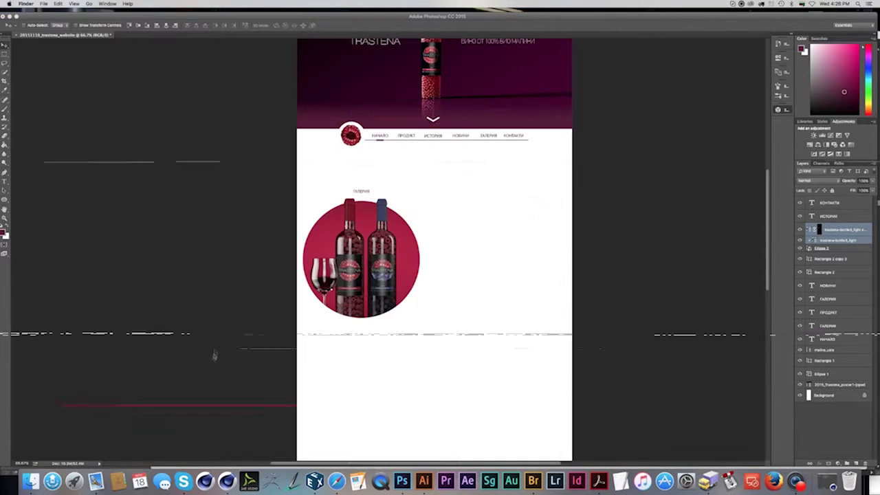
{"action": "left_click", "coordinate": [378, 141]}
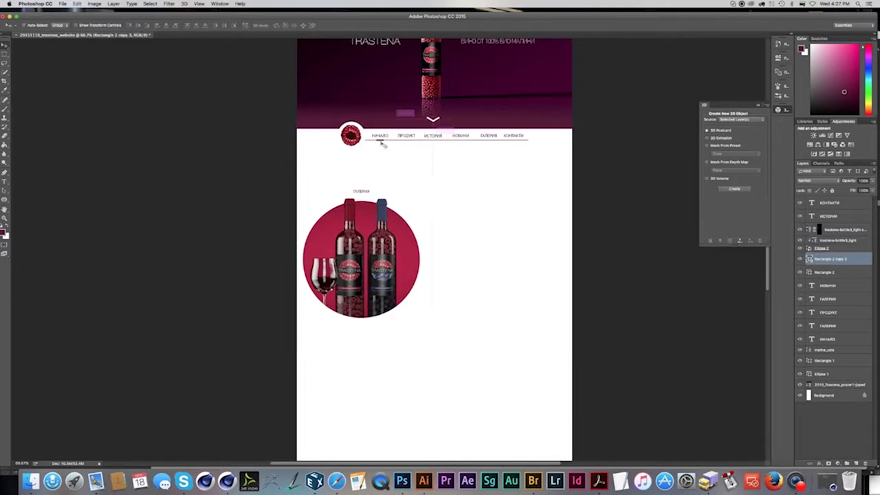
{"action": "scroll", "coordinate": [379, 141], "scroll_direction": "up", "scroll_amount": 5}
{"action": "key", "text": "Return"}
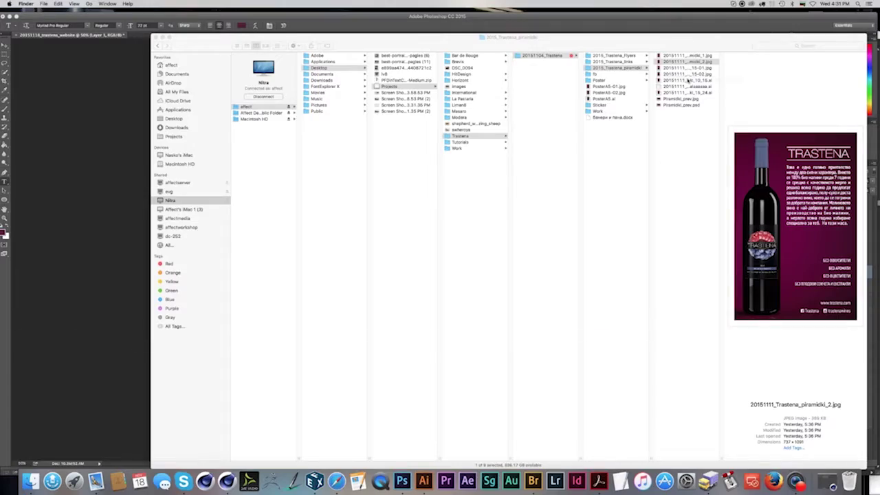
Check the Trastena piramidki artwork in Finder and place the underlined TRASTENA title graphic above the legend paragraph.
{"action": "left_click", "coordinate": [687, 81]}
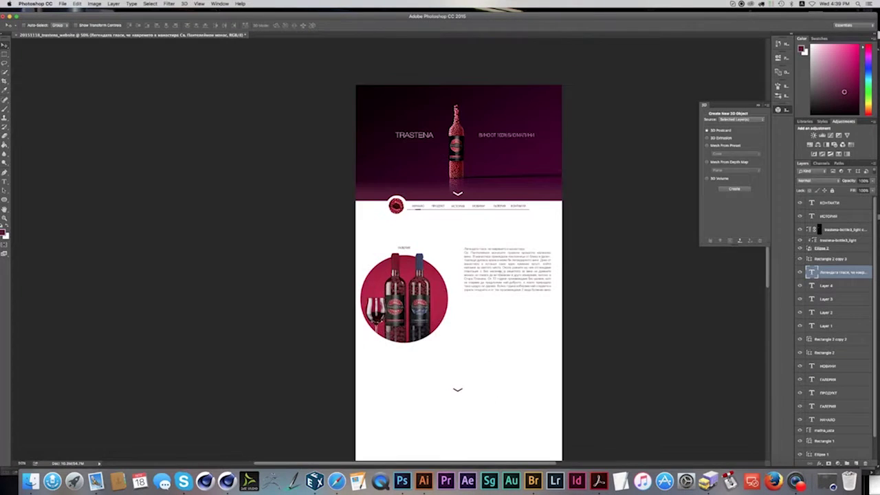
{"action": "left_click", "coordinate": [62, 3]}
{"action": "mouse_move", "coordinate": [82, 106]}
{"action": "left_click", "coordinate": [81, 128]}
{"action": "left_click", "coordinate": [462, 92]}
{"action": "left_click", "coordinate": [543, 246]}
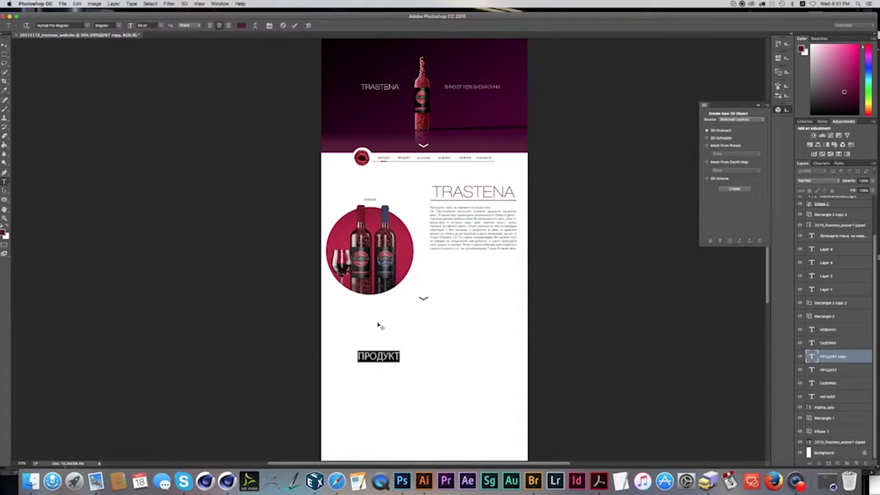
Retitle the ПРОДУКТ heading copy below the circle as ИСТОРИЯ and try an ellipse beside the TRASTENA title.
{"action": "type", "text": "ИСТОРИЯ"}
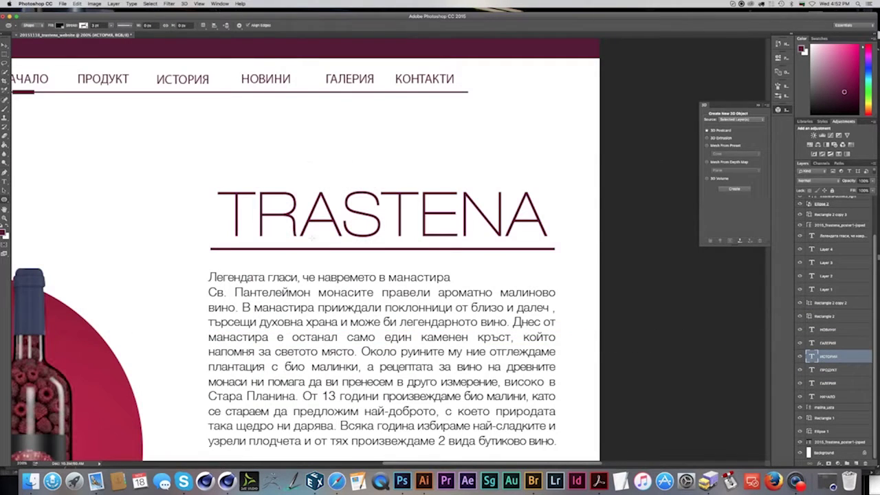
{"action": "left_click_drag", "start_coordinate": [567, 211], "coordinate": [595, 243]}
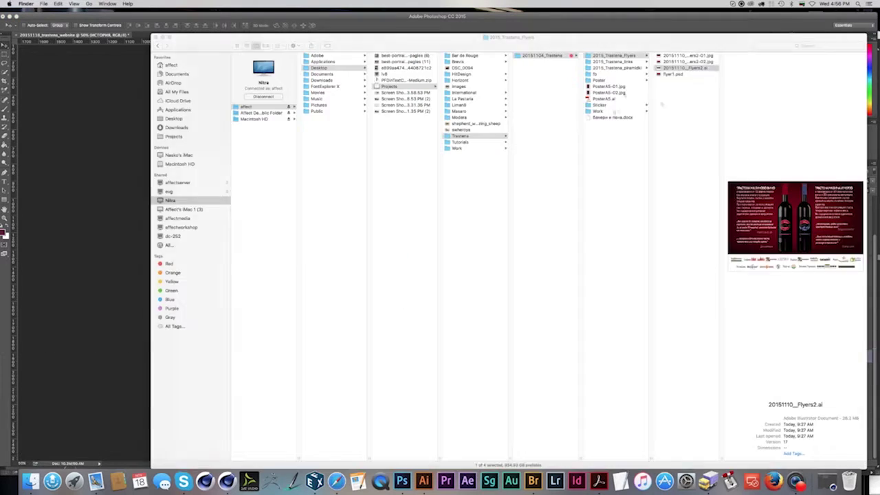
Preview the flyer files in the 2015_Trastena_Flyers folder in Finder.
{"action": "key", "text": "space"}
{"action": "key", "text": "Up"}
{"action": "key", "text": "Up"}
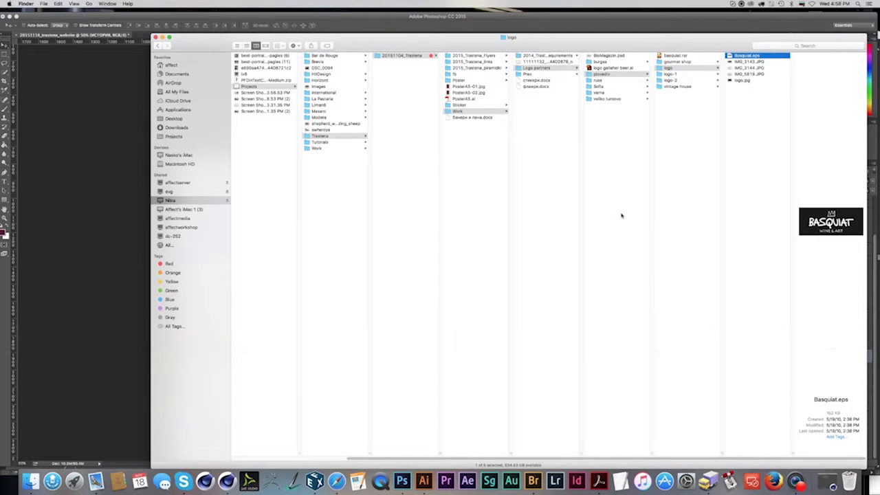
Look through the city and venue logo folders inside Logo partners and return to the website layout.
{"action": "key", "text": "Left"}
{"action": "key", "text": "Left"}
{"action": "key", "text": "Down"}
{"action": "key", "text": "Down"}
{"action": "key", "text": "Down"}
{"action": "key", "text": "Down"}
{"action": "key", "text": "Up"}
{"action": "key", "text": "Up"}
{"action": "key", "text": "Up"}
{"action": "key", "text": "Up"}
{"action": "key", "text": "Up"}
{"action": "key", "text": "Up"}
{"action": "key", "text": "Up"}
{"action": "key", "text": "Down"}
{"action": "key", "text": "Down"}
{"action": "key", "text": "Down"}
{"action": "key", "text": "Down"}
{"action": "key", "text": "Right"}
{"action": "key", "text": "Down"}
{"action": "key", "text": "Right"}
{"action": "key", "text": "Down"}
{"action": "left_click", "coordinate": [143, 369]}
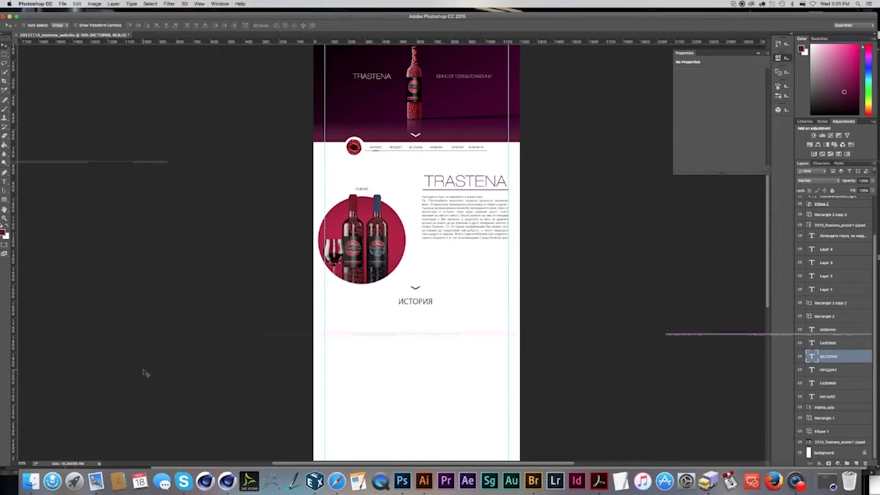
Examine the A5 poster files in Finder and sample several images from the 2015_Trastena_links folder.
{"action": "key", "text": "super+Tab"}
{"action": "left_click", "coordinate": [468, 93]}
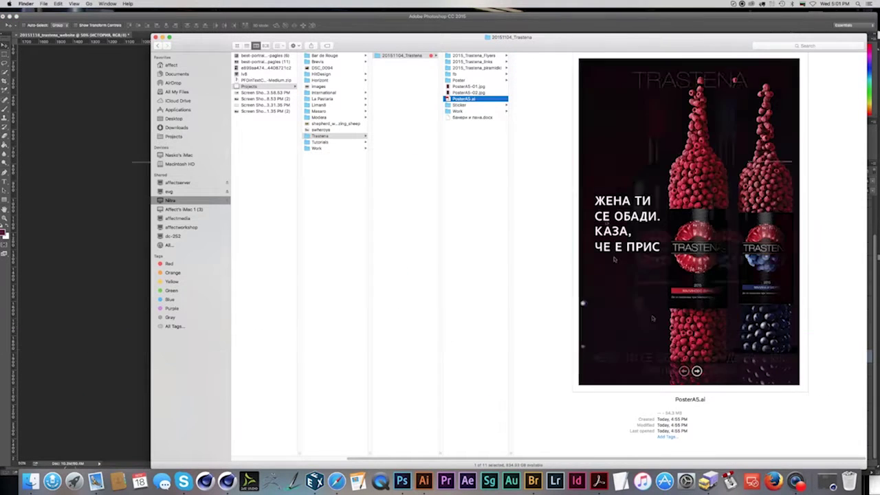
{"action": "left_click", "coordinate": [473, 61]}
{"action": "left_click", "coordinate": [546, 68]}
{"action": "left_click", "coordinate": [544, 143]}
{"action": "left_click", "coordinate": [543, 186]}
Compare the wine bottle renders in 2015_Trastena_links, from trastena2_0004.psd through trastena2_malina.psd to trastena2.psd.
{"action": "key", "text": "Down"}
{"action": "key", "text": "Down"}
{"action": "key", "text": "Down"}
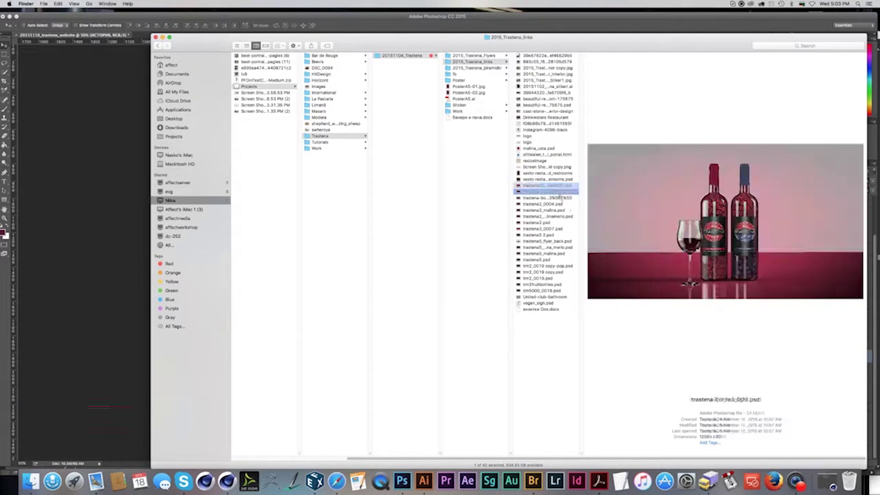
{"action": "key", "text": "space"}
{"action": "key", "text": "space"}
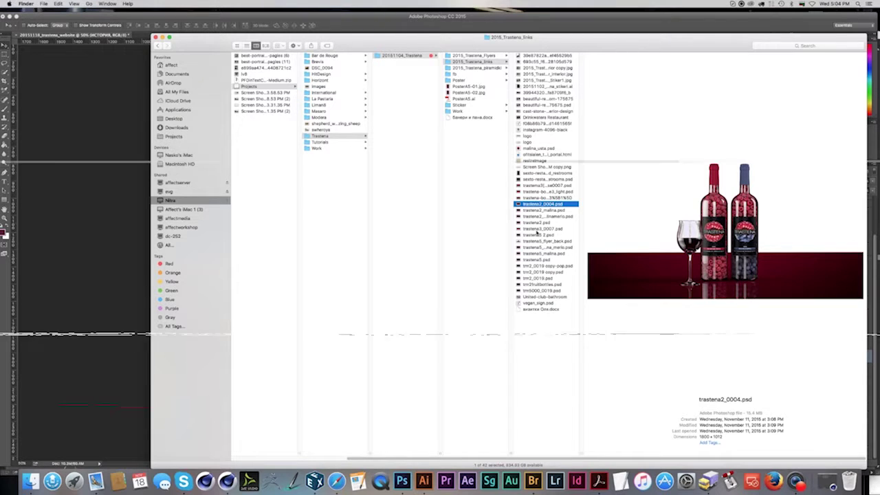
{"action": "key", "text": "Down"}
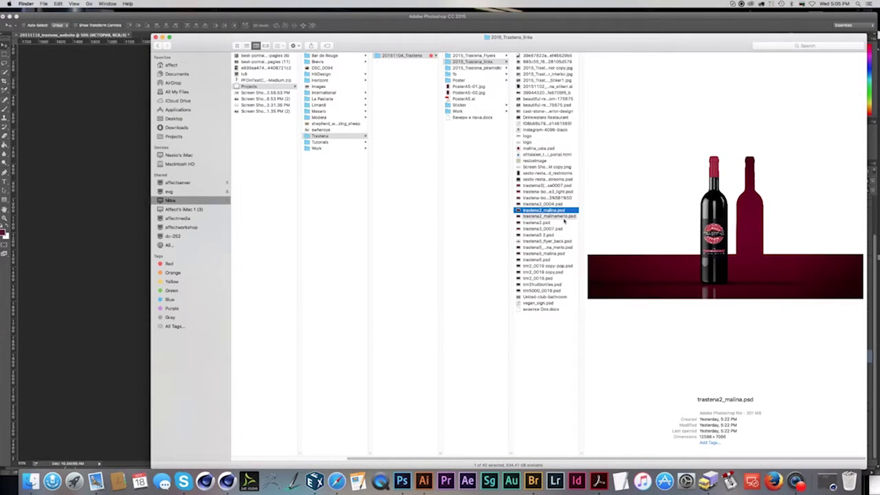
{"action": "key", "text": "Down"}
{"action": "key", "text": "Down"}
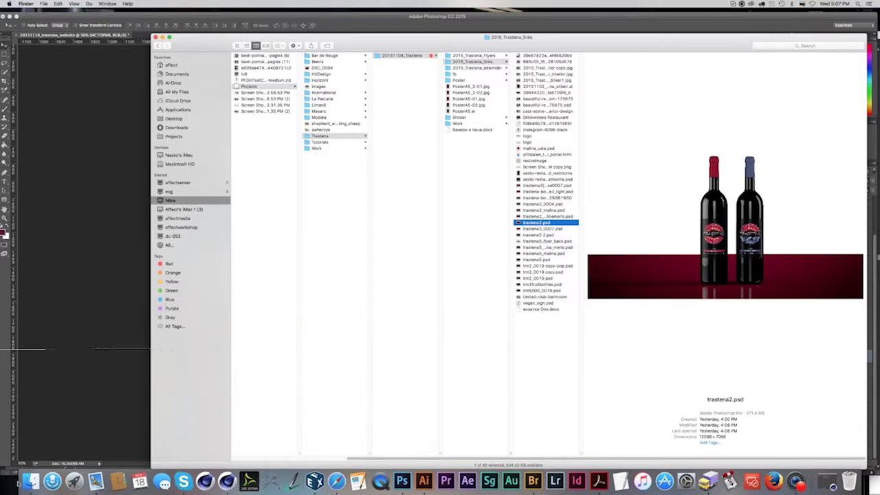
Open the Prev folder inside Work and preview the Trastena flyer mockups.
{"action": "left_click", "coordinate": [546, 296]}
{"action": "left_click", "coordinate": [458, 123]}
{"action": "left_click", "coordinate": [528, 73]}
{"action": "left_click", "coordinate": [605, 62]}
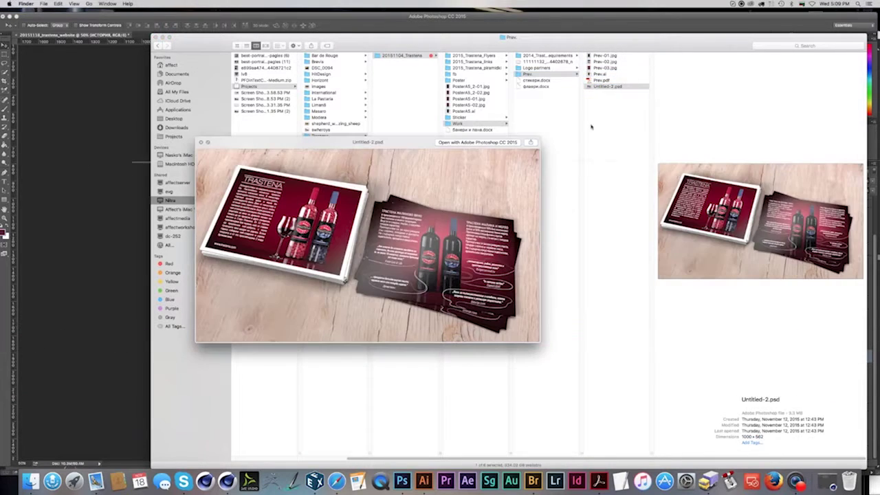
Compare the PosterA5 and PosterA5_2 JPG versions and browse up to the contents of the 2015_Trastena_Flyers folder.
{"action": "left_click", "coordinate": [470, 98]}
{"action": "key", "text": "Up"}
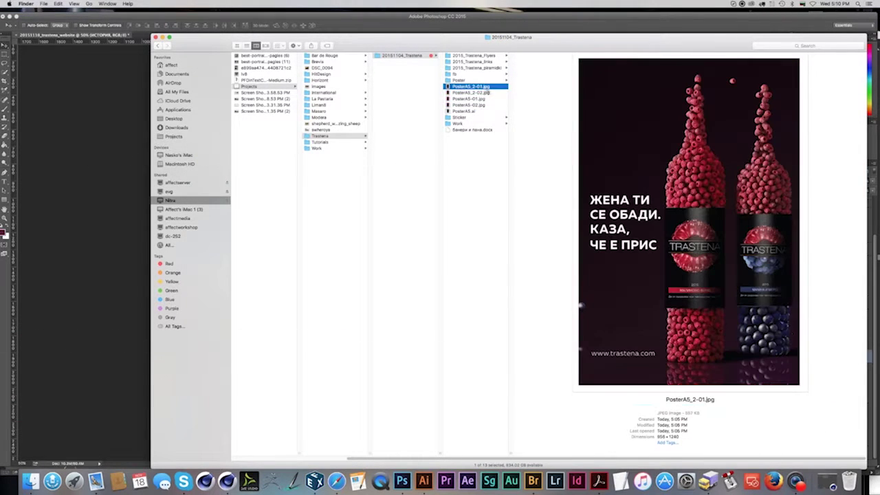
{"action": "key", "text": "Up"}
{"action": "key", "text": "Up"}
{"action": "key", "text": "Up"}
{"action": "key", "text": "Up"}
{"action": "key", "text": "Up"}
{"action": "key", "text": "Right"}
{"action": "key", "text": "Down"}
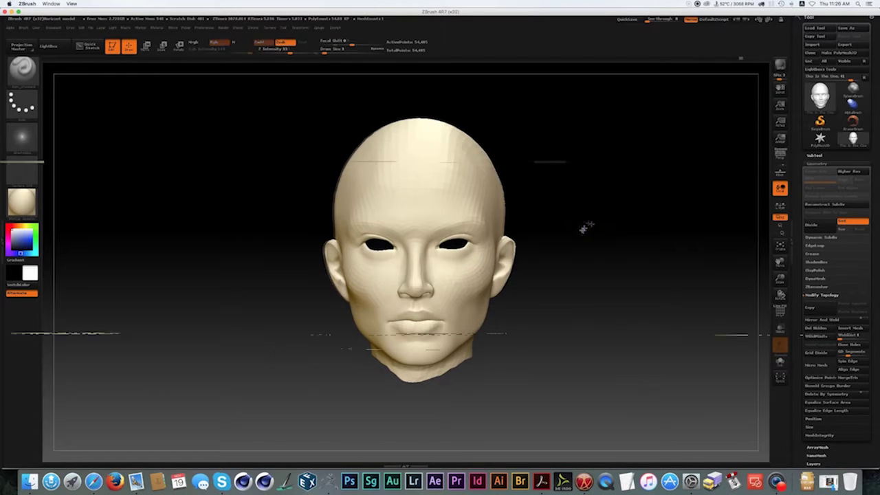
Switch to the ZBrush head model, frame it and adjust the eye opening with the Move brush.
{"action": "key", "text": "f"}
{"action": "key", "text": "space"}
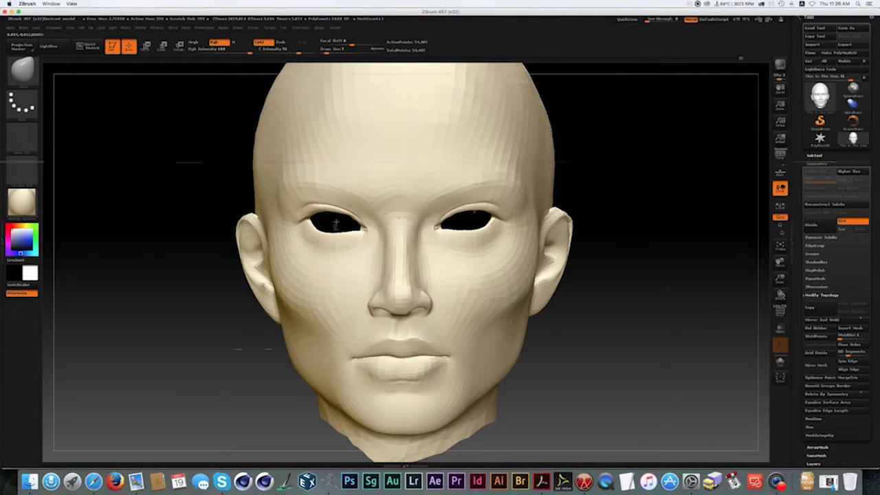
{"action": "left_click_drag", "start_coordinate": [468, 222], "coordinate": [626, 230]}
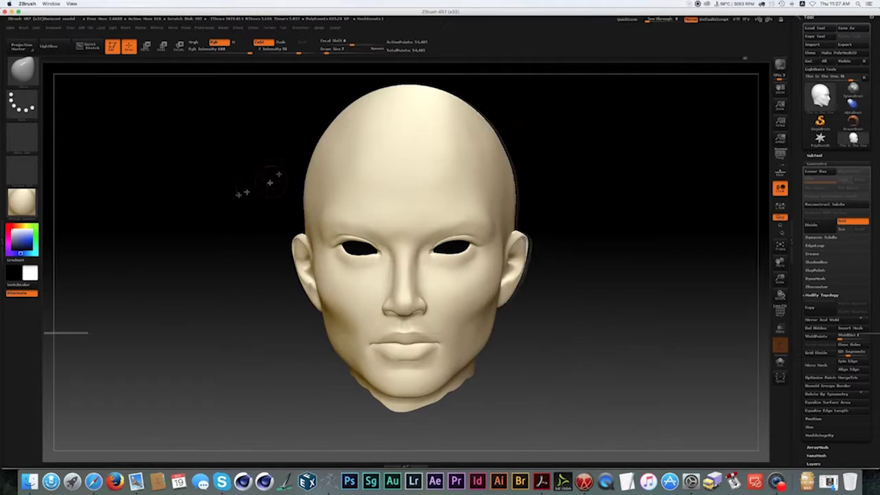
Refine the lips and the line between them on the head, working from three-quarter, front and profile views.
{"action": "left_click_drag", "start_coordinate": [269, 183], "coordinate": [420, 209]}
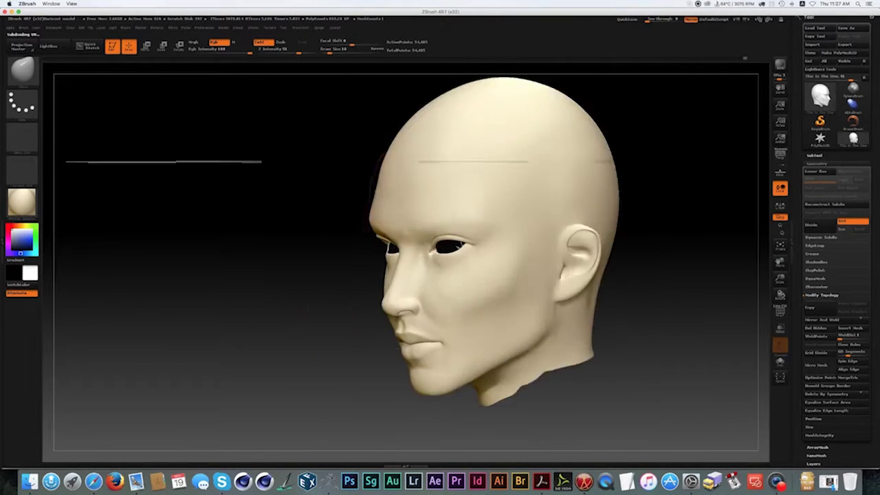
{"action": "left_click_drag", "start_coordinate": [368, 192], "coordinate": [547, 199]}
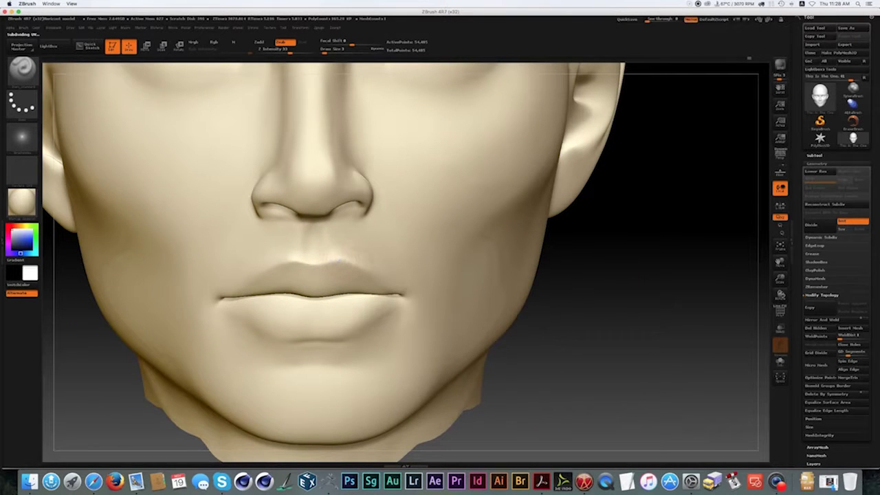
{"action": "left_click_drag", "start_coordinate": [573, 268], "coordinate": [431, 268]}
{"action": "mouse_move", "coordinate": [386, 291]}
{"action": "left_mouse_down"}
{"action": "mouse_move", "coordinate": [320, 300]}
{"action": "mouse_move", "coordinate": [364, 278]}
{"action": "mouse_move", "coordinate": [413, 281]}
{"action": "mouse_move", "coordinate": [358, 282]}
{"action": "mouse_move", "coordinate": [426, 281]}
{"action": "mouse_move", "coordinate": [661, 253]}
{"action": "mouse_move", "coordinate": [629, 206]}
{"action": "mouse_move", "coordinate": [599, 232]}
{"action": "mouse_move", "coordinate": [624, 216]}
{"action": "mouse_move", "coordinate": [717, 228]}
{"action": "left_mouse_up"}
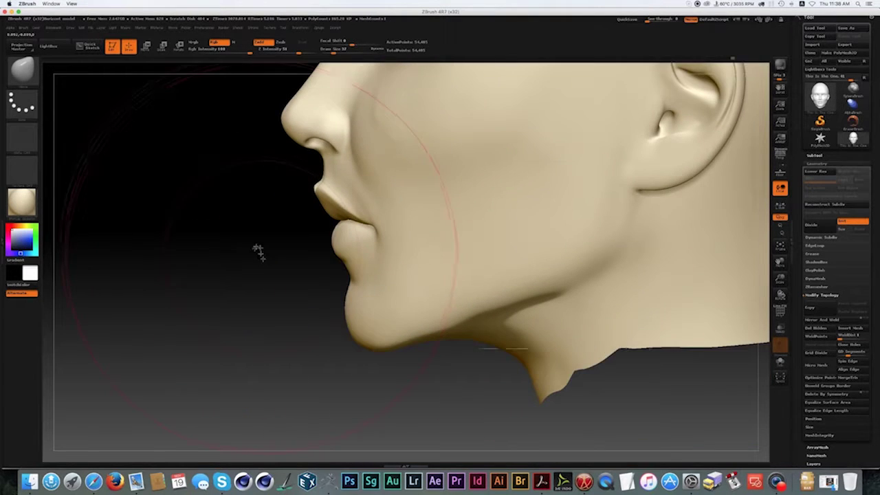
Reshape the lips from the front and from above using the Move brush with draw size 4 and focal shift -23.
{"action": "right_click", "coordinate": [258, 251]}
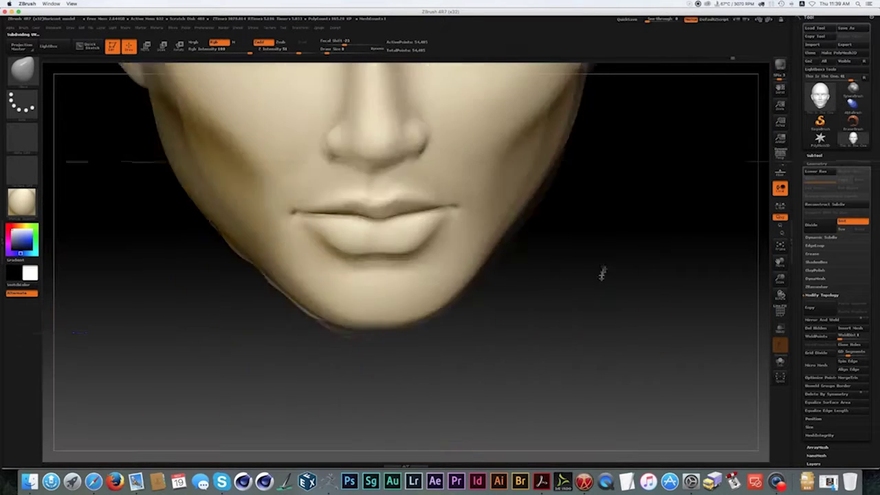
{"action": "left_click_drag", "start_coordinate": [602, 274], "coordinate": [495, 334]}
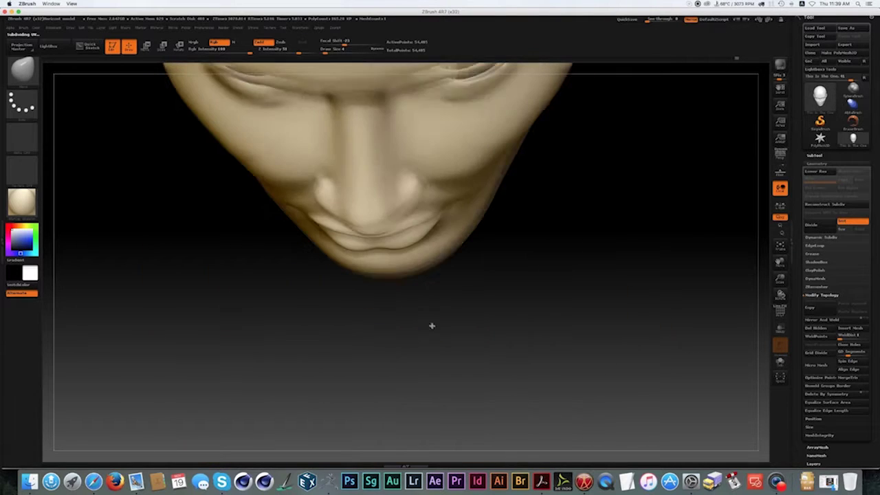
{"action": "mouse_move", "coordinate": [378, 250]}
{"action": "left_mouse_down"}
{"action": "mouse_move", "coordinate": [673, 256]}
{"action": "mouse_move", "coordinate": [364, 247]}
{"action": "left_mouse_up"}
{"action": "left_click_drag", "start_coordinate": [703, 205], "coordinate": [585, 246]}
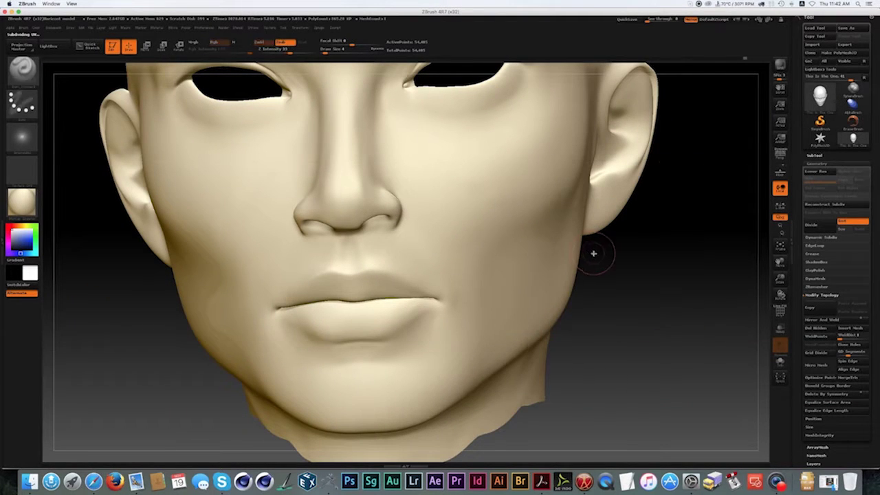
Adjust the projection of the lips in profile with the Move brush, setting the draw size to 4.
{"action": "key", "text": "space"}
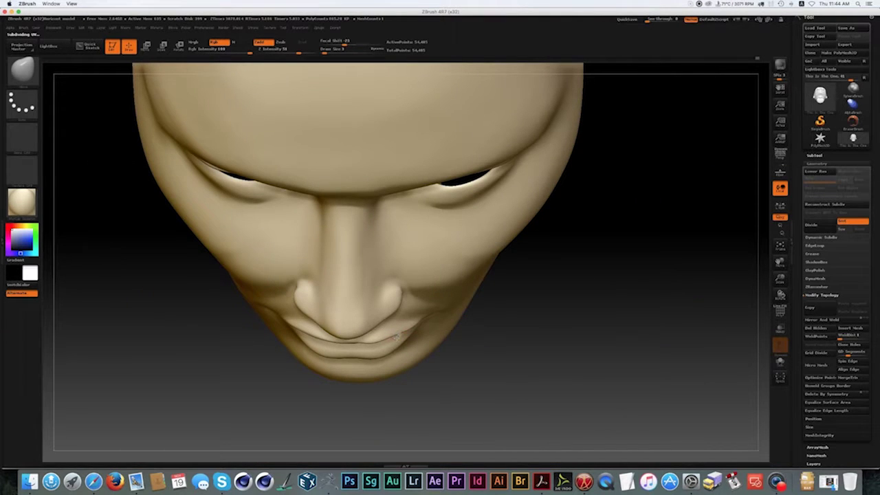
{"action": "left_click_drag", "start_coordinate": [438, 330], "coordinate": [303, 332]}
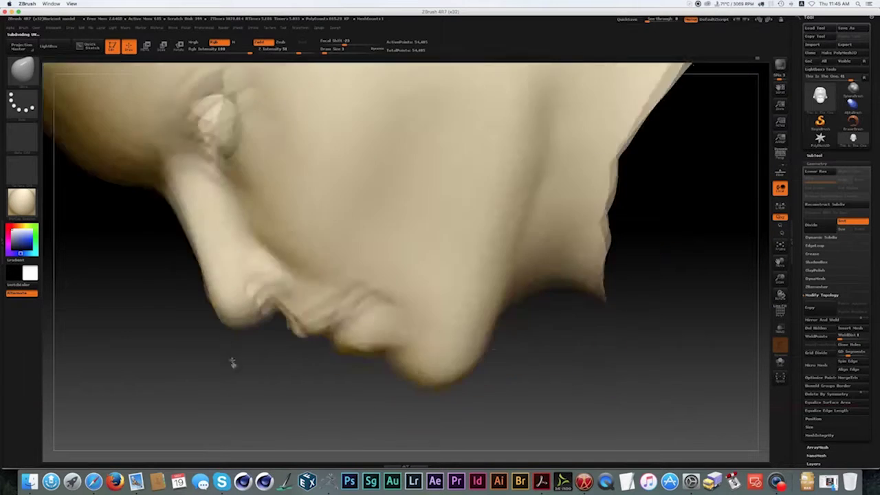
{"action": "left_click_drag", "start_coordinate": [232, 360], "coordinate": [302, 319]}
{"action": "right_click", "coordinate": [302, 319]}
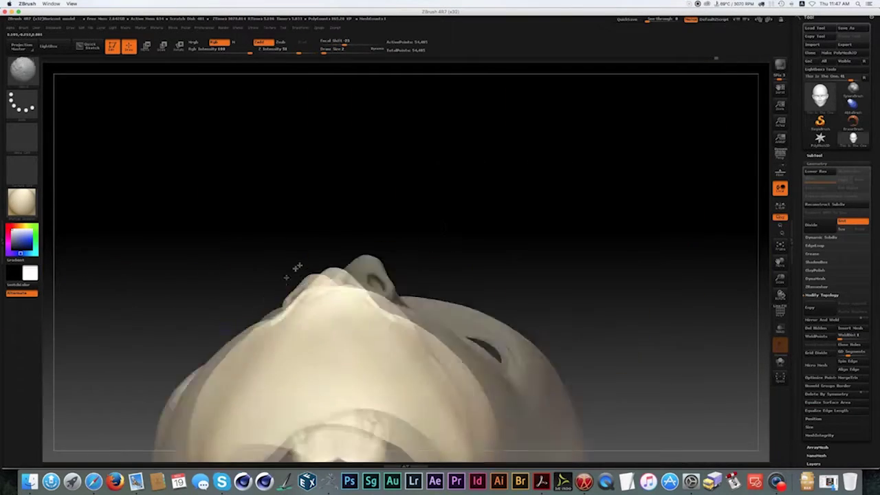
{"action": "mouse_move", "coordinate": [297, 266]}
{"action": "left_mouse_down"}
{"action": "mouse_move", "coordinate": [429, 281]}
{"action": "mouse_move", "coordinate": [232, 295]}
{"action": "mouse_move", "coordinate": [246, 297]}
{"action": "left_mouse_up"}
{"action": "key", "text": "space"}
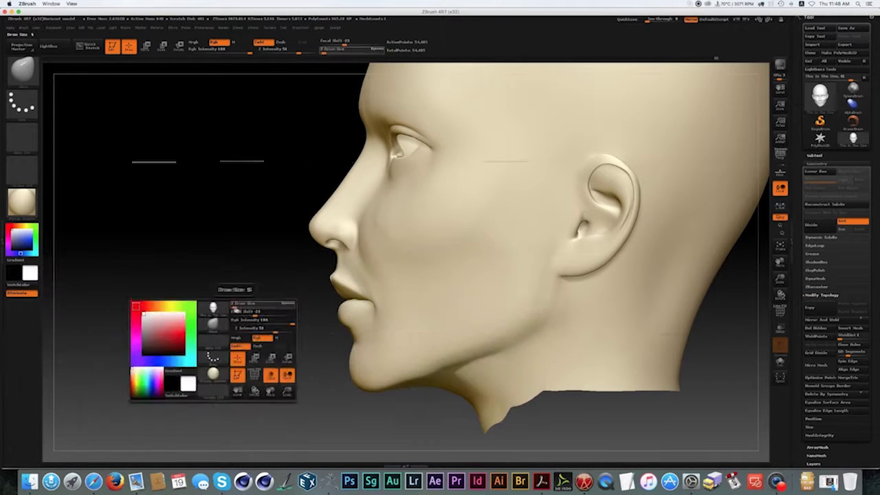
{"action": "left_click_drag", "start_coordinate": [338, 283], "coordinate": [311, 299]}
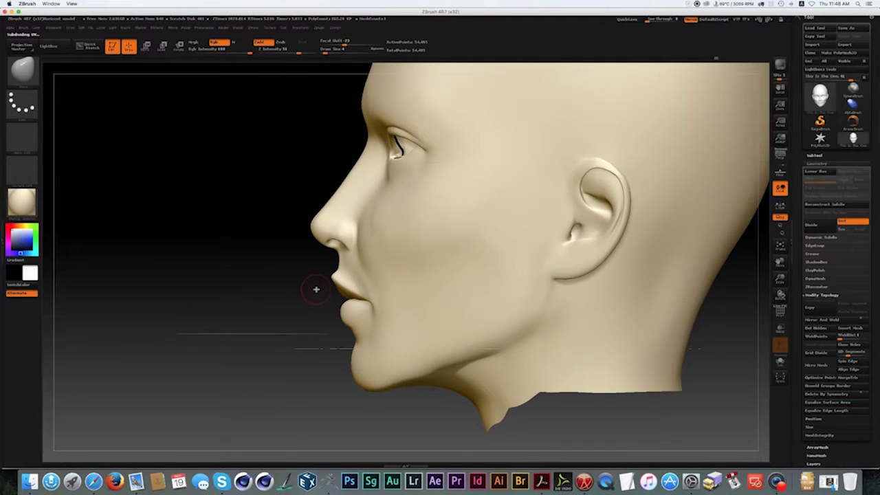
Adjust the upper lip's outline from the front at the lower subdivision level and return to the higher one.
{"action": "left_click_drag", "start_coordinate": [287, 289], "coordinate": [427, 278]}
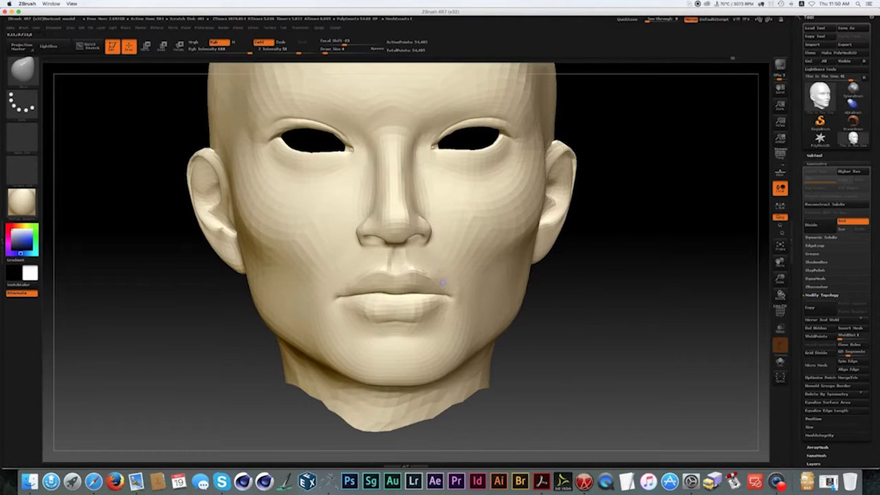
{"action": "mouse_move", "coordinate": [435, 276]}
{"action": "left_mouse_down"}
{"action": "mouse_move", "coordinate": [453, 278]}
{"action": "mouse_move", "coordinate": [434, 276]}
{"action": "left_mouse_up"}
{"action": "scroll", "coordinate": [435, 277], "scroll_direction": "down", "scroll_amount": 3}
{"action": "left_click_drag", "start_coordinate": [497, 333], "coordinate": [369, 275]}
{"action": "scroll", "coordinate": [603, 241], "scroll_direction": "up", "scroll_amount": 3}
{"action": "scroll", "coordinate": [394, 292], "scroll_direction": "up", "scroll_amount": 2}
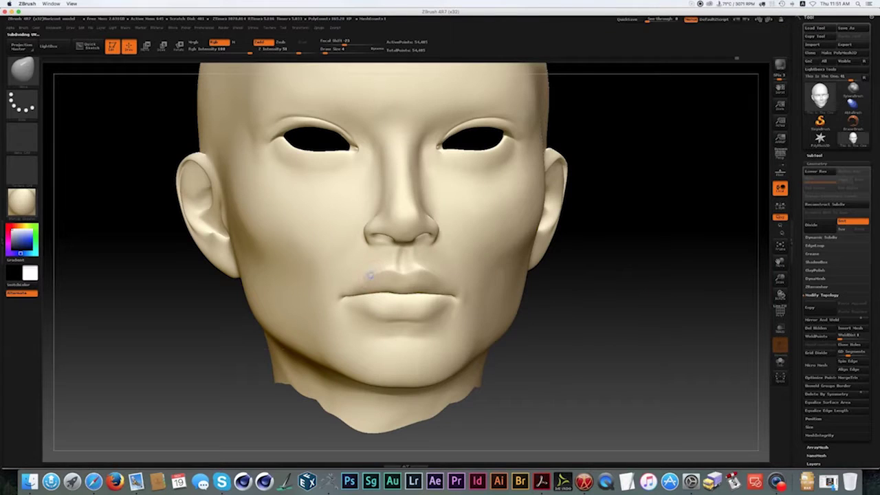
Render the whole head from the front with the Best Preview Render.
{"action": "scroll", "coordinate": [573, 284], "scroll_direction": "down", "scroll_amount": 4}
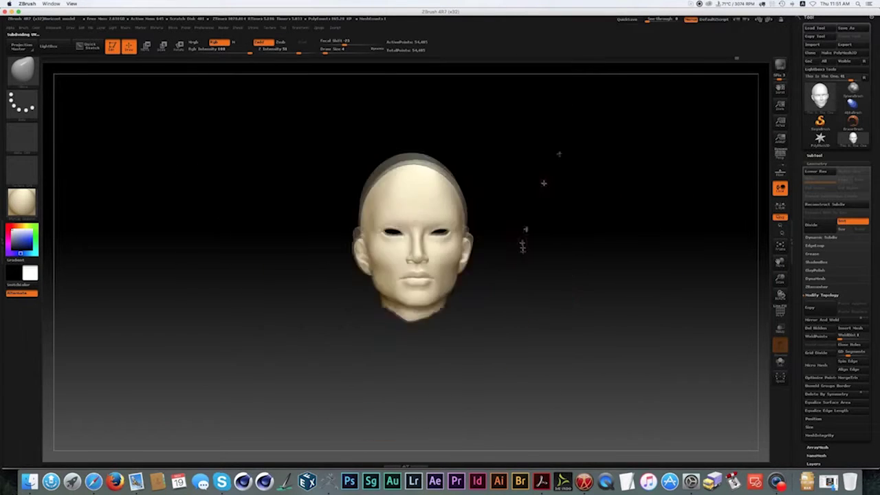
{"action": "scroll", "coordinate": [522, 240], "scroll_direction": "up", "scroll_amount": 3}
{"action": "left_click", "coordinate": [780, 63]}
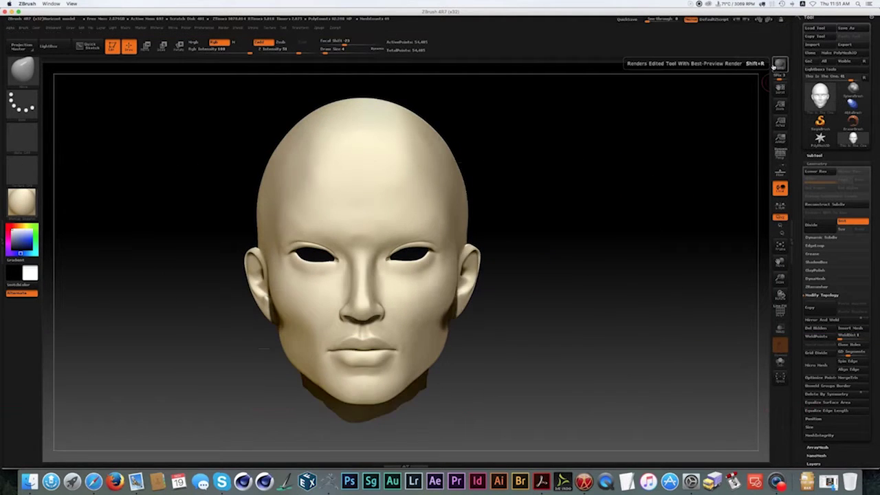
Reshape the lower lip and mouth corners from front and side views with the Move brush at draw size 7.
{"action": "right_click", "coordinate": [609, 314]}
{"action": "left_click_drag", "start_coordinate": [625, 246], "coordinate": [544, 315]}
{"action": "right_click", "coordinate": [420, 334]}
{"action": "left_click_drag", "start_coordinate": [420, 330], "coordinate": [402, 327]}
{"action": "right_click", "coordinate": [302, 361]}
{"action": "left_click_drag", "start_coordinate": [303, 361], "coordinate": [440, 343]}
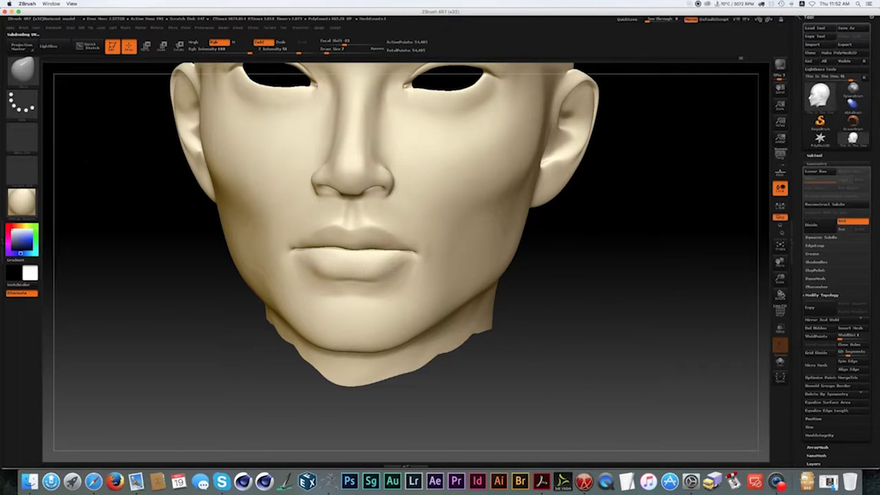
{"action": "left_click_drag", "start_coordinate": [481, 281], "coordinate": [511, 281]}
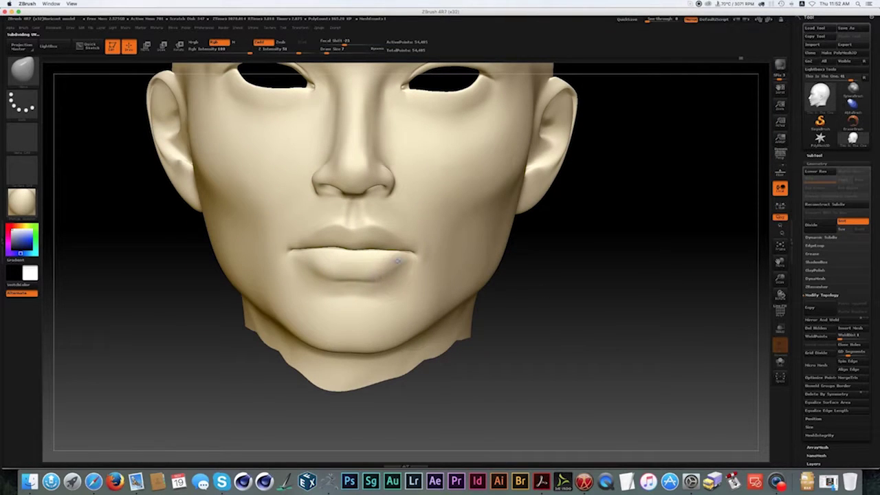
{"action": "left_click_drag", "start_coordinate": [337, 262], "coordinate": [390, 256]}
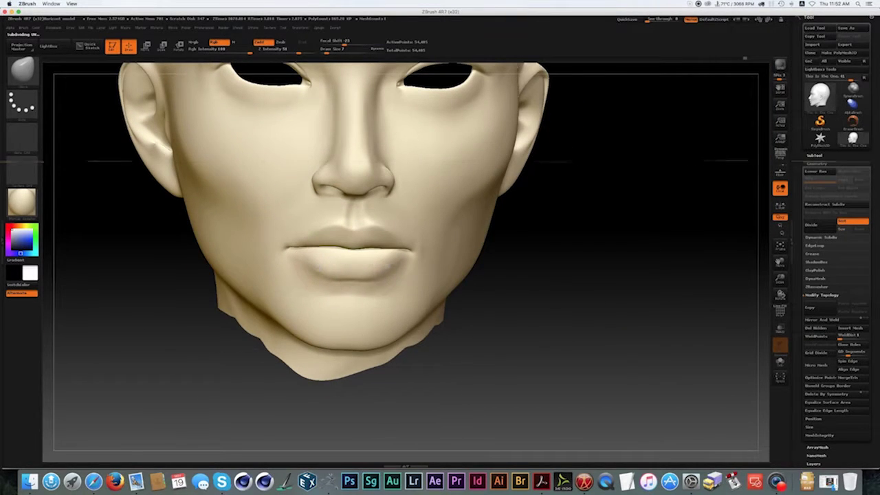
{"action": "mouse_move", "coordinate": [530, 279]}
{"action": "left_mouse_down"}
{"action": "mouse_move", "coordinate": [506, 288]}
{"action": "mouse_move", "coordinate": [547, 284]}
{"action": "left_mouse_up"}
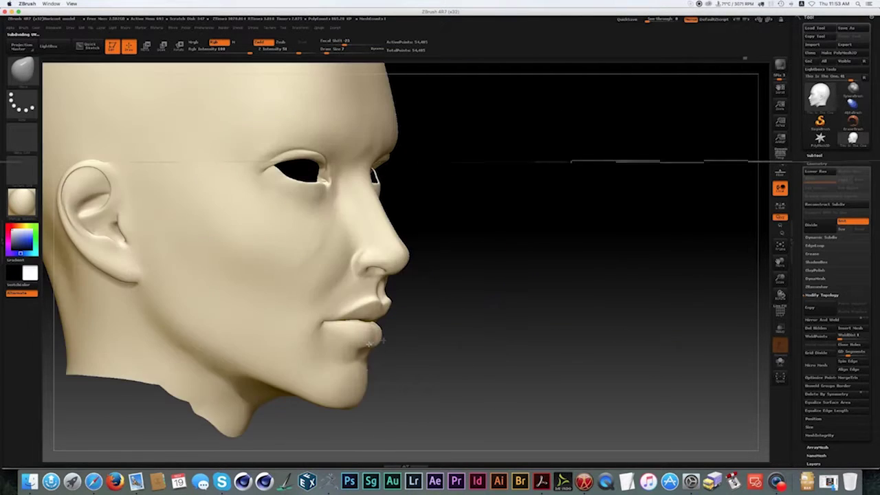
{"action": "left_click_drag", "start_coordinate": [358, 323], "coordinate": [367, 344]}
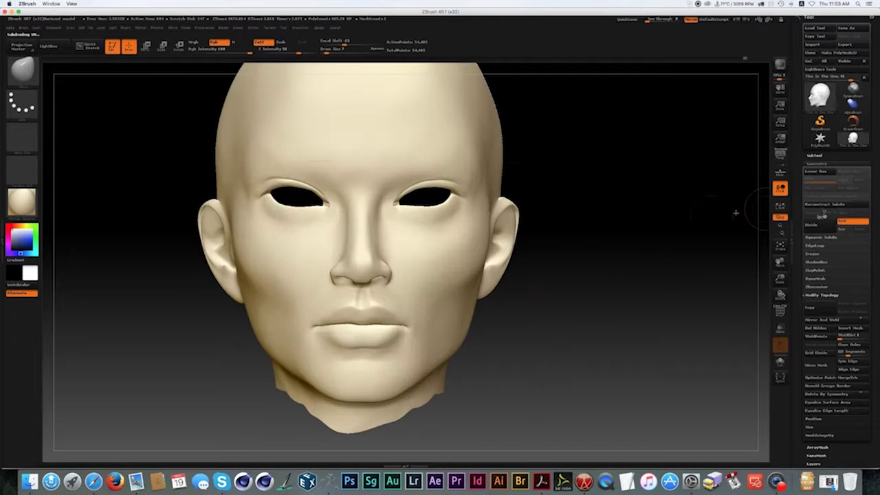
Smooth the upper lip at the lower subdivision level, checking its shape at the higher level.
{"action": "key", "text": "shift+d"}
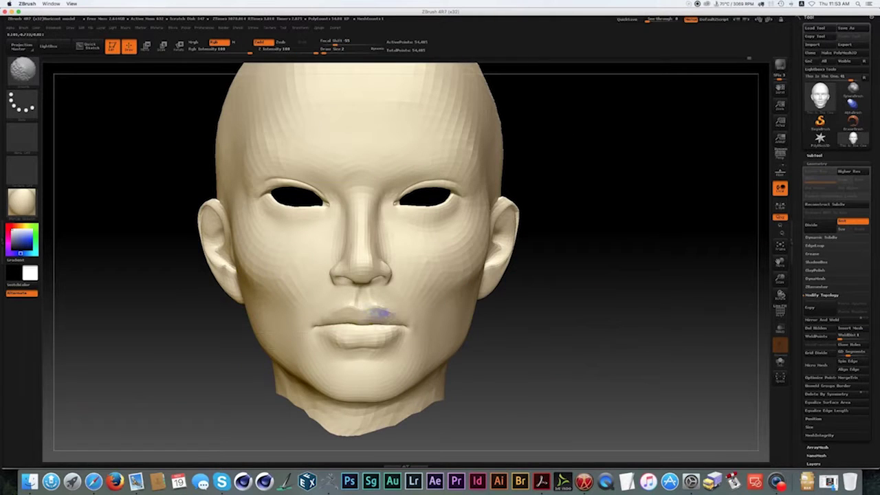
{"action": "key", "text": "d"}
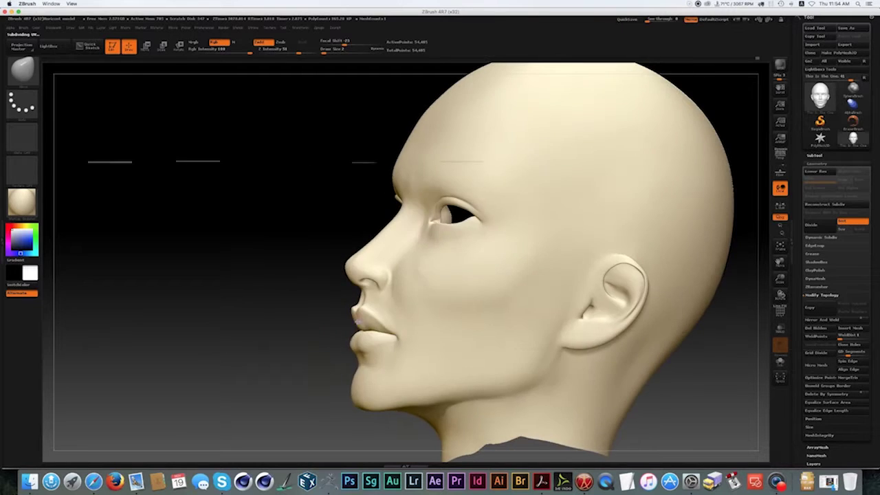
{"action": "key", "text": "shift+d"}
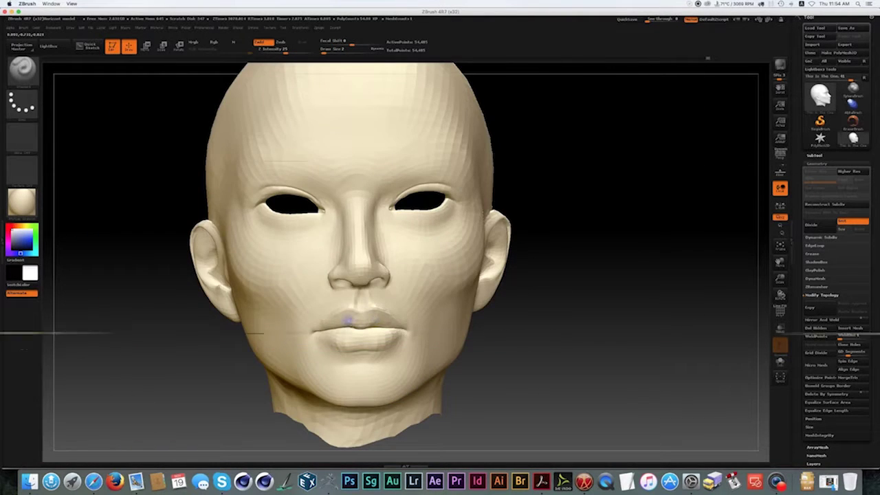
Build up the upper lip with the Standard brush at draw size 3 and Z intensity 25.
{"action": "key", "text": "space"}
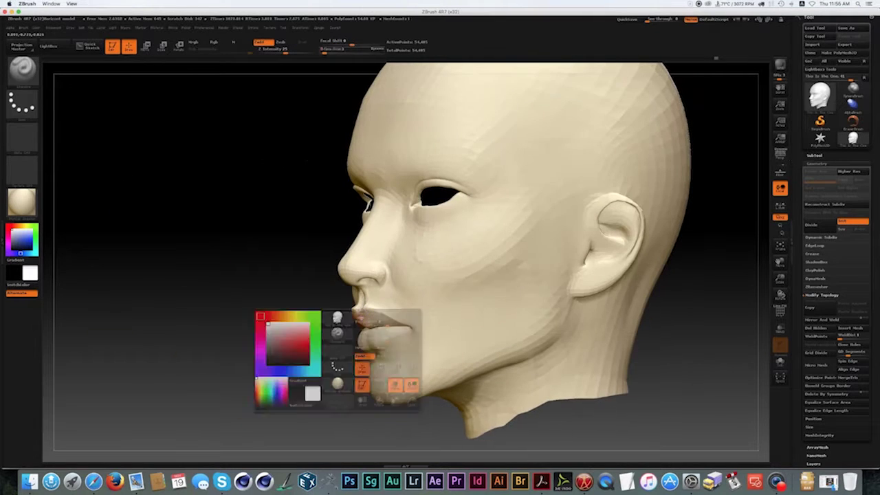
{"action": "mouse_move", "coordinate": [374, 316]}
{"action": "left_mouse_down"}
{"action": "mouse_move", "coordinate": [413, 318]}
{"action": "mouse_move", "coordinate": [336, 319]}
{"action": "mouse_move", "coordinate": [385, 309]}
{"action": "left_mouse_up"}
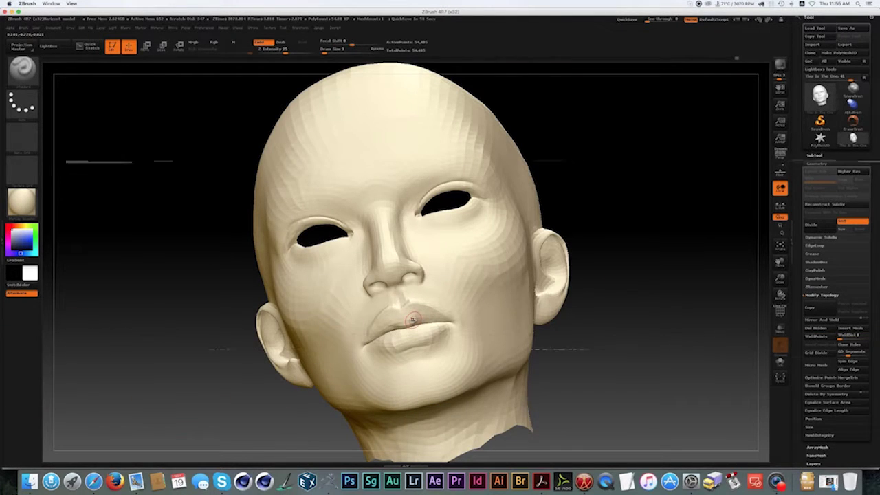
{"action": "mouse_move", "coordinate": [413, 319]}
{"action": "left_mouse_down"}
{"action": "mouse_move", "coordinate": [644, 305]}
{"action": "mouse_move", "coordinate": [522, 309]}
{"action": "mouse_move", "coordinate": [481, 358]}
{"action": "mouse_move", "coordinate": [399, 328]}
{"action": "mouse_move", "coordinate": [619, 313]}
{"action": "mouse_move", "coordinate": [527, 320]}
{"action": "mouse_move", "coordinate": [545, 306]}
{"action": "left_mouse_up"}
Switch brushes to smooth the lips and refine the face with the Move brush at draw size 6.
{"action": "key", "text": "shift+d"}
{"action": "key", "text": "b"}
{"action": "left_click", "coordinate": [540, 304]}
{"action": "mouse_move", "coordinate": [439, 317]}
{"action": "left_mouse_down"}
{"action": "mouse_move", "coordinate": [403, 348]}
{"action": "mouse_move", "coordinate": [422, 322]}
{"action": "mouse_move", "coordinate": [515, 291]}
{"action": "left_mouse_up"}
{"action": "key", "text": "space"}
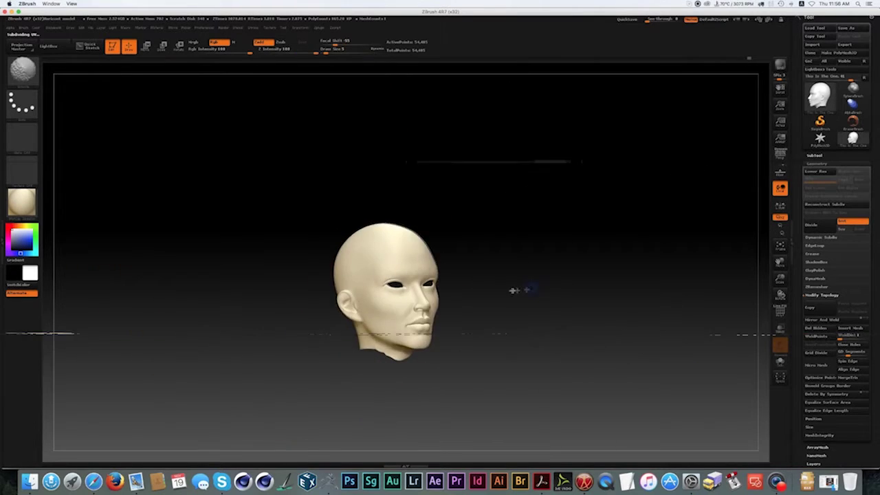
{"action": "key", "text": "f"}
{"action": "left_click_drag", "start_coordinate": [563, 337], "coordinate": [510, 323]}
{"action": "key", "text": "space"}
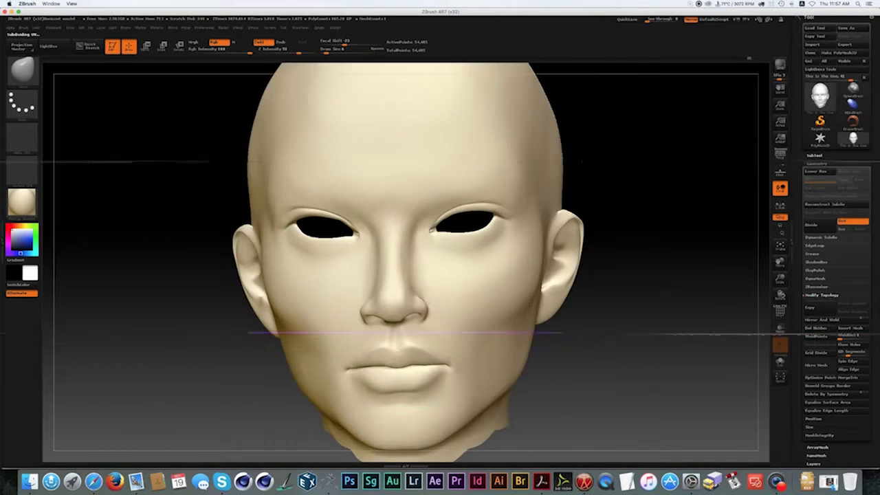
{"action": "left_click_drag", "start_coordinate": [581, 333], "coordinate": [622, 273]}
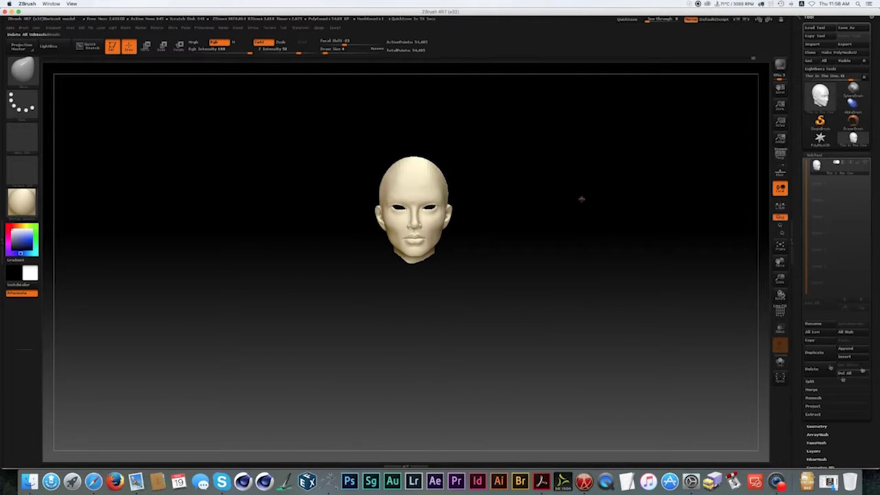
Export the head mesh in OBJ format as This Is The One-two.
{"action": "left_click", "coordinate": [845, 348]}
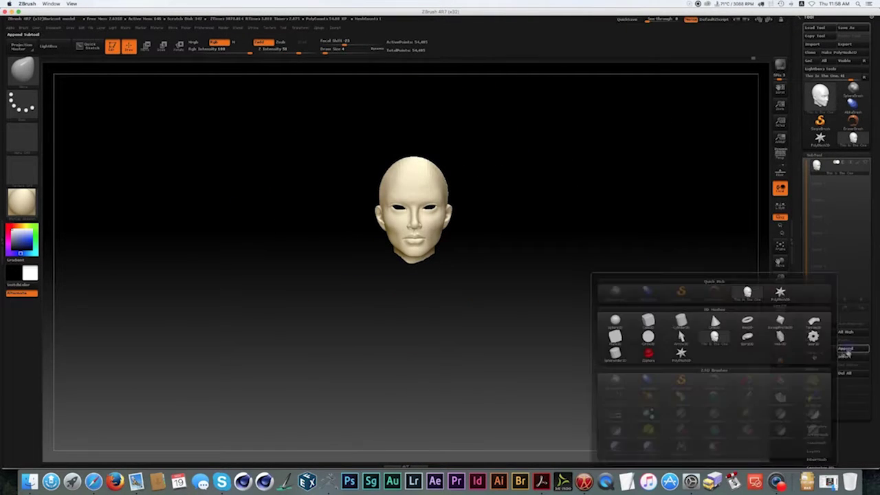
{"action": "left_click", "coordinate": [845, 44]}
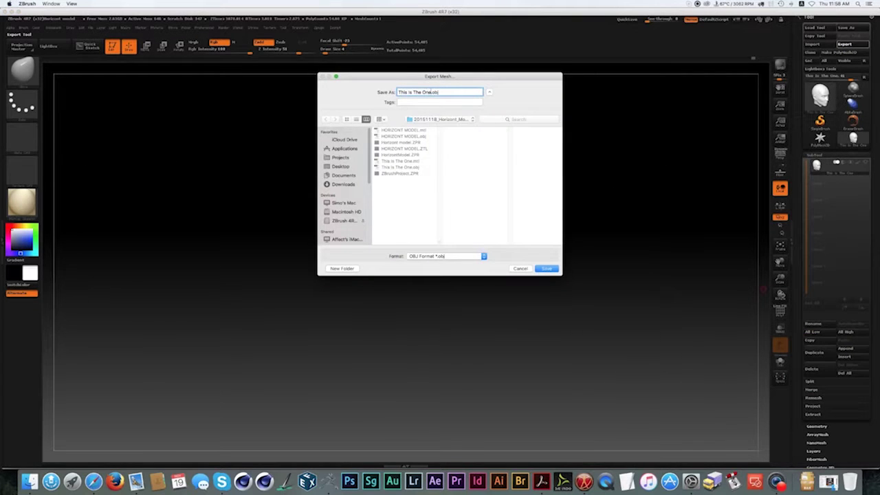
{"action": "key", "text": "Return"}
Try to bring in the full-body mesh This Is The One.obj alongside the head, and restore the head mesh.
{"action": "left_click", "coordinate": [846, 348]}
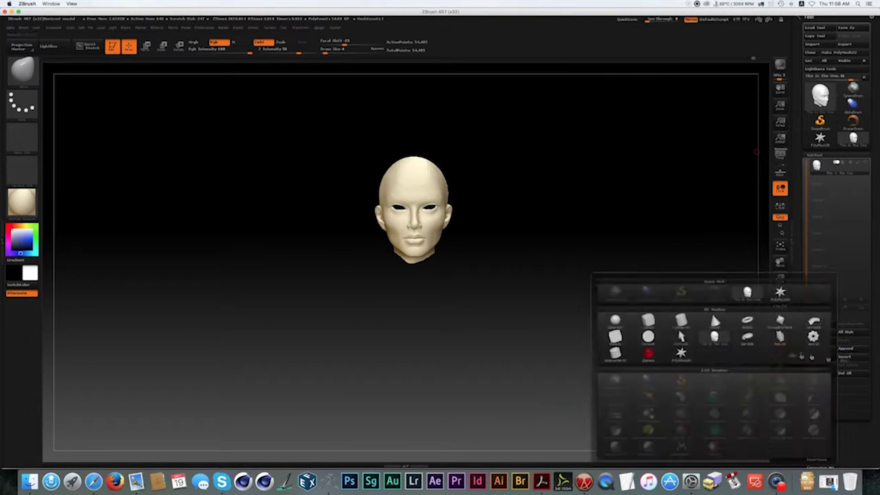
{"action": "left_click", "coordinate": [813, 44]}
{"action": "left_click", "coordinate": [412, 150]}
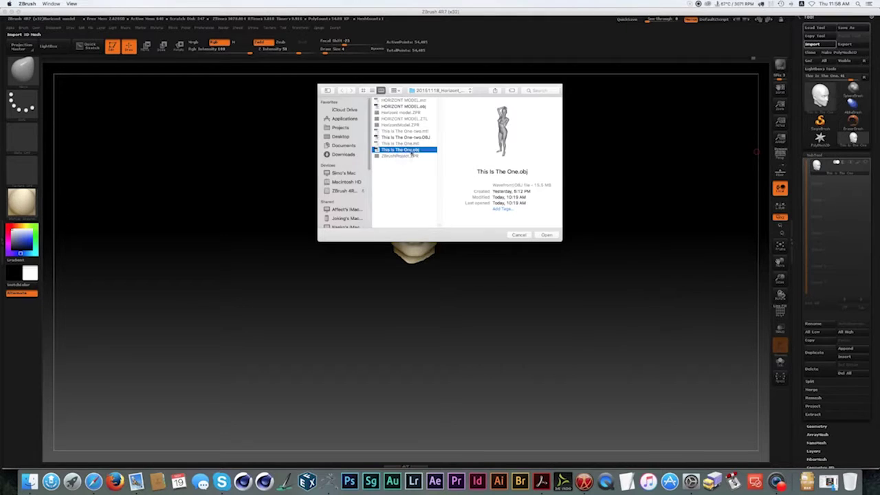
{"action": "key", "text": "Return"}
{"action": "left_click", "coordinate": [418, 158]}
{"action": "left_click", "coordinate": [845, 349]}
{"action": "left_click", "coordinate": [711, 312]}
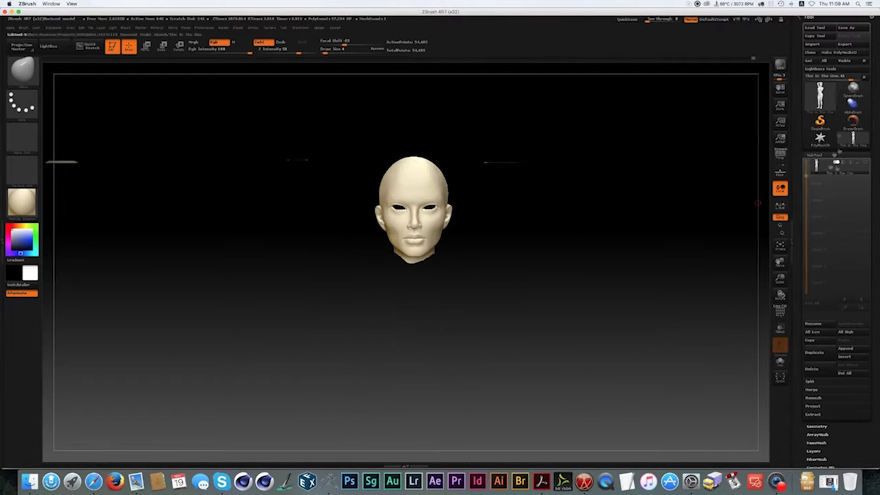
{"action": "left_click", "coordinate": [813, 44]}
{"action": "left_click", "coordinate": [534, 240]}
Reshape the eyelids and eye corners with the Move brush, reducing the draw size from 14 to 7.
{"action": "key", "text": "space"}
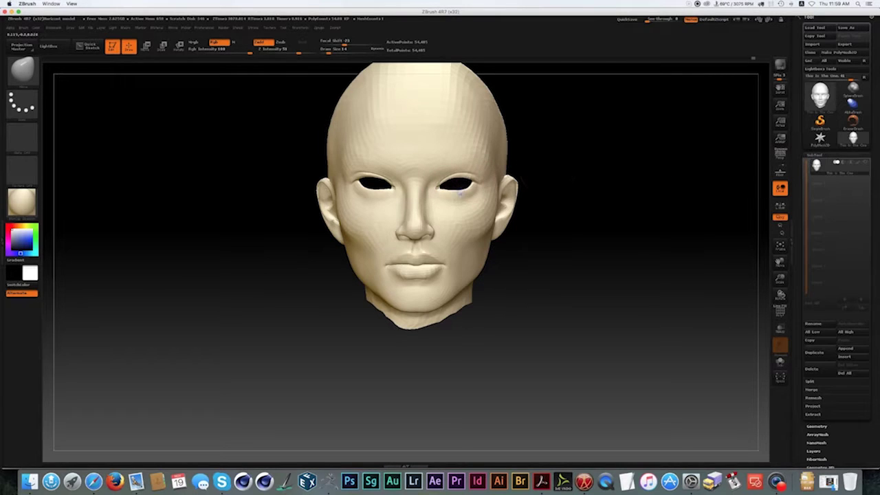
{"action": "key", "text": "space"}
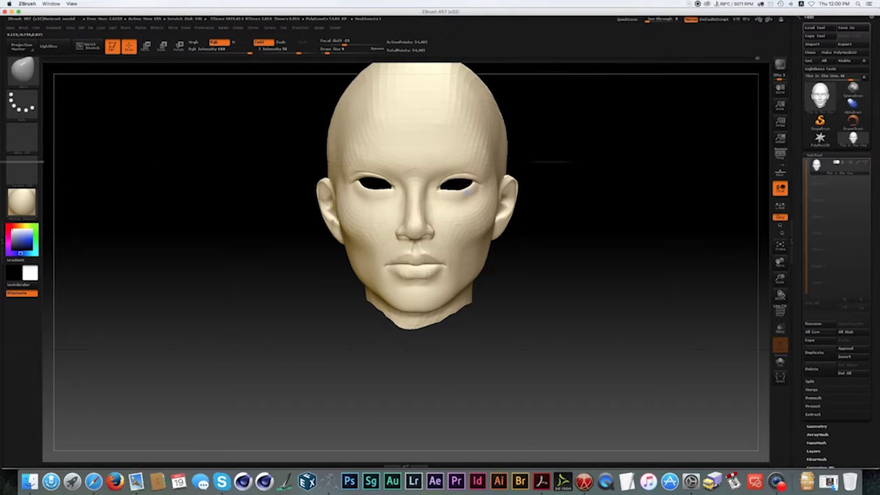
{"action": "left_click_drag", "start_coordinate": [583, 186], "coordinate": [592, 219]}
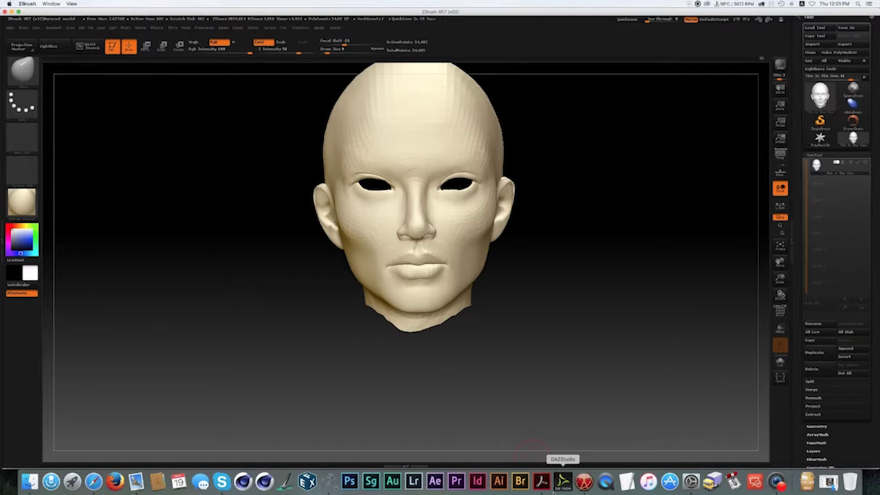
{"action": "key", "text": "space"}
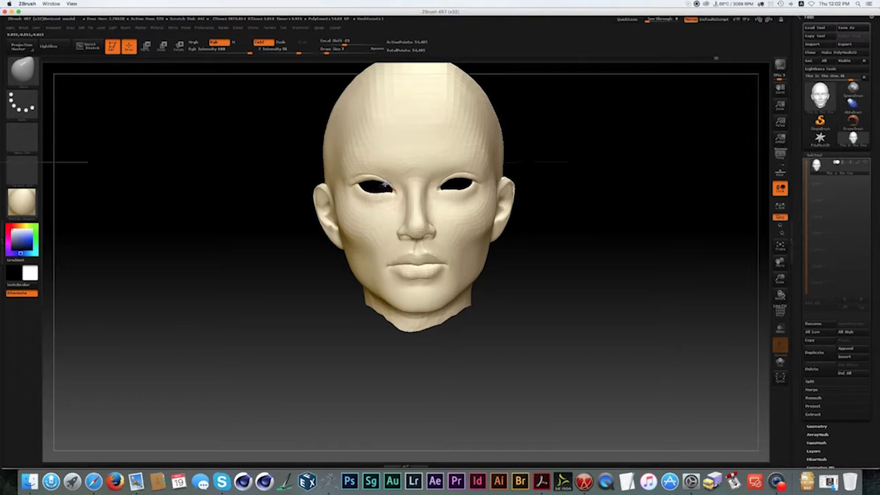
{"action": "left_click_drag", "start_coordinate": [381, 187], "coordinate": [517, 186]}
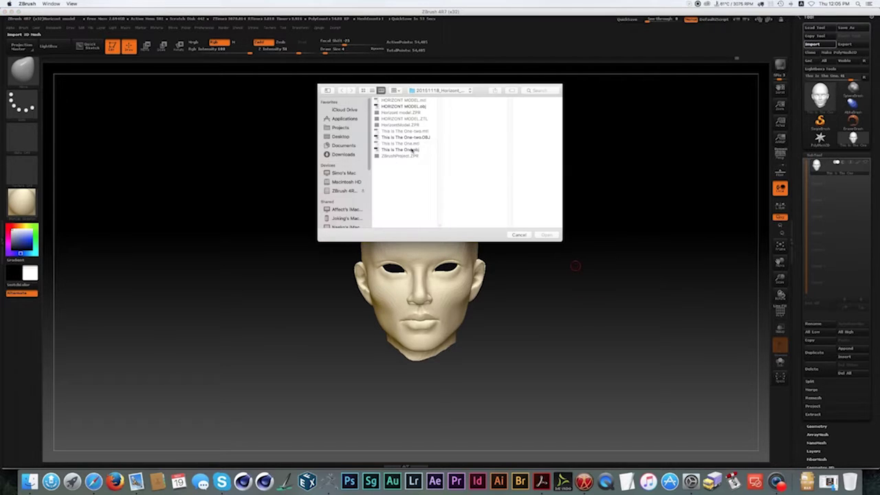
Import the full-body mesh This Is The One.obj and try to insert a subtool alongside it.
{"action": "left_click", "coordinate": [411, 147]}
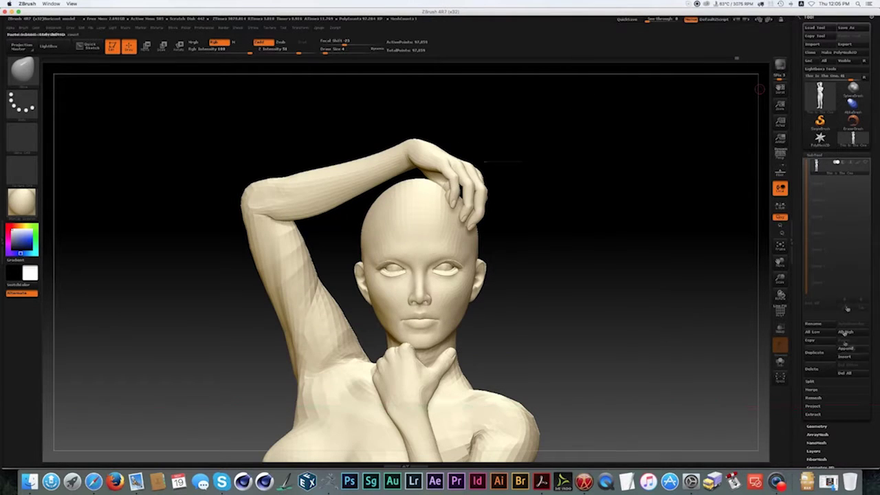
{"action": "key", "text": "b"}
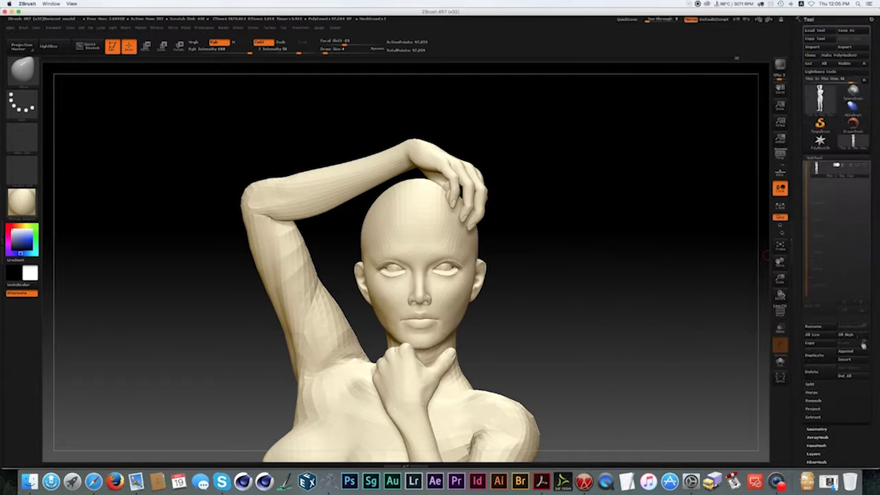
{"action": "left_click", "coordinate": [851, 361]}
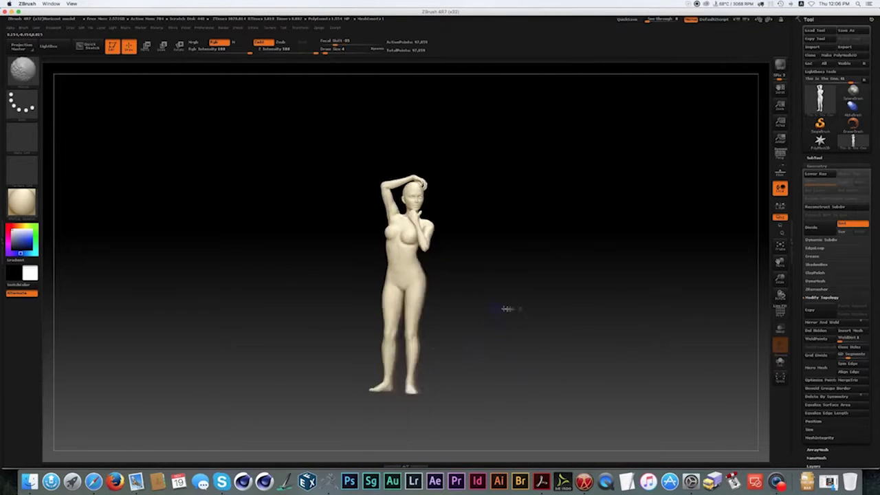
{"action": "left_click_drag", "start_coordinate": [506, 308], "coordinate": [506, 266]}
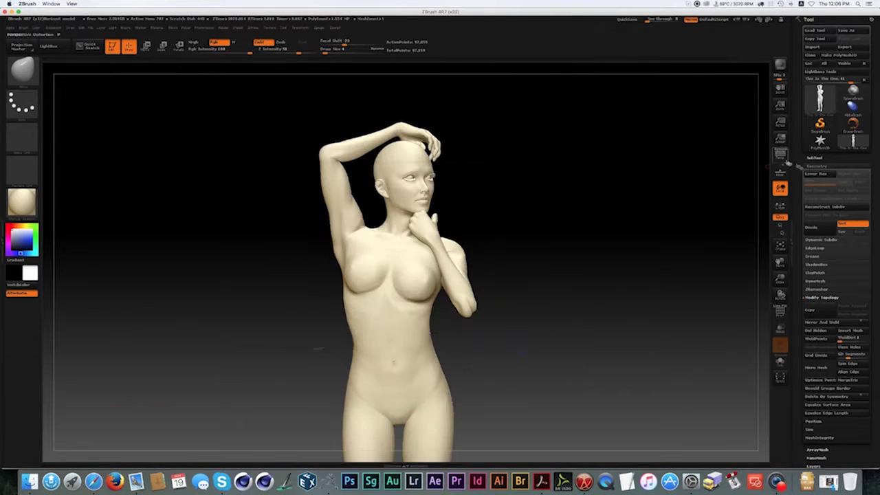
Save the project, overwriting the existing file.
{"action": "mouse_move", "coordinate": [836, 165]}
{"action": "key", "text": "super+s"}
{"action": "left_click", "coordinate": [543, 268]}
{"action": "key", "text": "Return"}
Import the exported head mesh This Is The One-two.OBJ in place of the full body.
{"action": "left_click", "coordinate": [820, 97]}
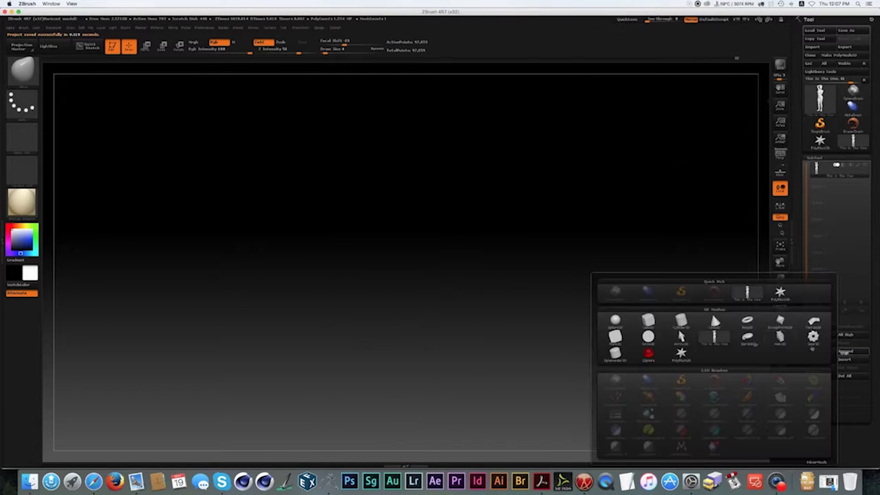
{"action": "left_click", "coordinate": [812, 46]}
{"action": "double_click", "coordinate": [405, 146]}
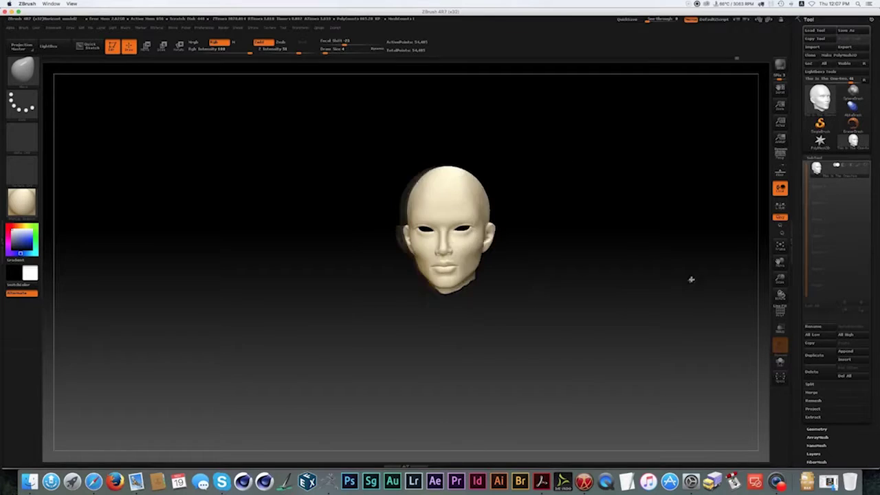
Switch to Safari and search the web for "insterting an obj into zbrush projects".
{"action": "type", "text": "insterting an obj into zbrush projects"}
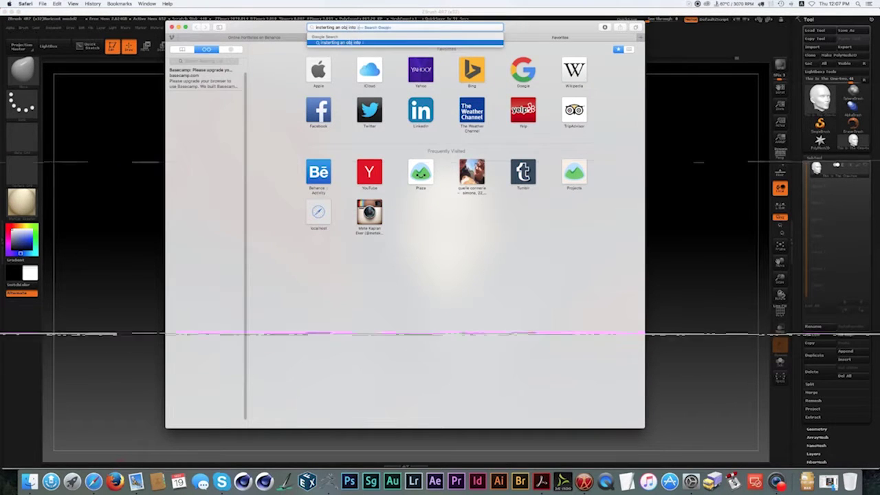
{"action": "key", "text": "Return"}
Open the Affectmedia Campfire chat in Basecamp, view the posted email screenshot and read through the messages.
{"action": "left_click", "coordinate": [444, 253]}
{"action": "left_click", "coordinate": [467, 205]}
{"action": "left_click", "coordinate": [467, 185]}
{"action": "key", "text": "cmd+q"}
{"action": "key", "text": "Return"}
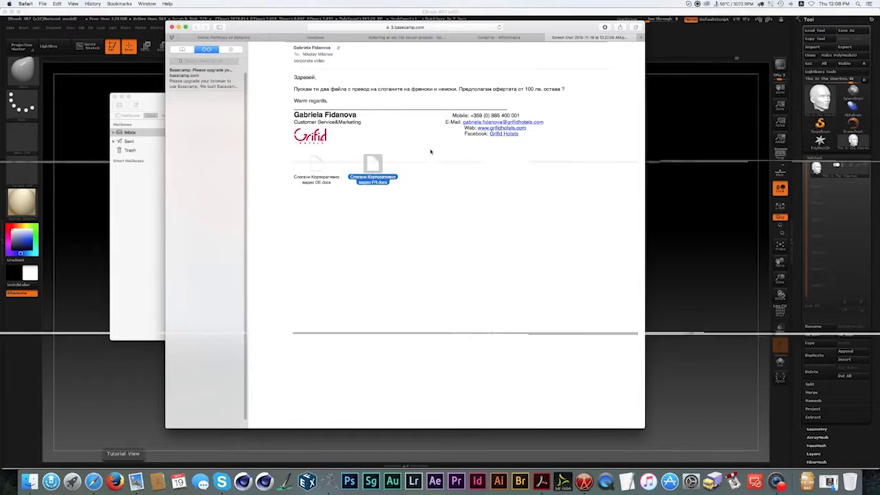
{"action": "key", "text": "Escape"}
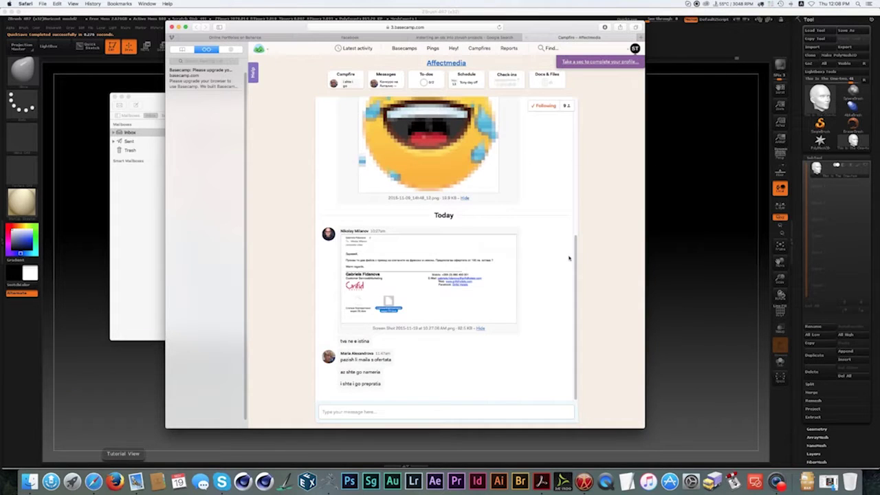
{"action": "scroll", "coordinate": [579, 160], "scroll_direction": "up", "scroll_amount": 5}
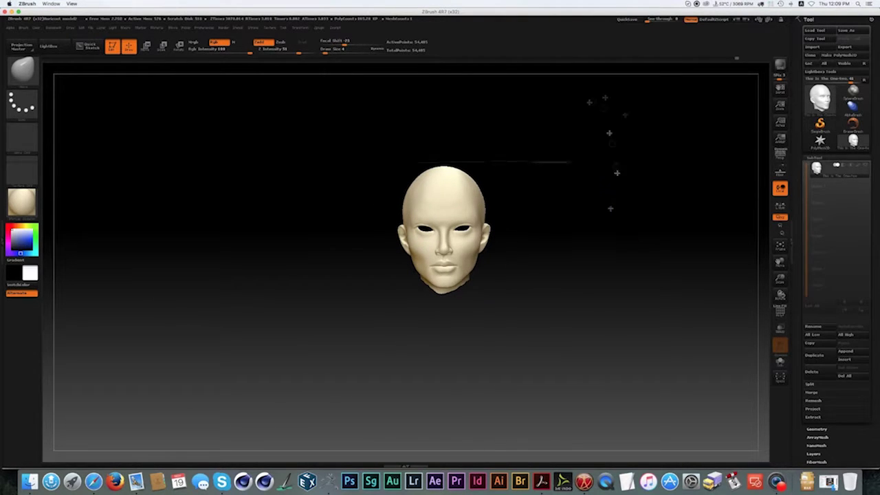
Switch back to ZBrush, subdivide the head mesh and open its geometry settings.
{"action": "key", "text": "f"}
{"action": "key", "text": "ctrl+d"}
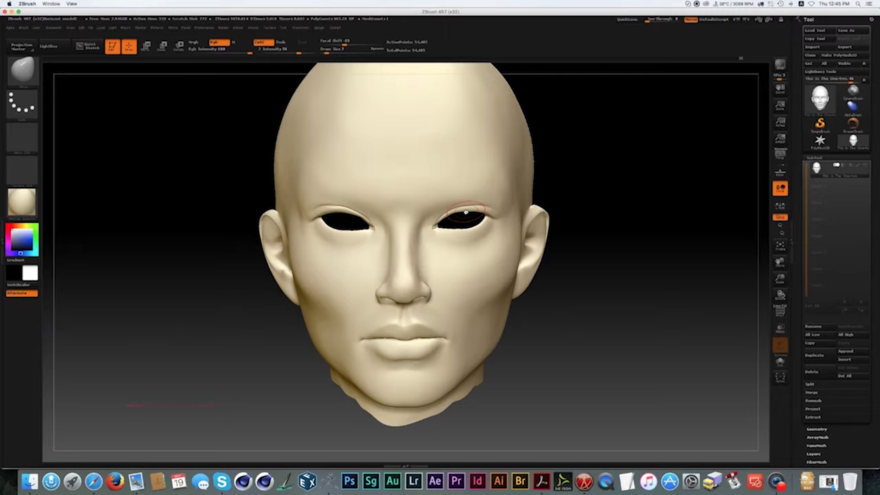
{"action": "left_click_drag", "start_coordinate": [607, 314], "coordinate": [425, 375]}
{"action": "left_click", "coordinate": [818, 428]}
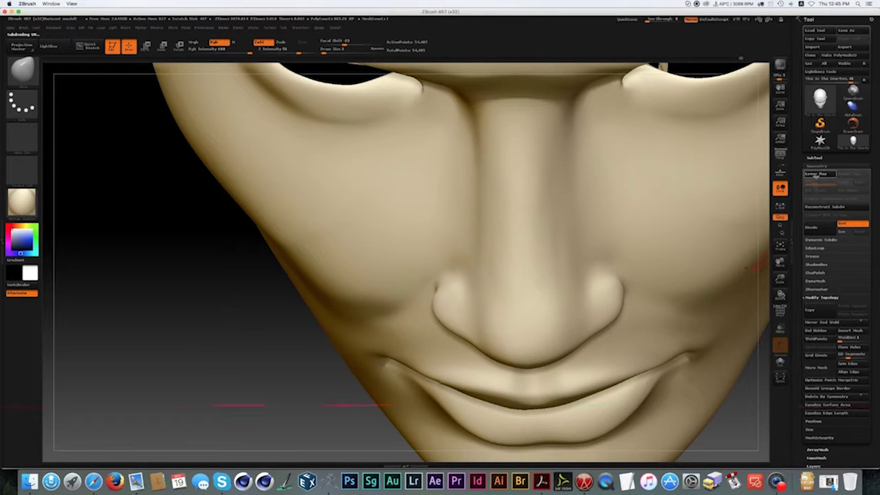
Reshape the lips and mouth corners at the lower subdivision level with the Move brush at draw size 2.
{"action": "key", "text": "shift+d"}
{"action": "left_click_drag", "start_coordinate": [438, 382], "coordinate": [365, 410]}
{"action": "left_click_drag", "start_coordinate": [538, 404], "coordinate": [553, 421]}
{"action": "key", "text": "d"}
{"action": "key", "text": "shift+d"}
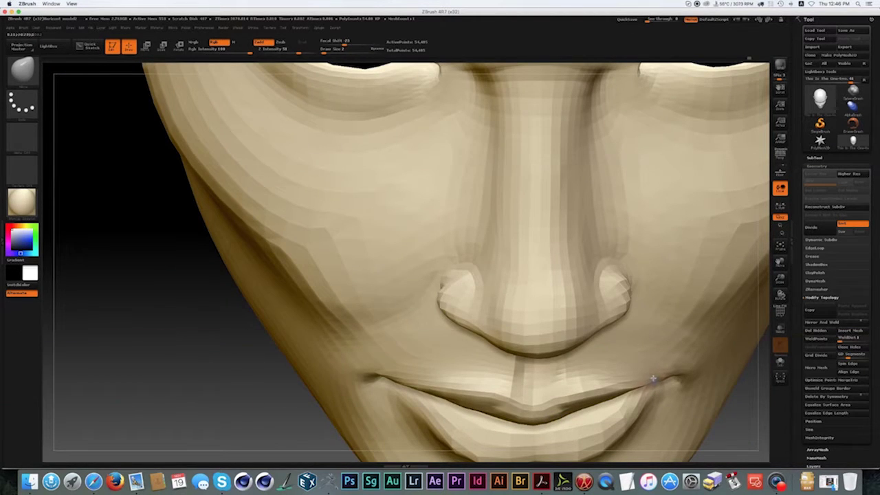
{"action": "left_click_drag", "start_coordinate": [631, 388], "coordinate": [652, 390]}
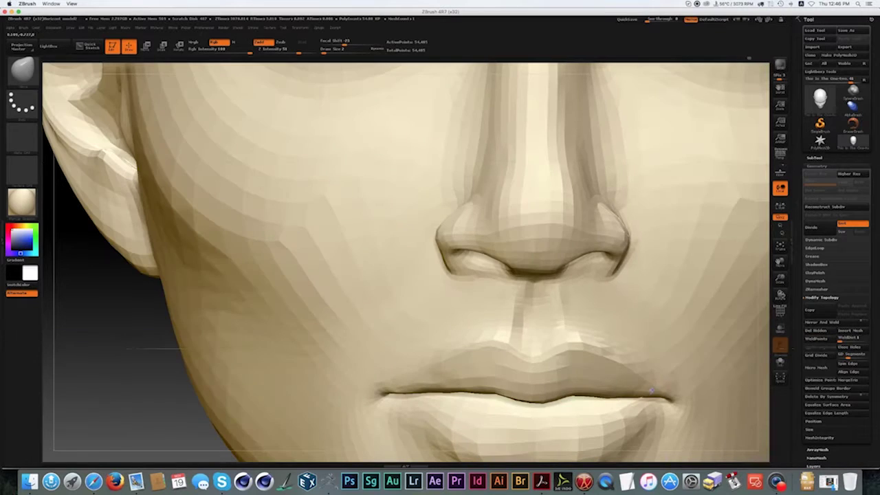
{"action": "left_click_drag", "start_coordinate": [124, 374], "coordinate": [355, 401]}
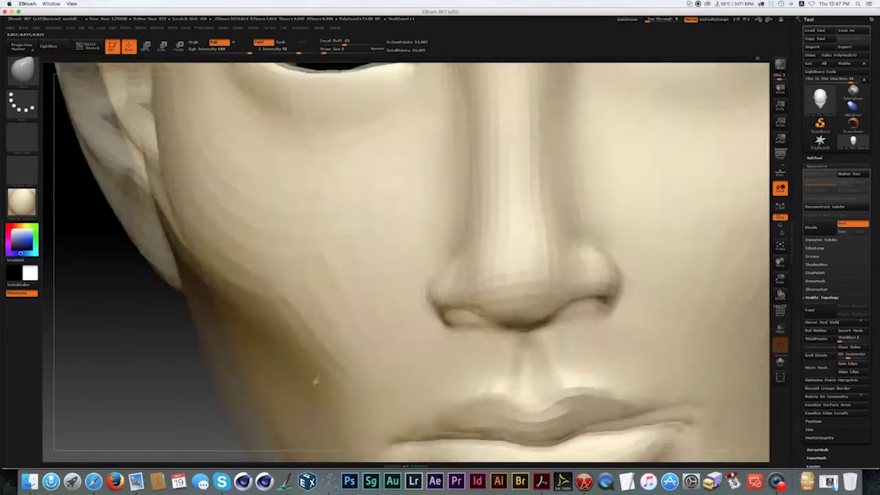
{"action": "key", "text": "shift+d"}
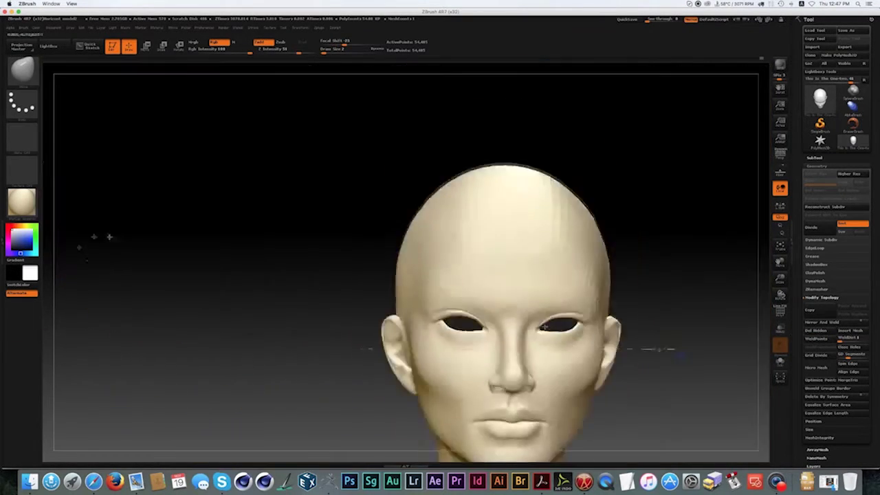
{"action": "left_click_drag", "start_coordinate": [649, 349], "coordinate": [500, 358]}
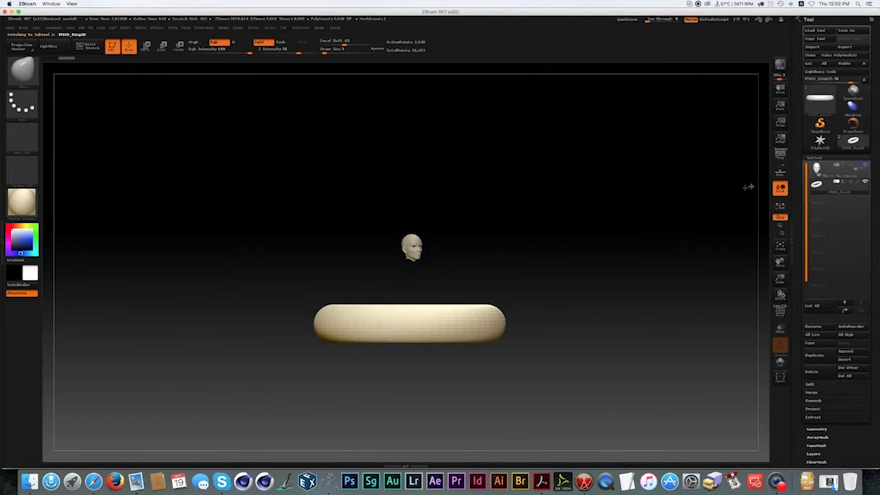
Shrink the ring subtool onto the underside of the nose and rotate it upright as a septum piercing.
{"action": "key", "text": "e"}
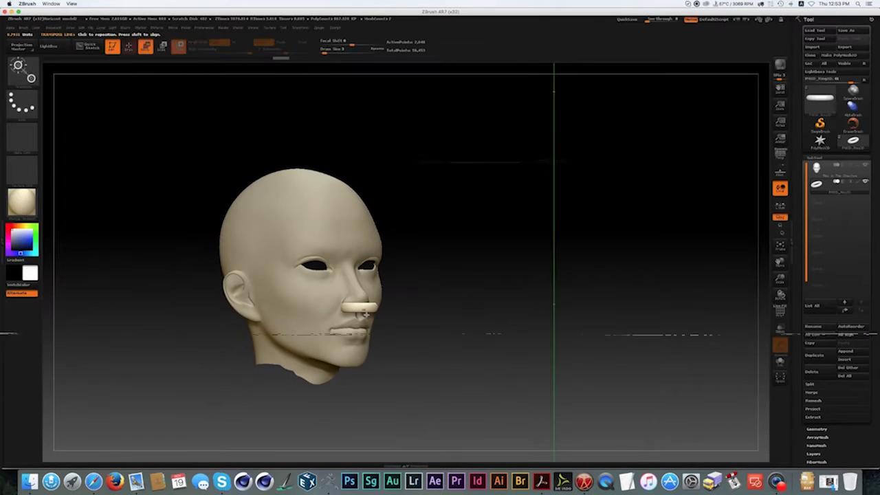
{"action": "key", "text": "q"}
{"action": "key", "text": "r"}
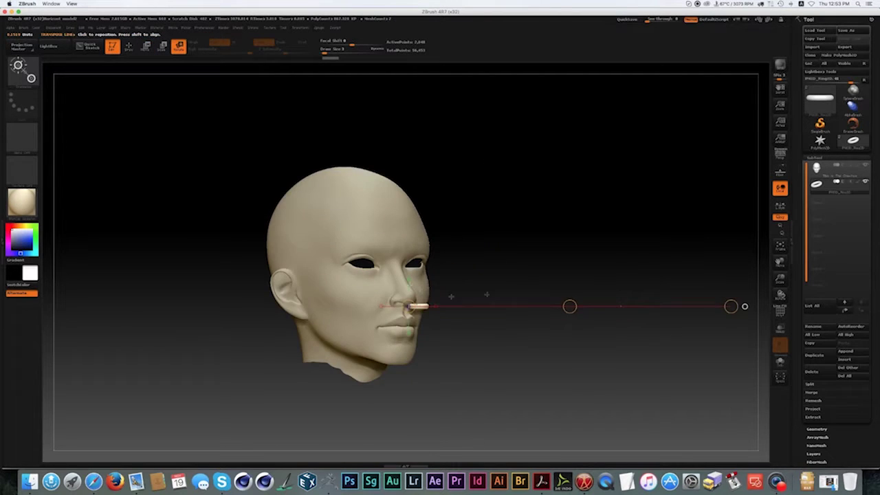
{"action": "left_click_drag", "start_coordinate": [418, 306], "coordinate": [434, 312]}
{"action": "left_click_drag", "start_coordinate": [589, 304], "coordinate": [604, 326]}
{"action": "left_click_drag", "start_coordinate": [722, 305], "coordinate": [550, 310]}
Fine-tune the nose ring's position between the nostrils from the front and return to Draw mode.
{"action": "key", "text": "f"}
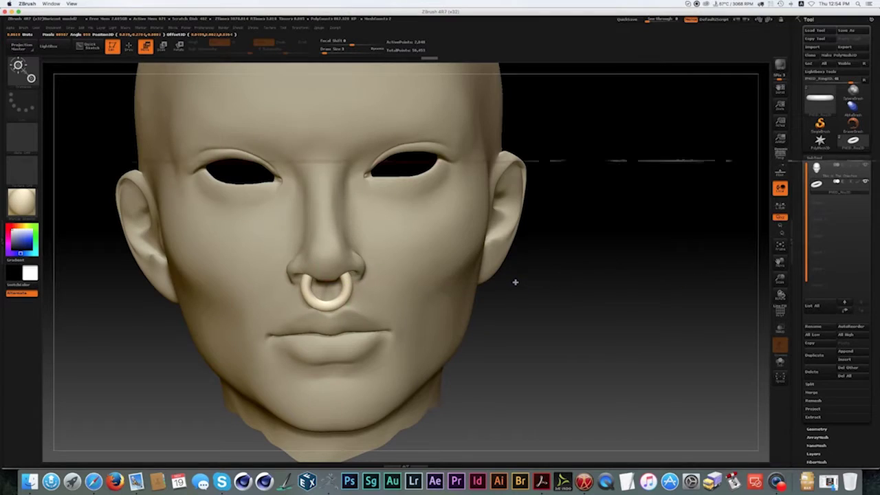
{"action": "left_click_drag", "start_coordinate": [518, 281], "coordinate": [688, 281]}
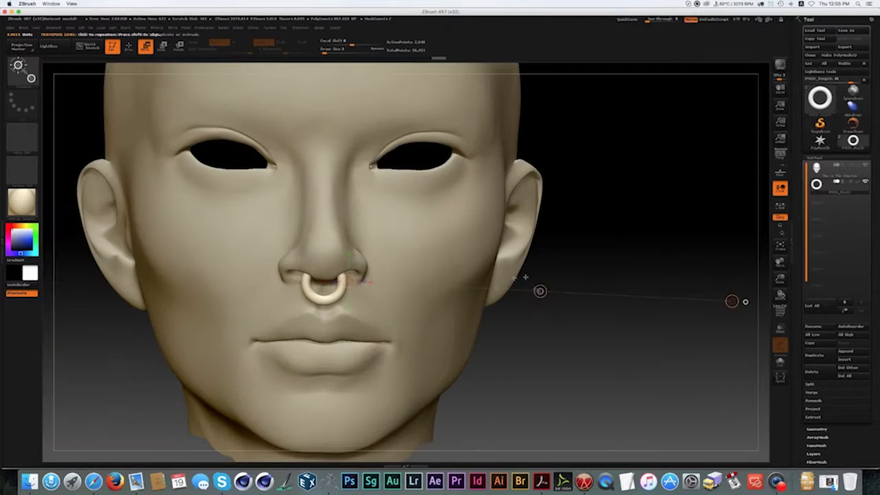
{"action": "key", "text": "q"}
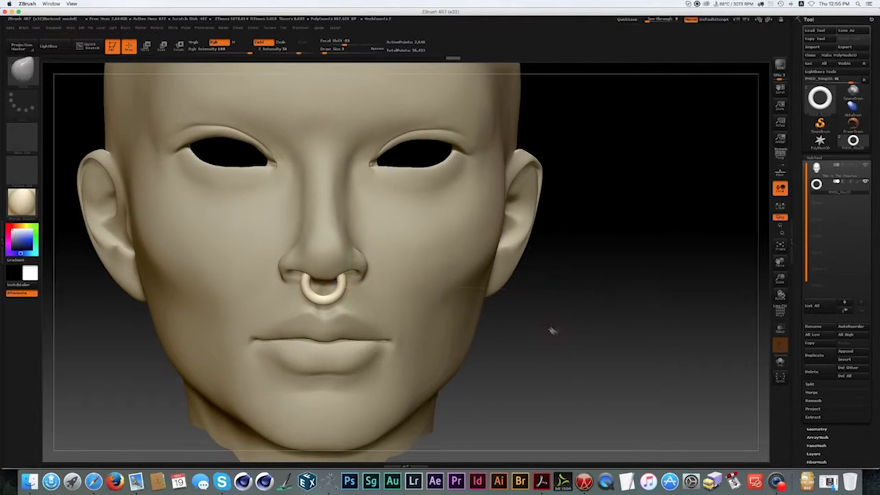